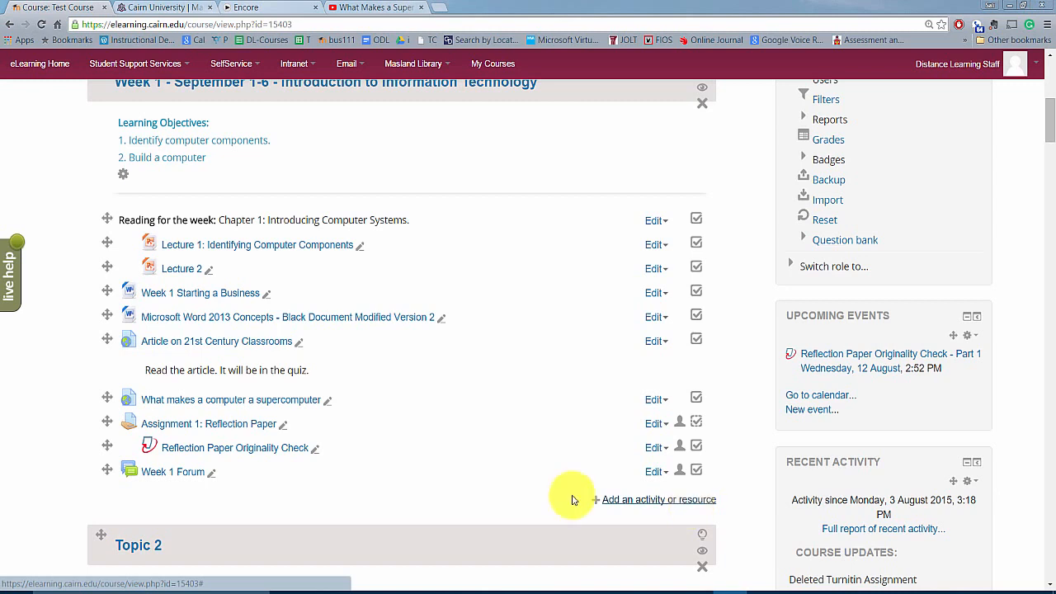
# - Add a new Quiz activity to the Week 1 - September 1-6 - Introduction to Information Technology section
pyautogui.scroll(5, 487, 508)
pyautogui.scroll(-5, 497, 510)
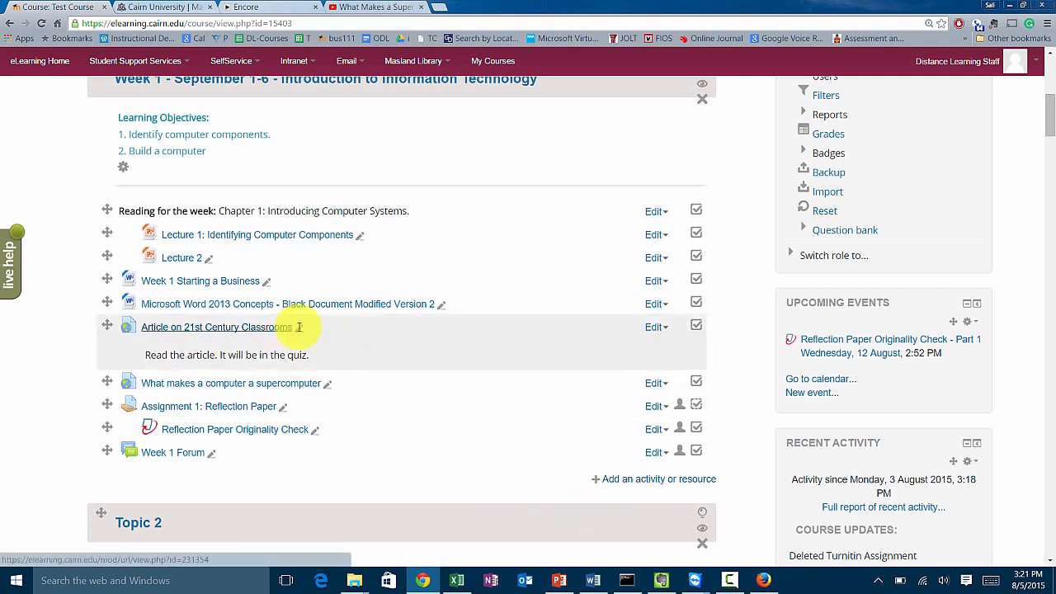
pyautogui.scroll(1, 749, 205)
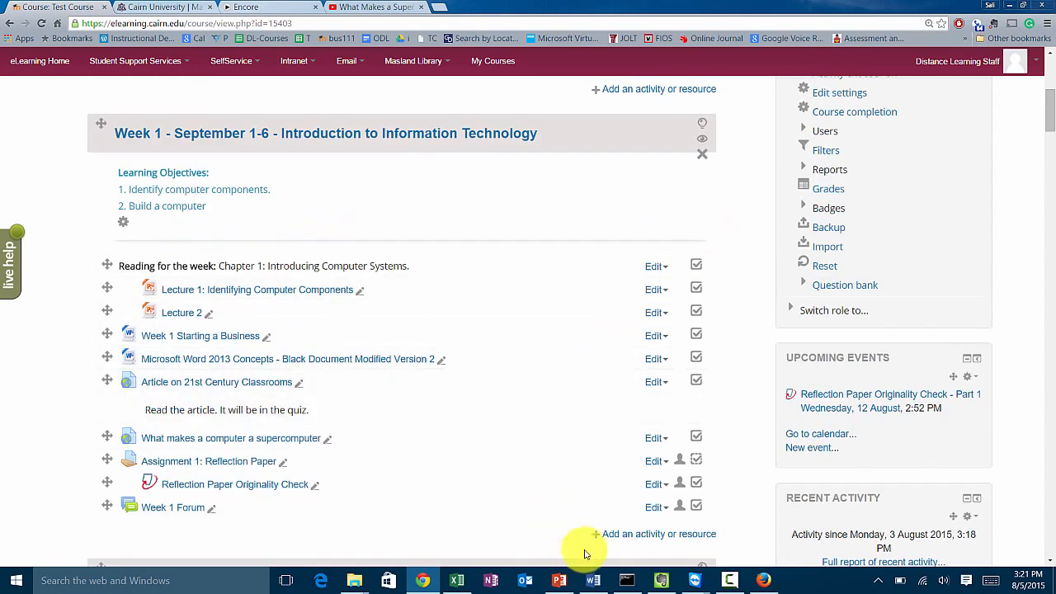
pyautogui.click(623, 535)
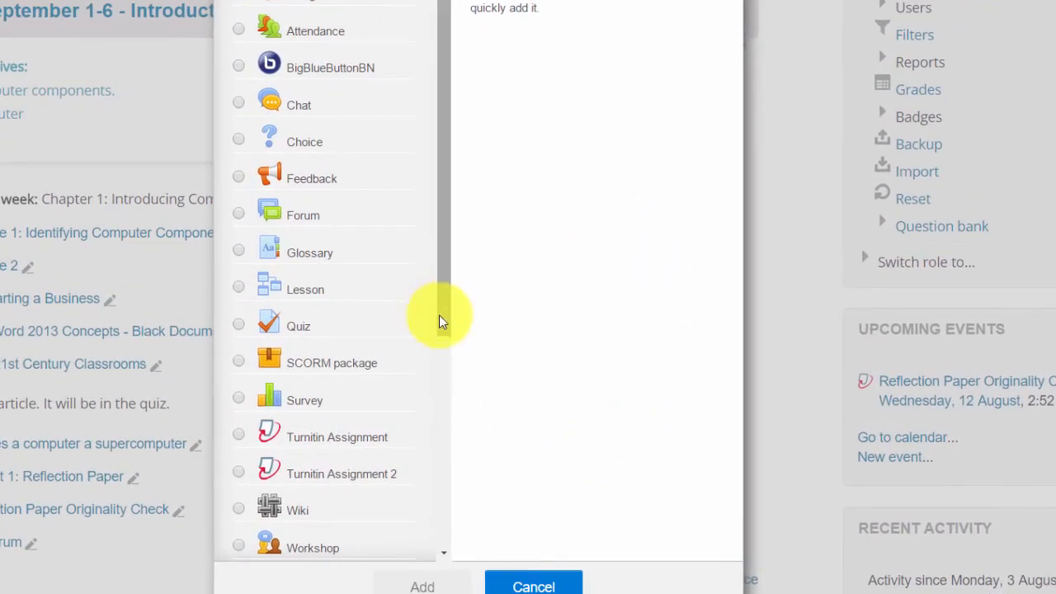
pyautogui.moveTo(438, 319); pyautogui.dragTo(415, 547)
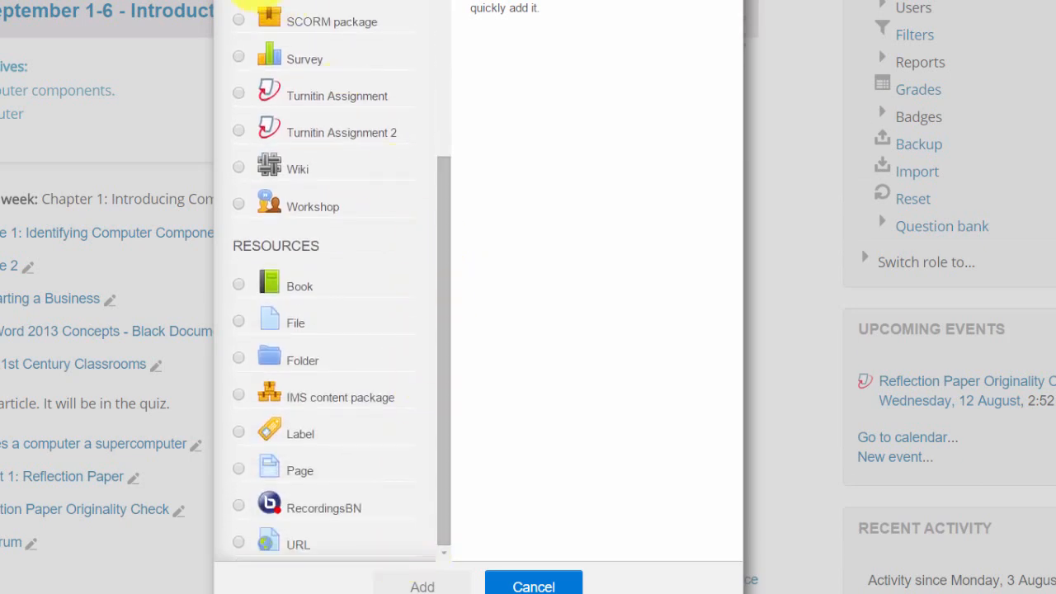
pyautogui.click(254, 1)
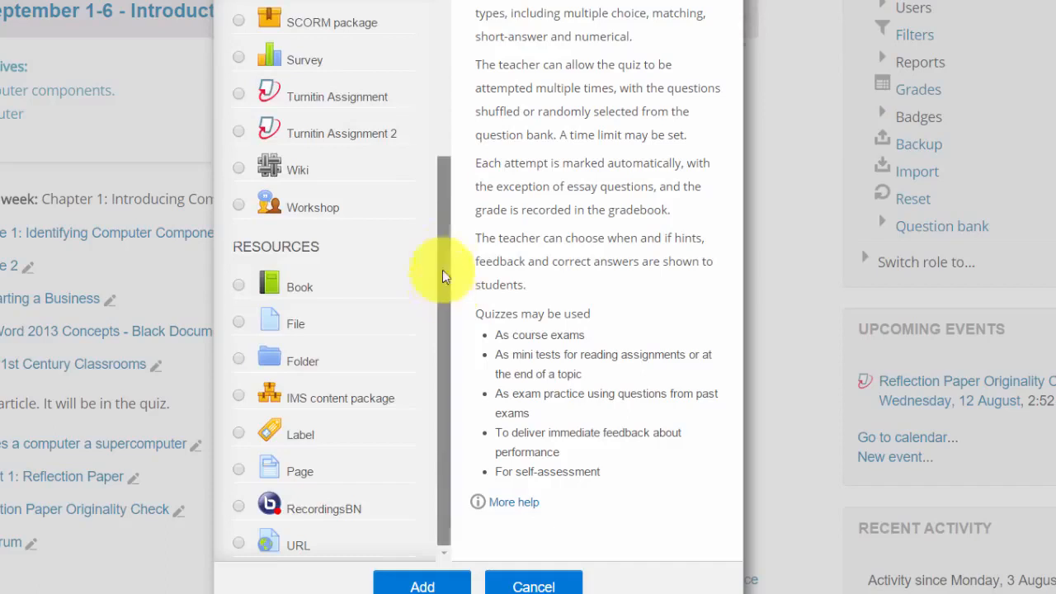
pyautogui.moveTo(448, 278); pyautogui.dragTo(464, 252)
pyautogui.click(433, 585)
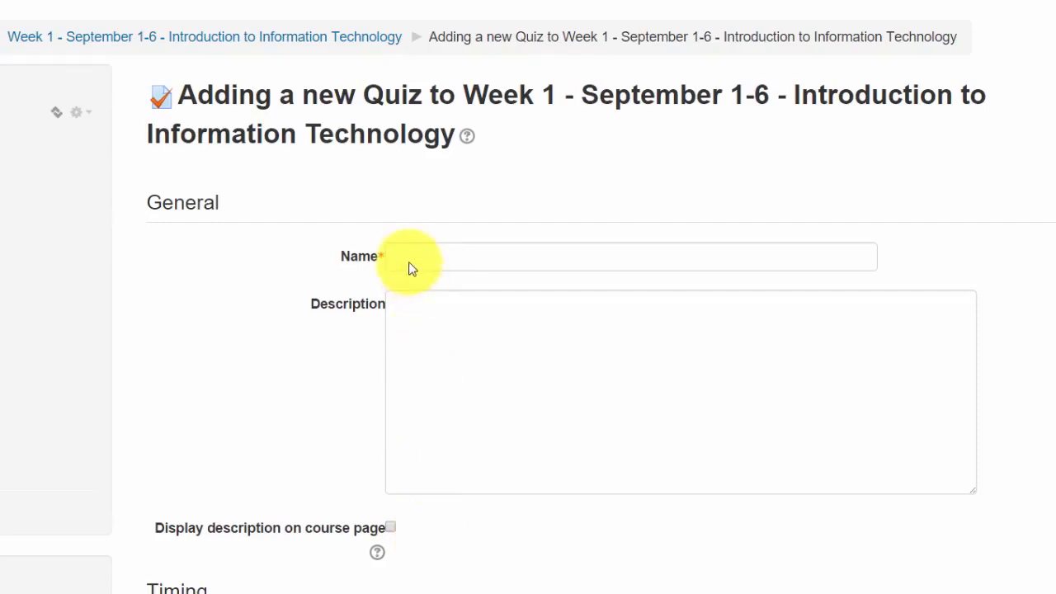
# - Name the quiz "Chapter 1 Quiz" and enter the description "Read chapter 1. 20 questions."
pyautogui.click(424, 271)
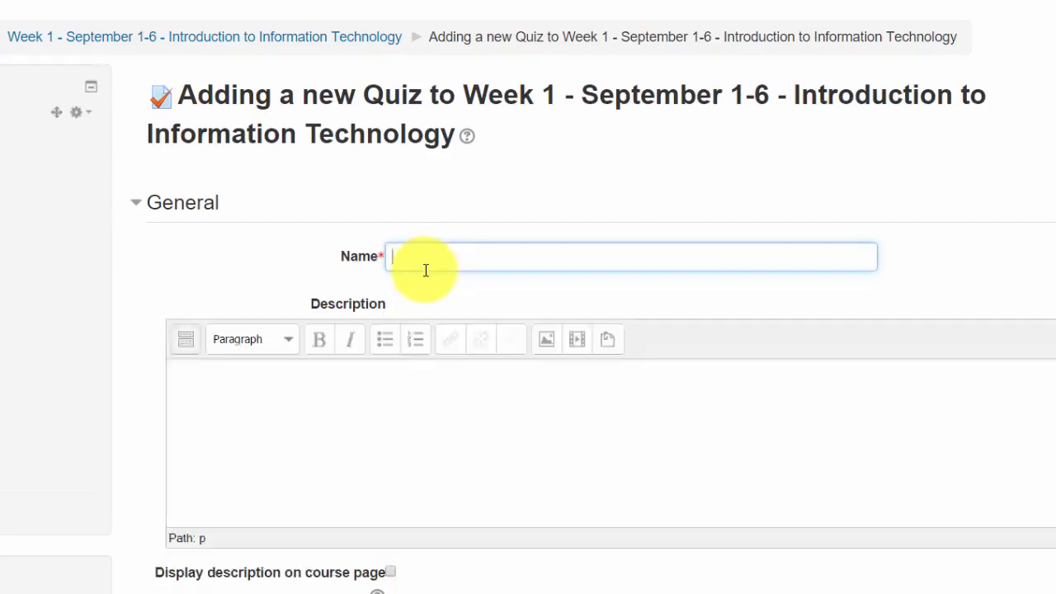
pyautogui.write('Chapter 1 Quiz')
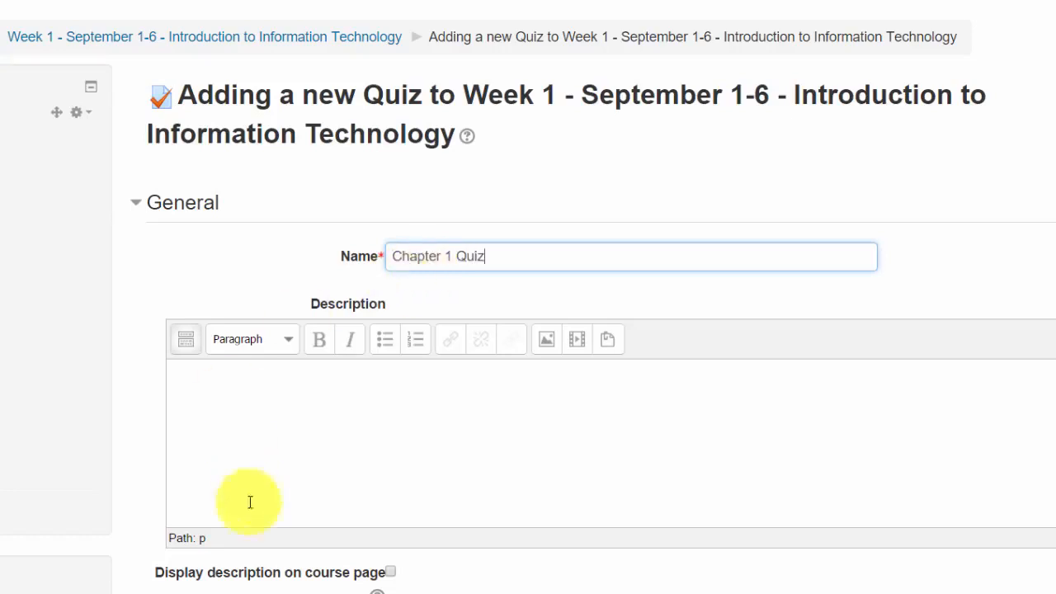
pyautogui.click(268, 467)
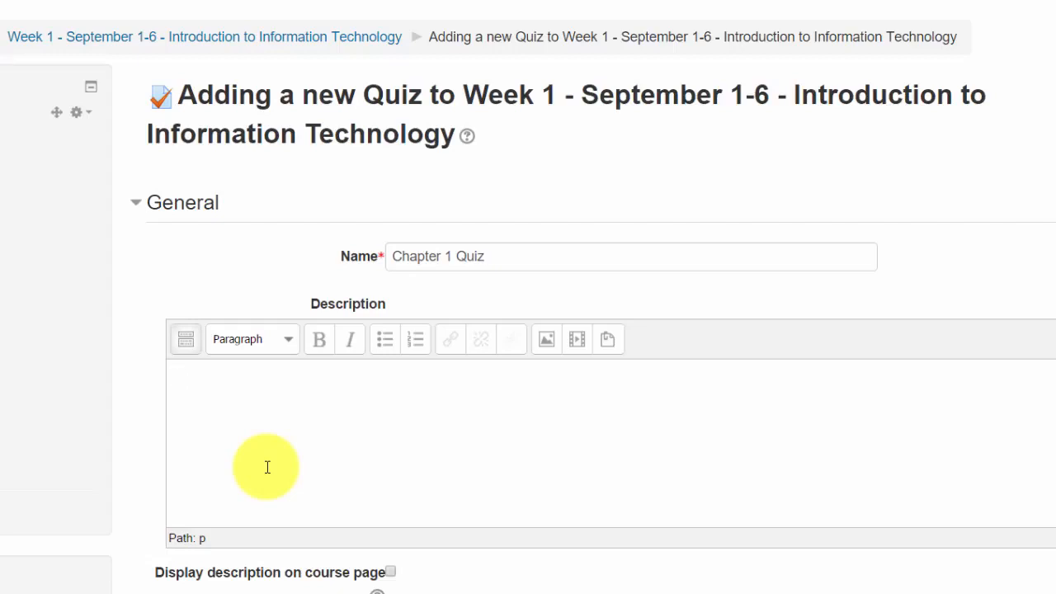
pyautogui.write('Read chapter 1. 20 questions.')
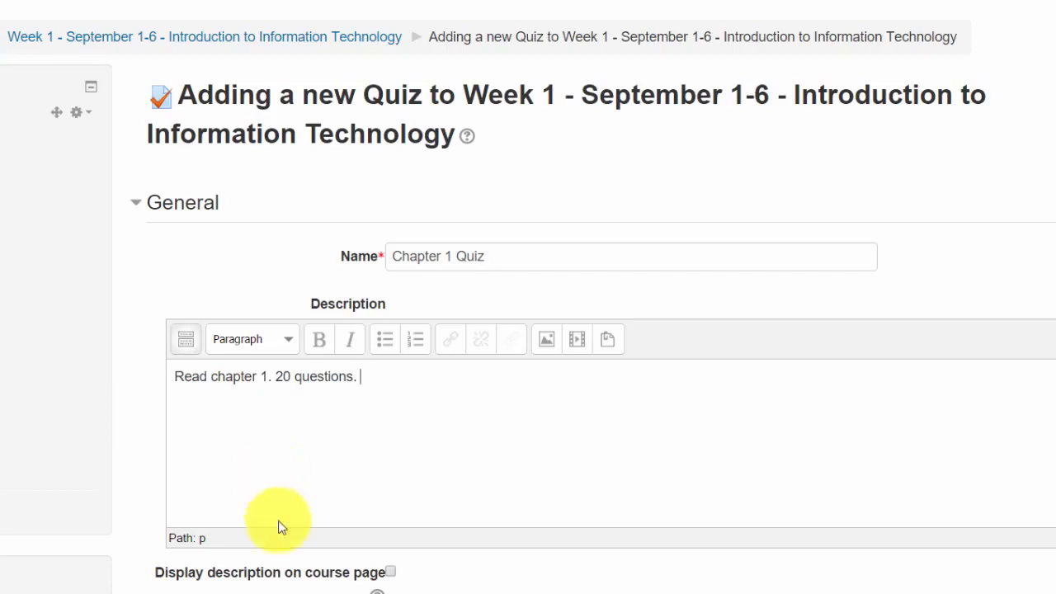
# - Expand all the collapsed settings sections of the new quiz form
pyautogui.scroll(-2, 264, 503)
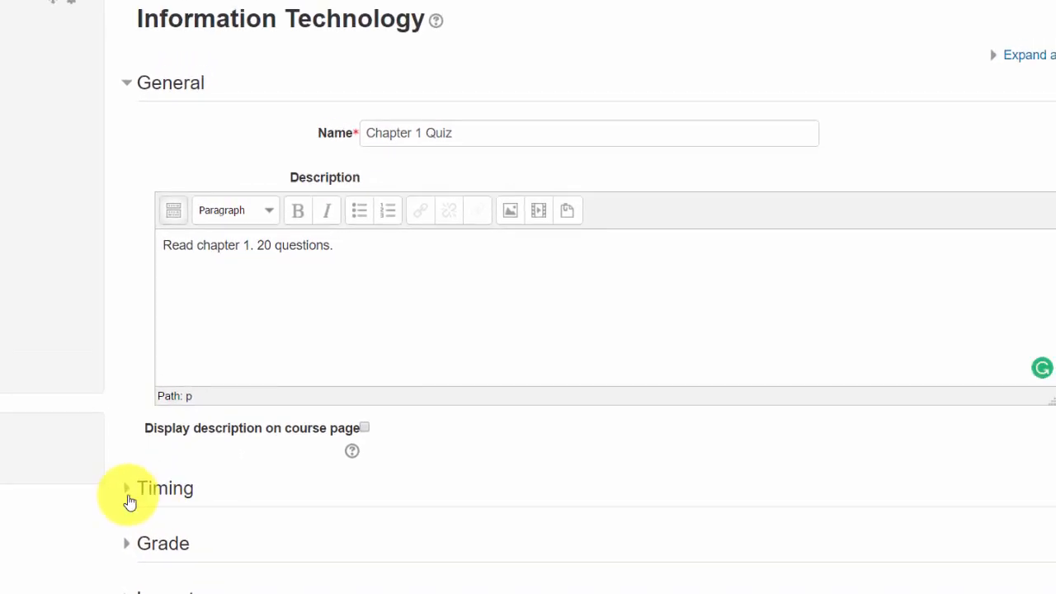
pyautogui.scroll(-4, 129, 502)
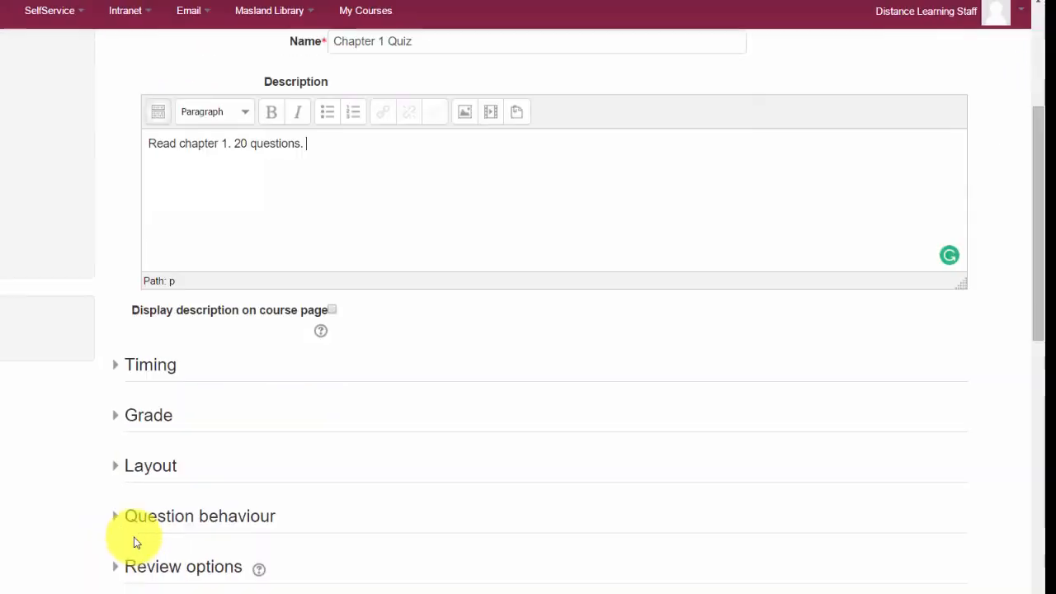
pyautogui.scroll(2, 388, 541)
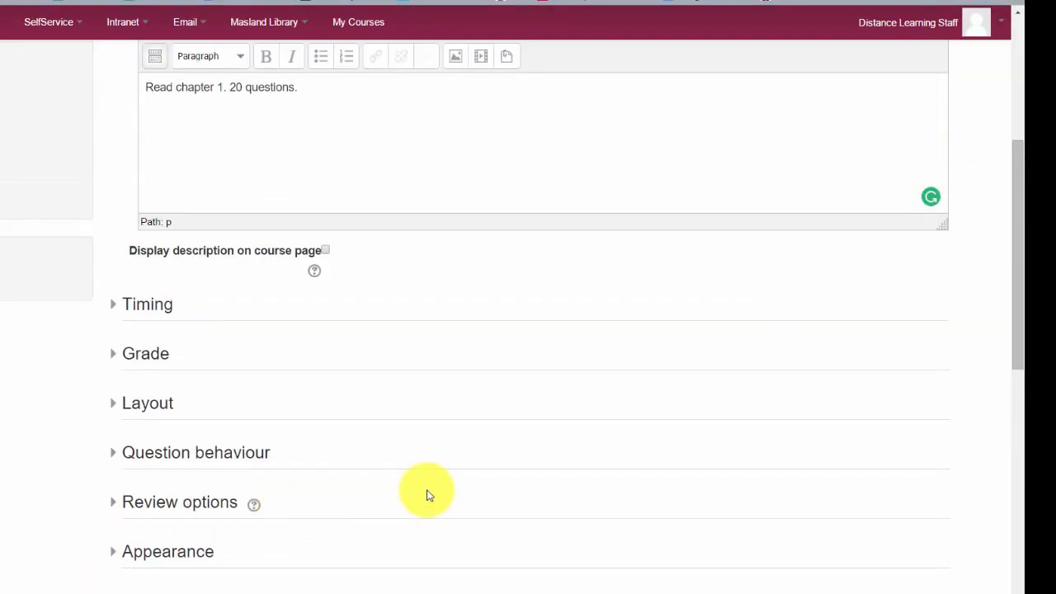
pyautogui.scroll(4, 426, 496)
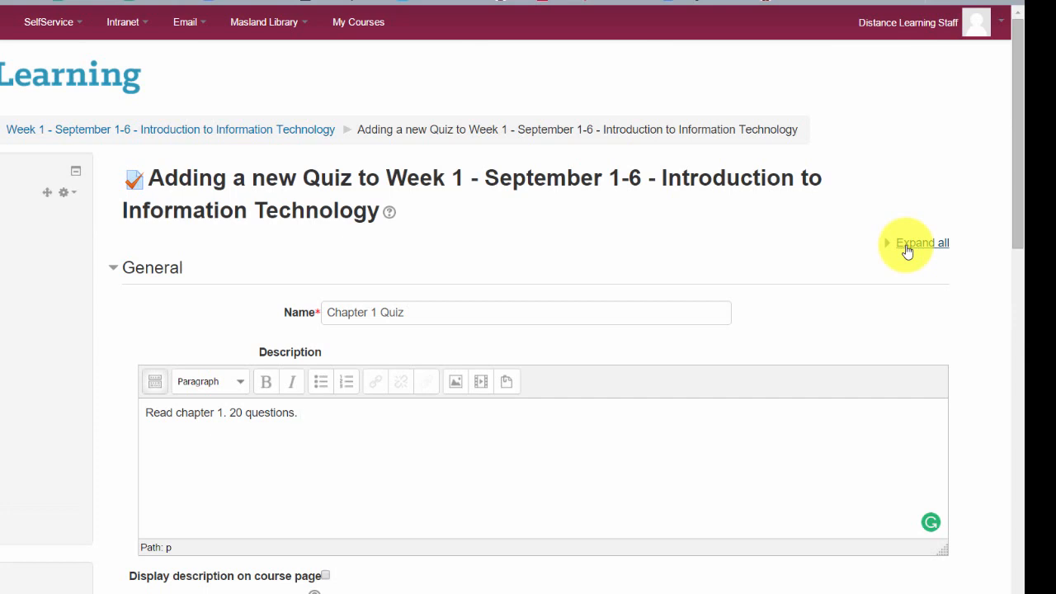
pyautogui.click(905, 246)
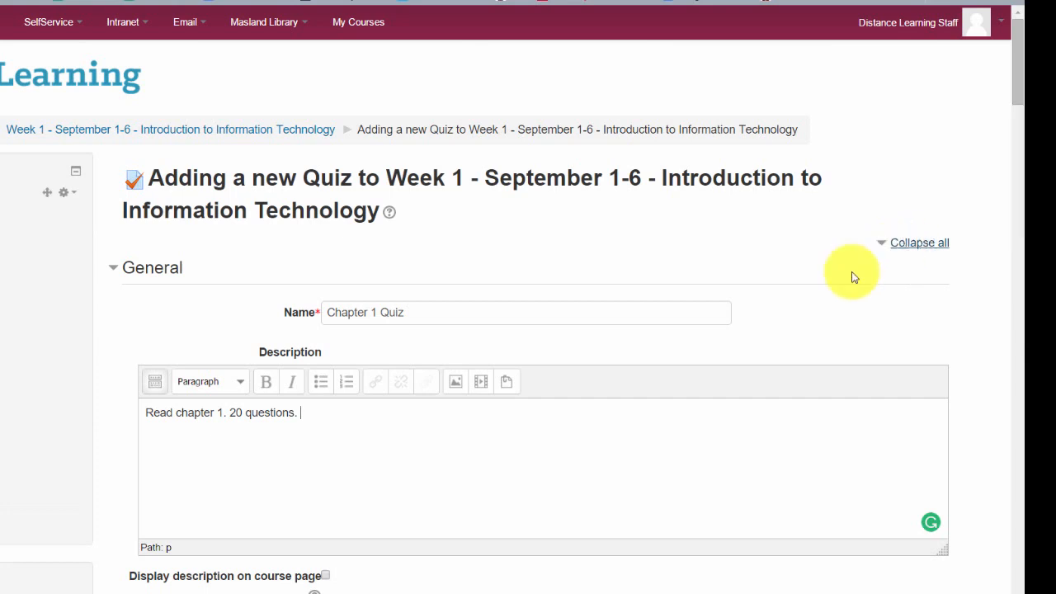
# - Enable the quiz's opening date and set its month and year to September 2016
pyautogui.scroll(-3, 779, 300)
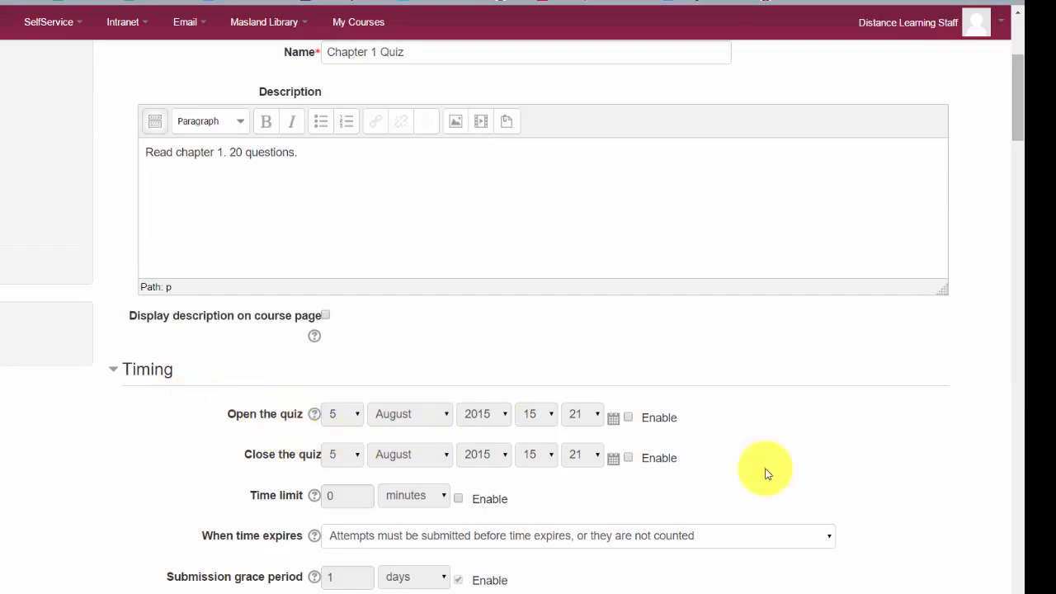
pyautogui.click(628, 418)
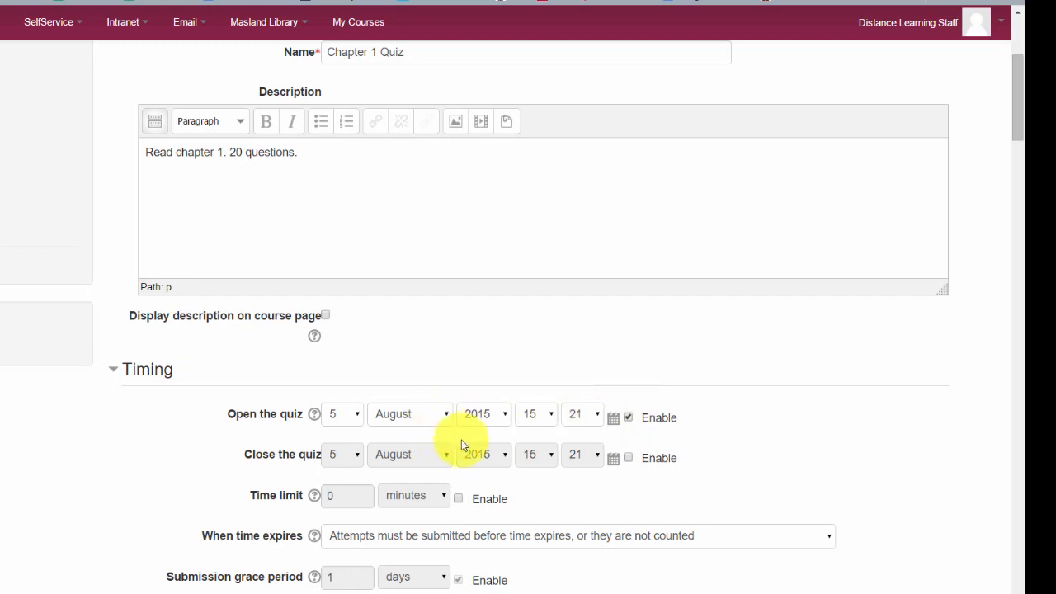
pyautogui.click(487, 427)
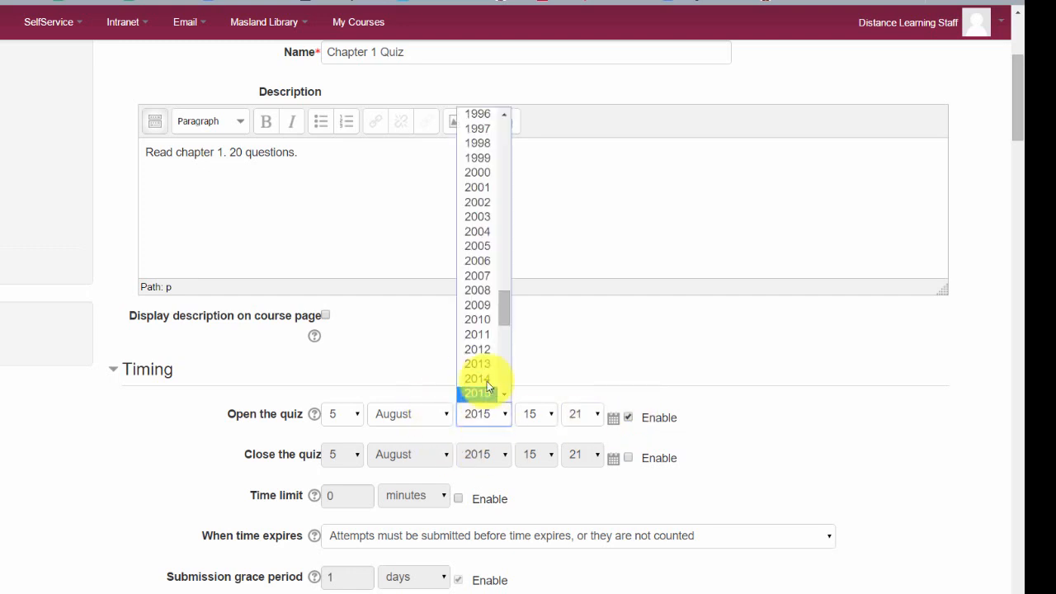
pyautogui.moveTo(504, 321); pyautogui.dragTo(510, 340)
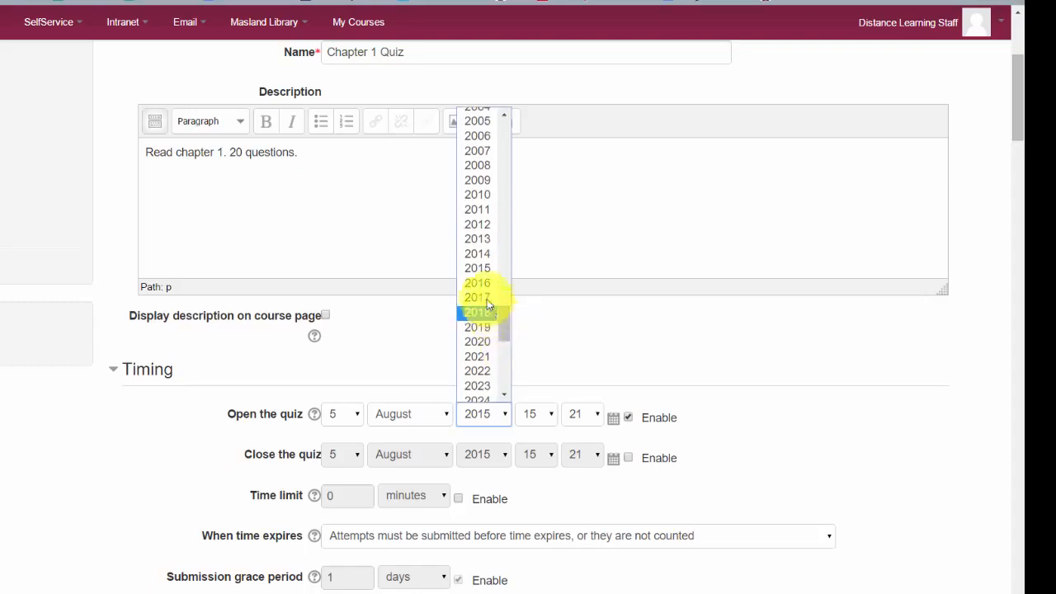
pyautogui.click(478, 288)
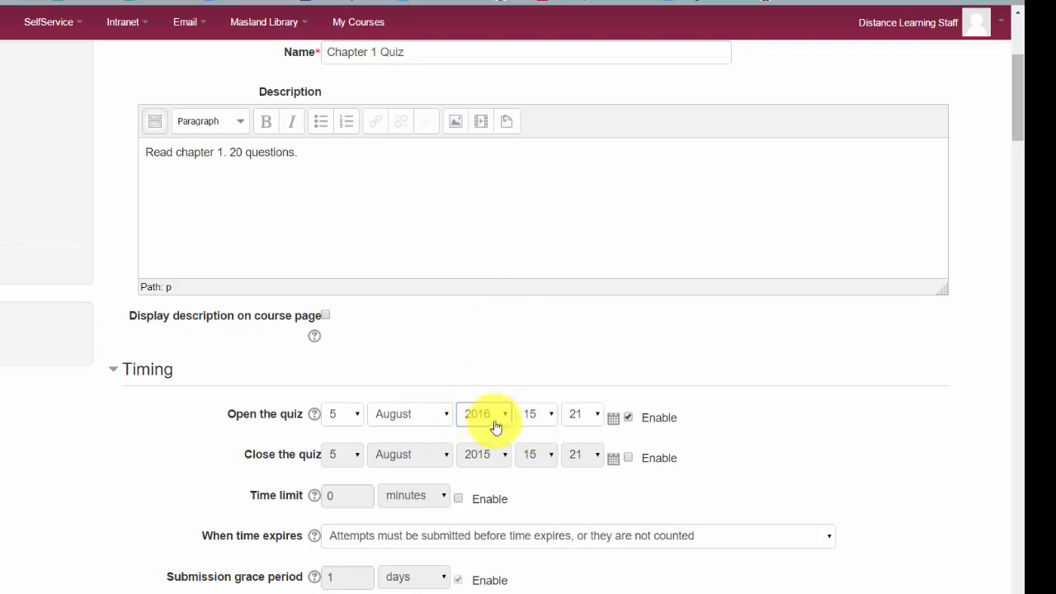
pyautogui.click(412, 422)
pyautogui.click(402, 552)
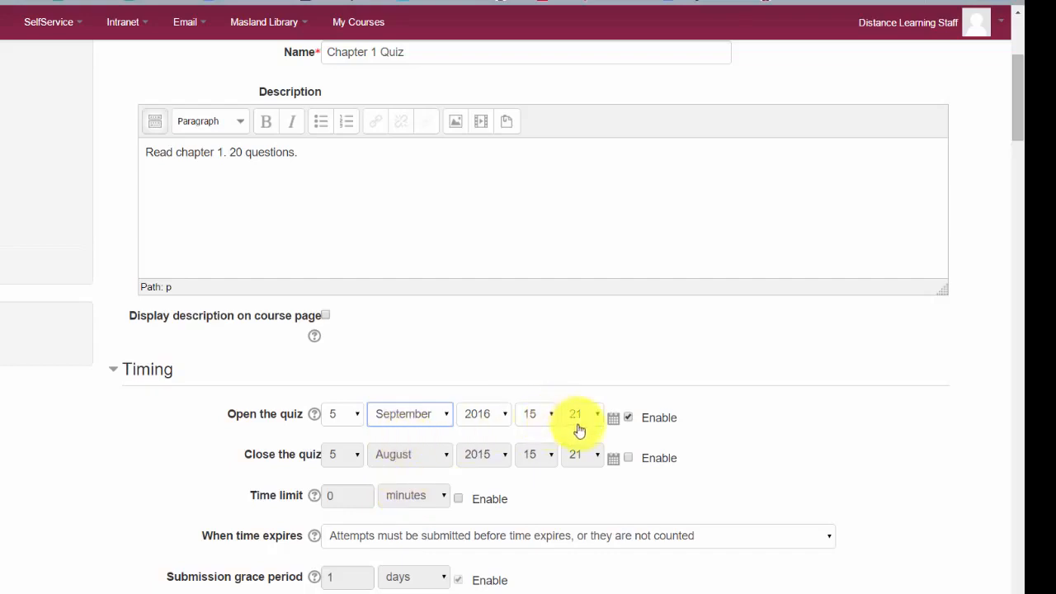
# - Enable the quiz's closing date and set it to September 2016 with the hour at 16
pyautogui.click(630, 459)
pyautogui.click(508, 456)
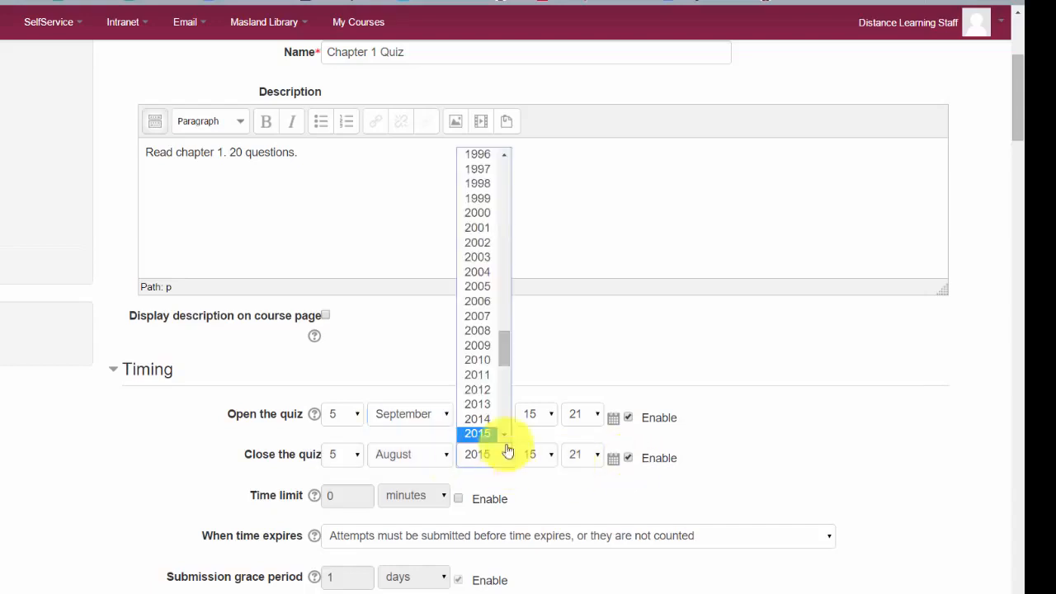
pyautogui.click(495, 437)
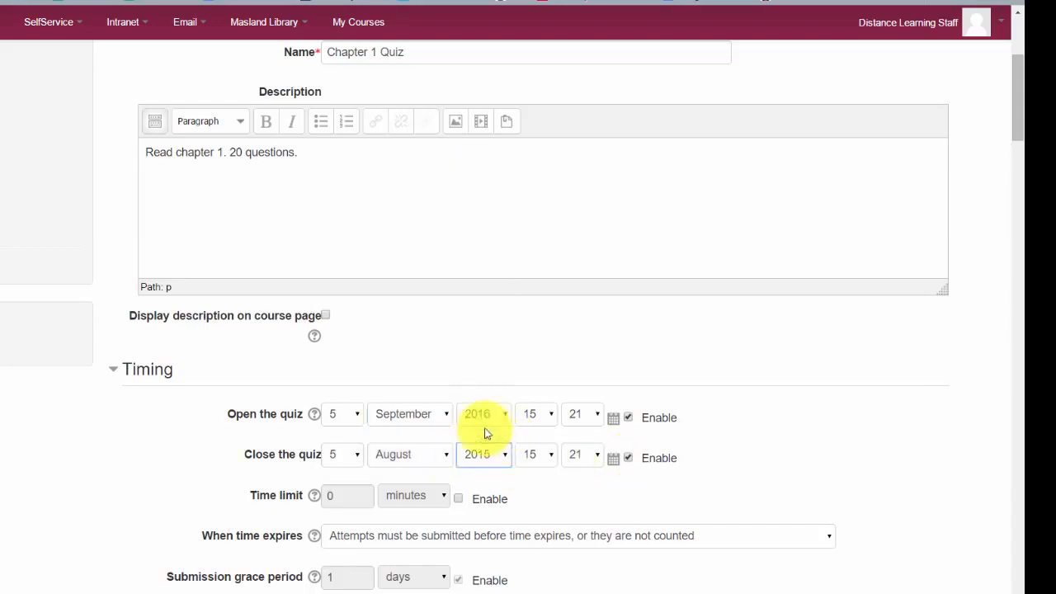
pyautogui.click(447, 461)
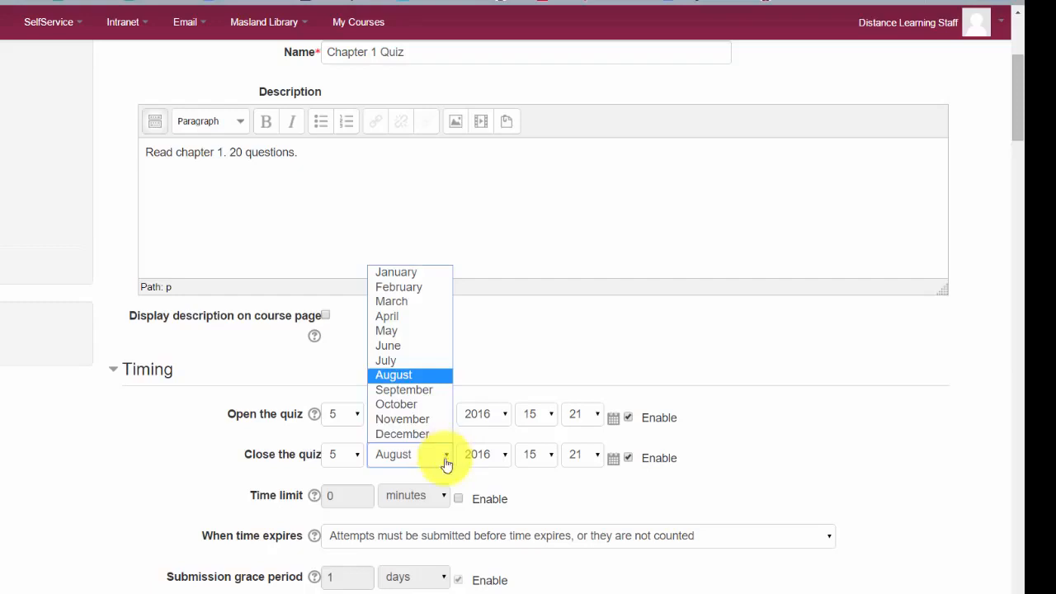
pyautogui.click(419, 399)
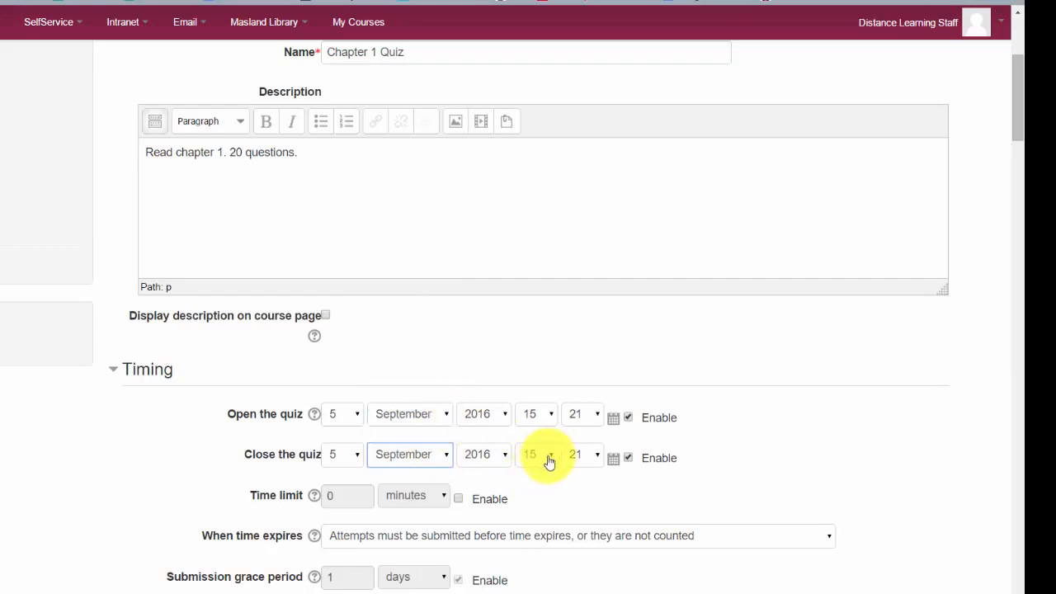
pyautogui.click(549, 460)
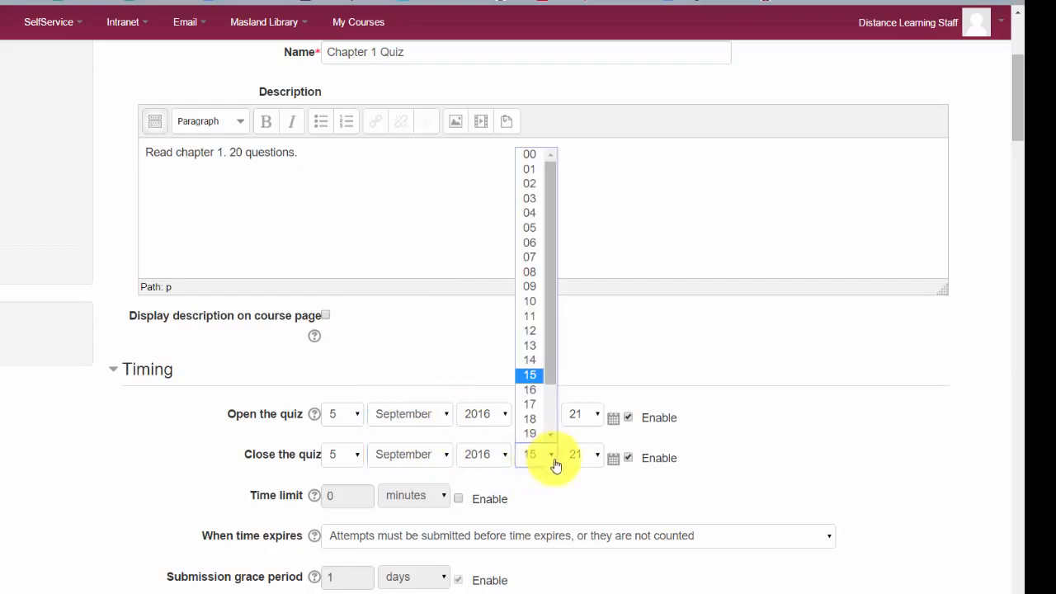
pyautogui.click(541, 390)
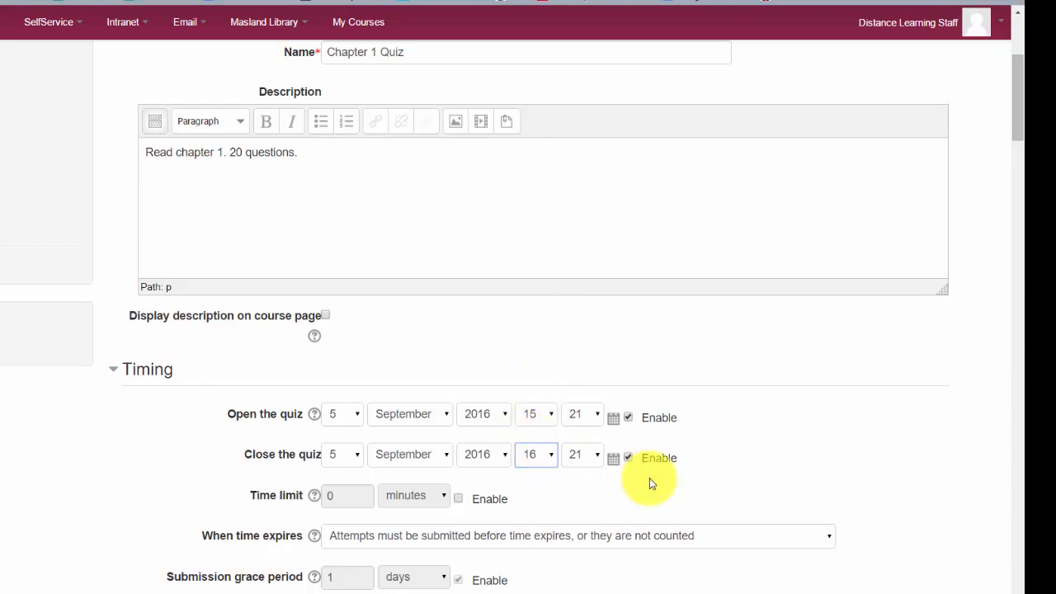
pyautogui.click(634, 502)
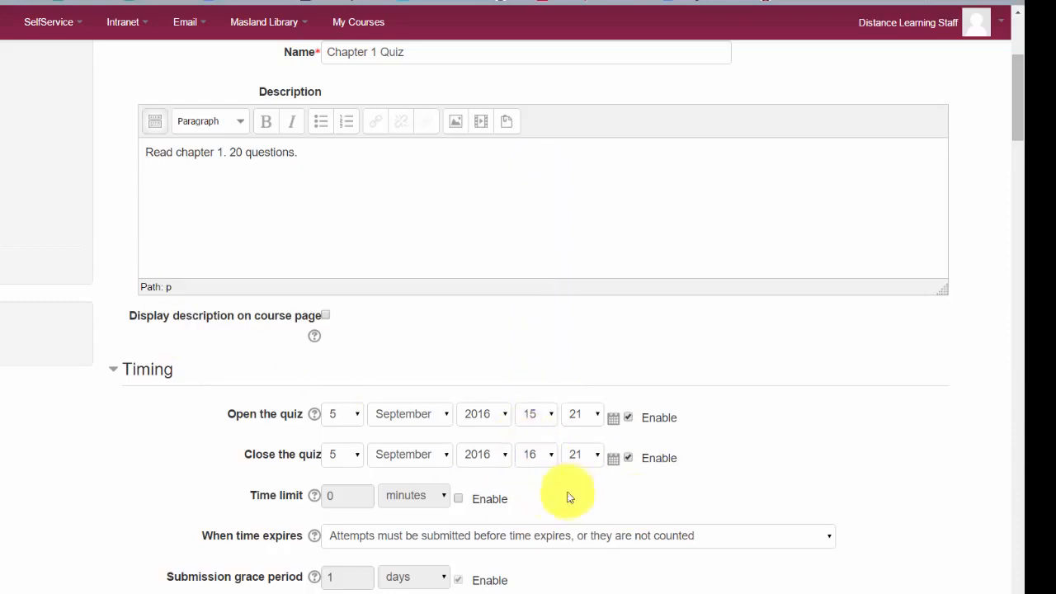
# - Enable the quiz's time limit and set it to 20 minutes
pyautogui.click(459, 499)
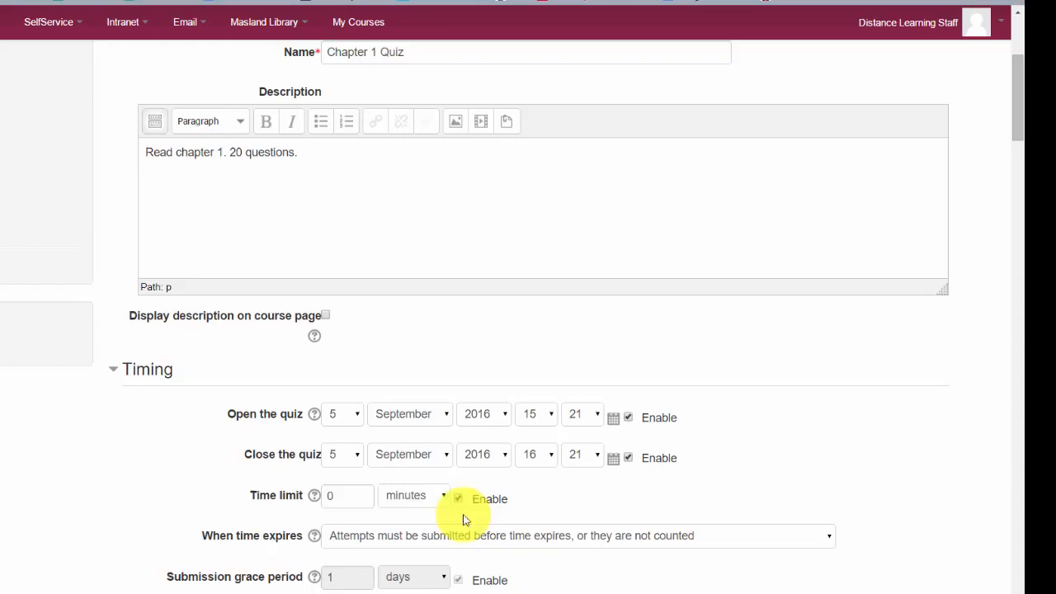
pyautogui.doubleClick(337, 493)
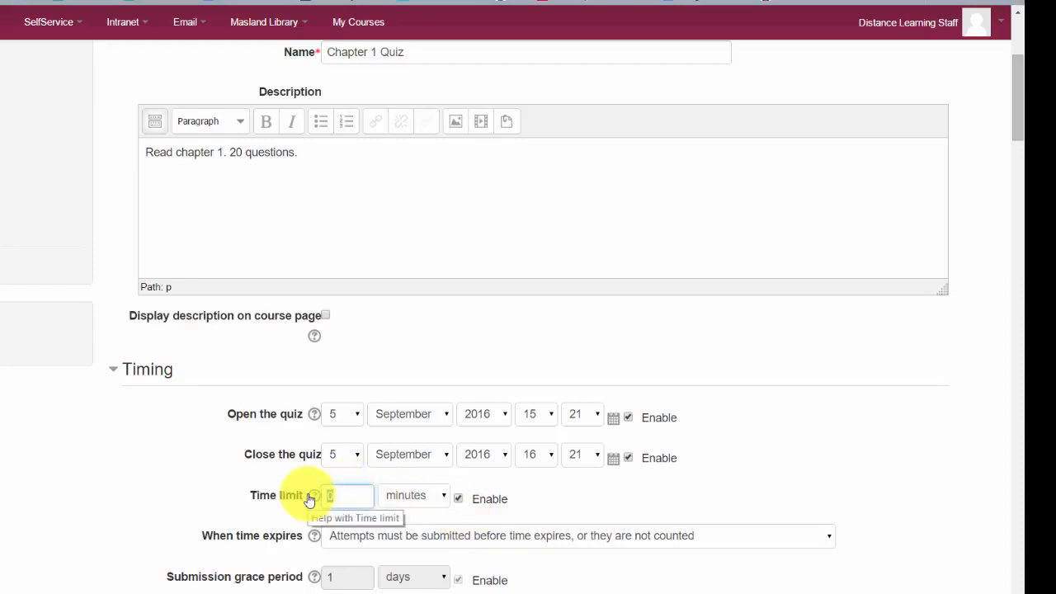
pyautogui.write('20')
pyautogui.click(854, 509)
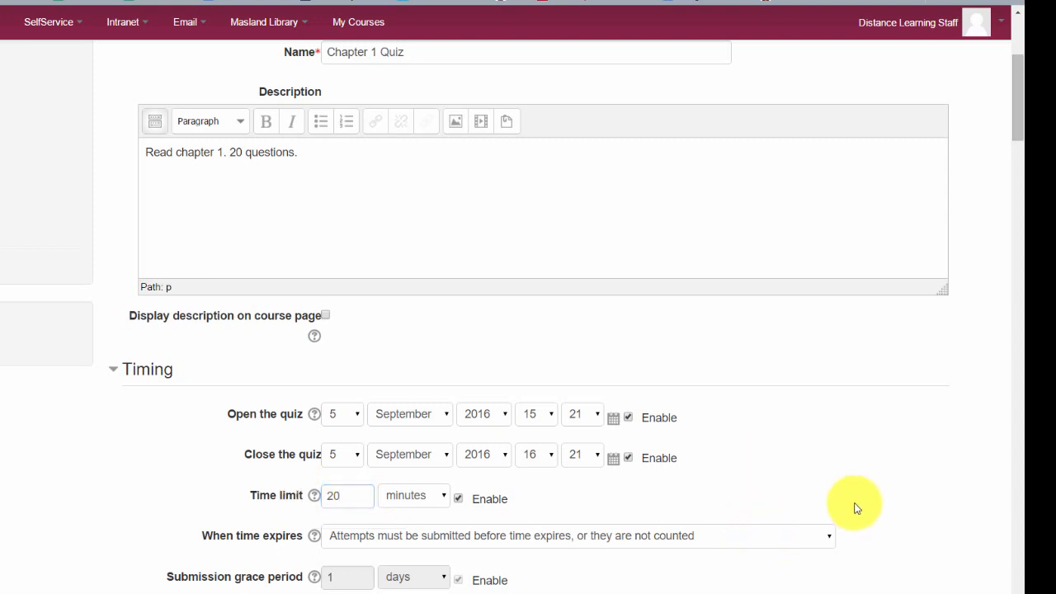
pyautogui.scroll(-2, 856, 513)
pyautogui.scroll(-1, 837, 512)
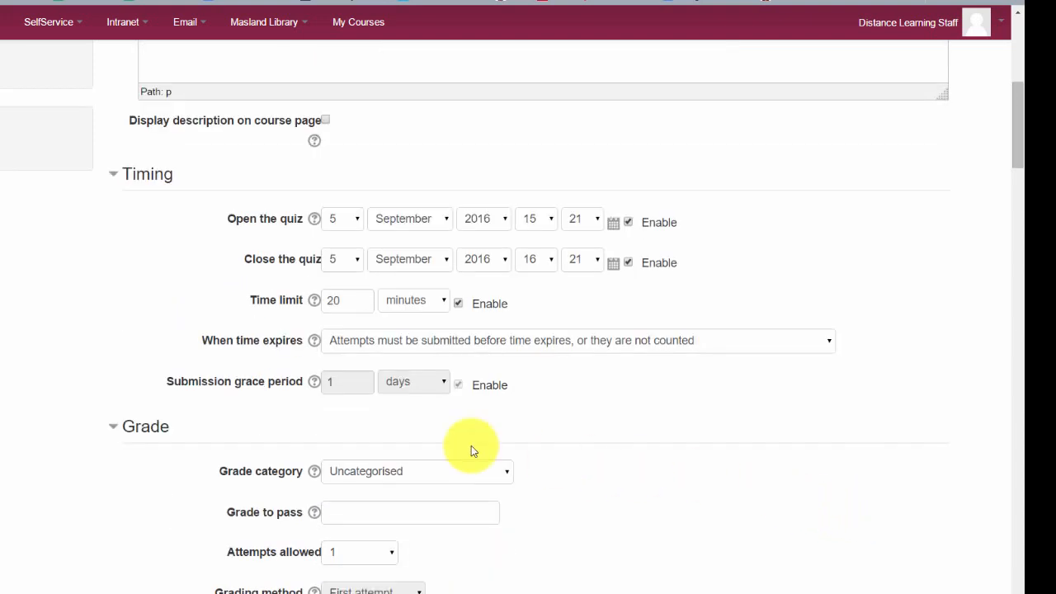
pyautogui.click(431, 482)
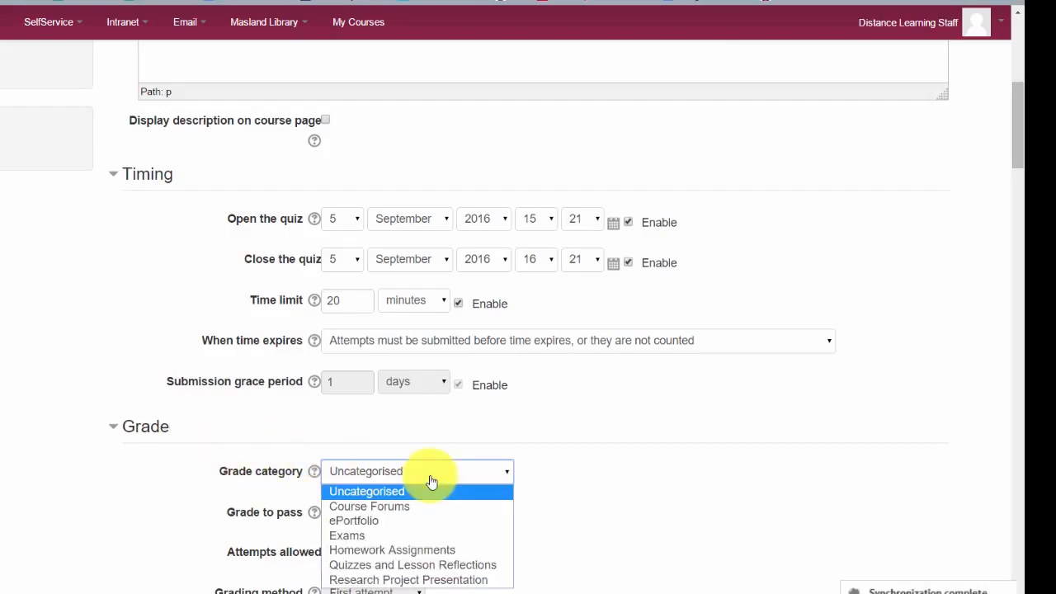
pyautogui.click(113, 429)
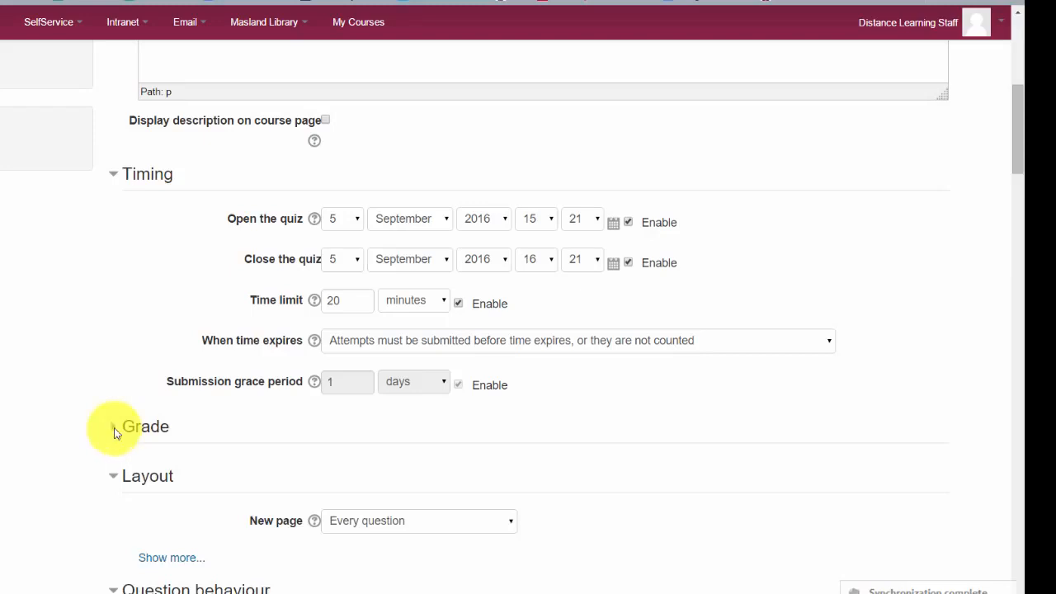
pyautogui.click(113, 429)
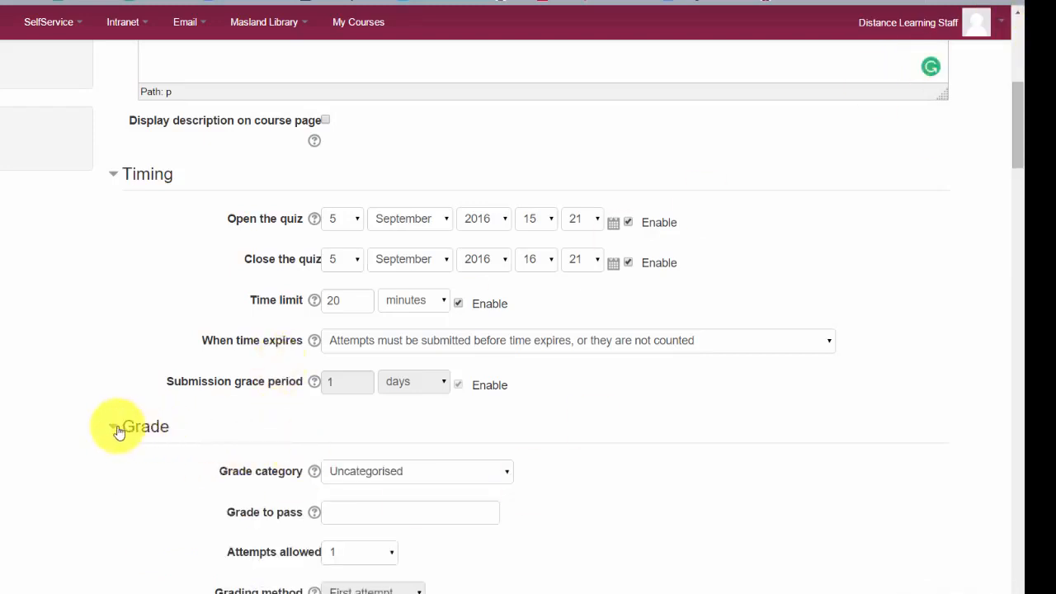
# - Set the quiz's grade category to Quizzes and Lesson Reflections, leaving the grade to pass empty
pyautogui.click(360, 477)
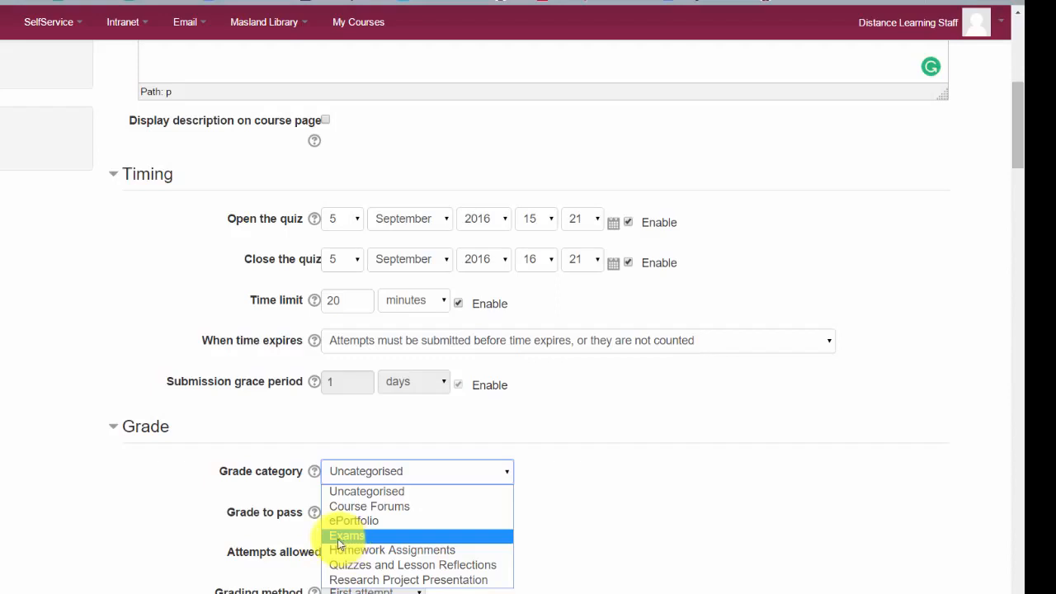
pyautogui.click(338, 538)
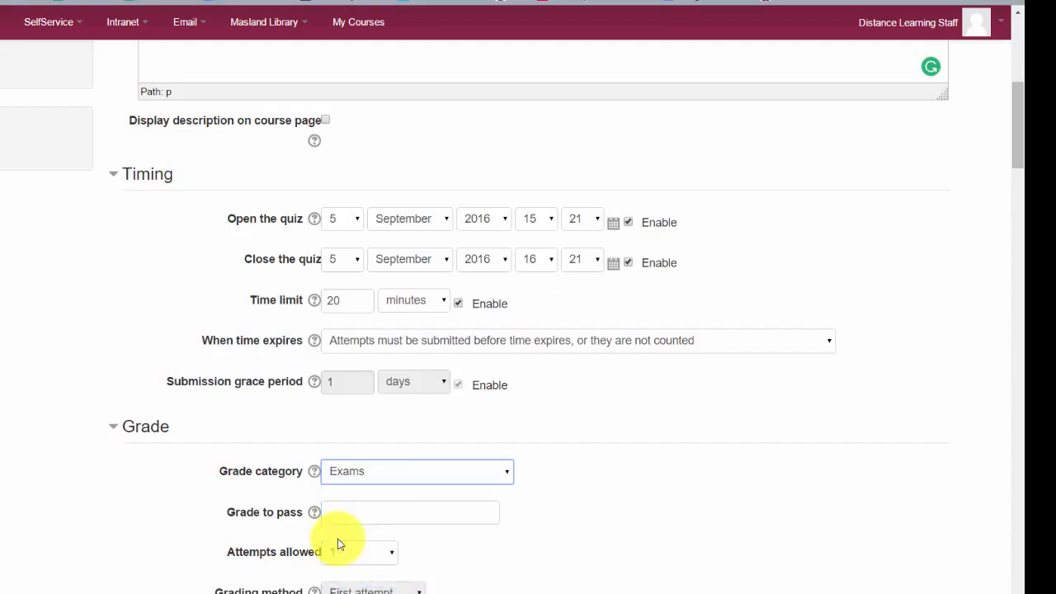
pyautogui.click(419, 476)
pyautogui.click(394, 568)
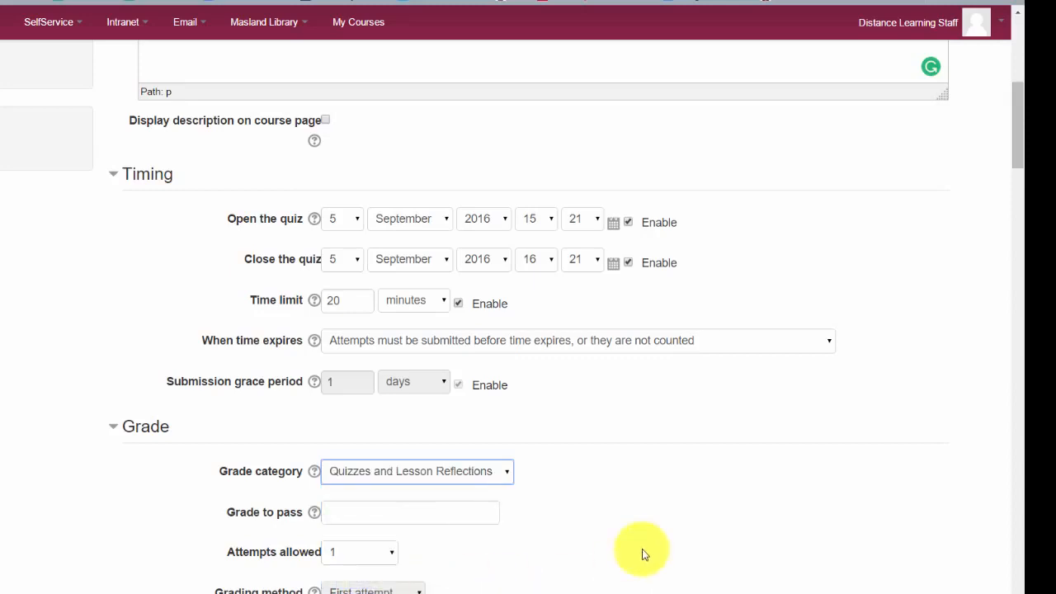
pyautogui.click(355, 511)
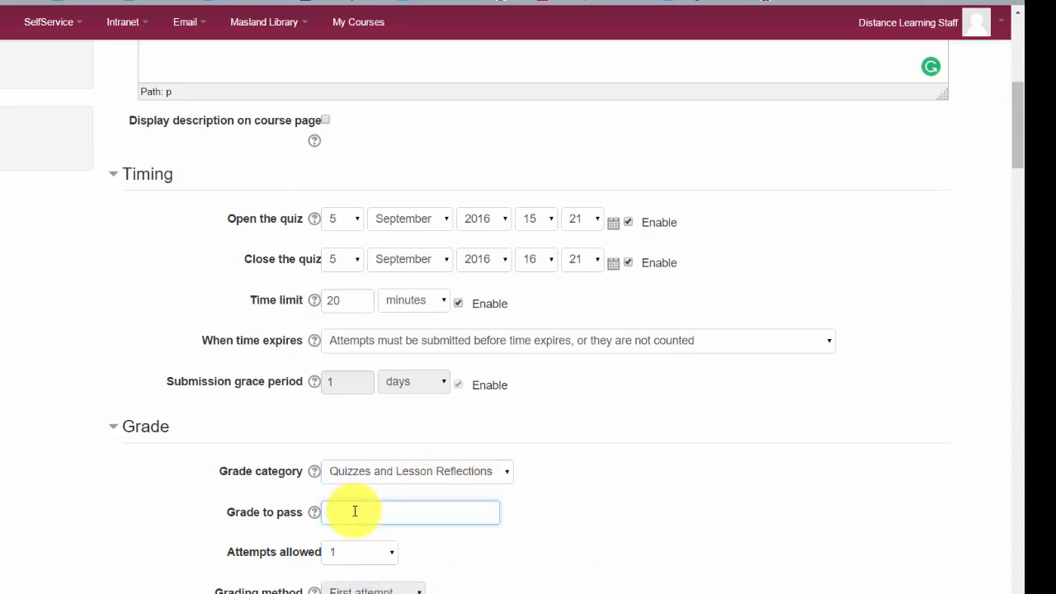
pyautogui.click(652, 540)
# - Allow 5 attempts at the quiz and set its grading method to Highest grade
pyautogui.scroll(-1, 654, 540)
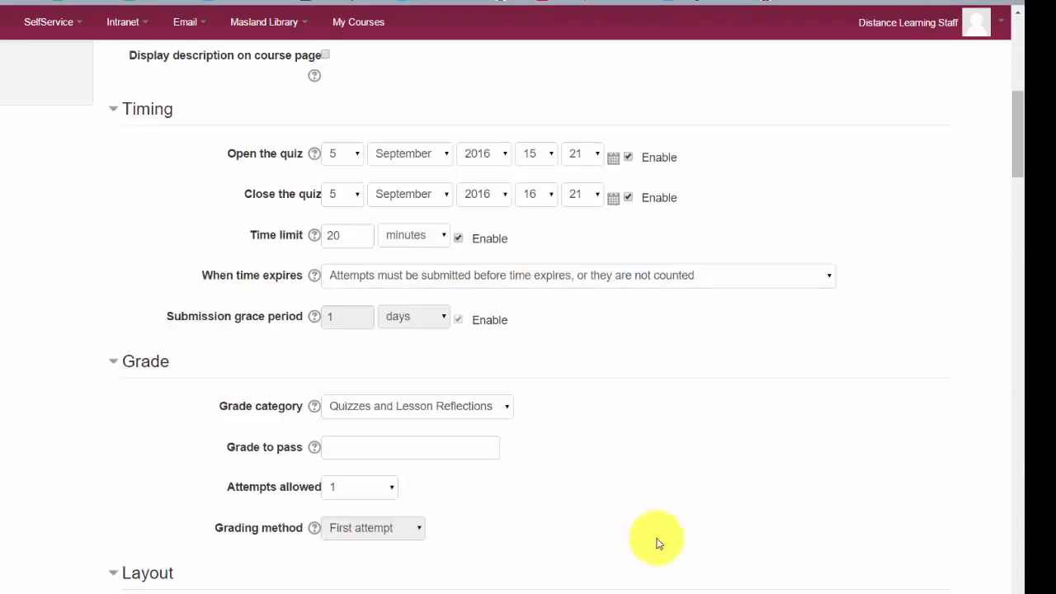
pyautogui.click(368, 497)
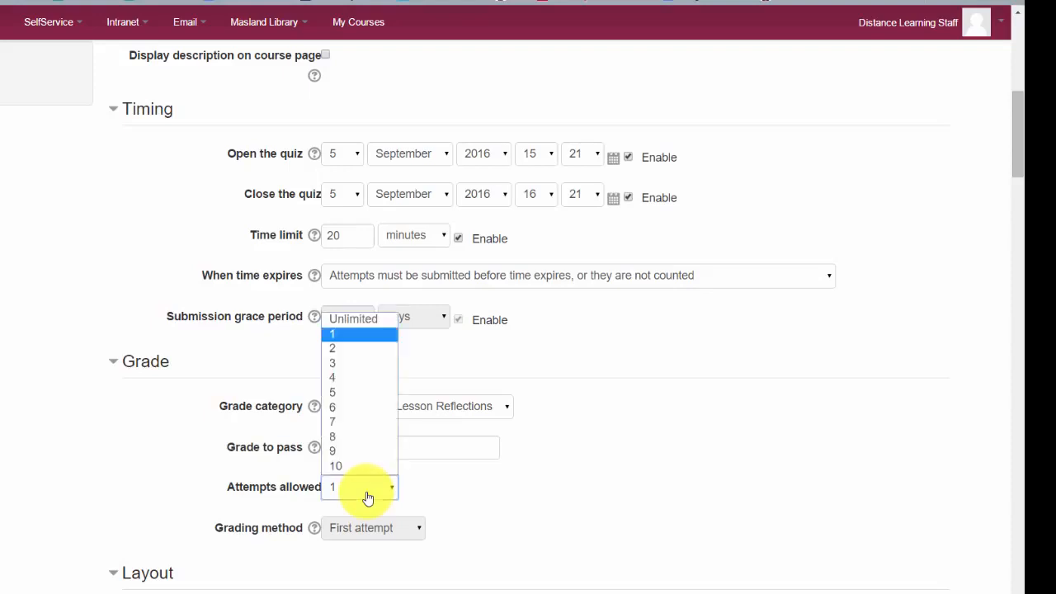
pyautogui.click(344, 391)
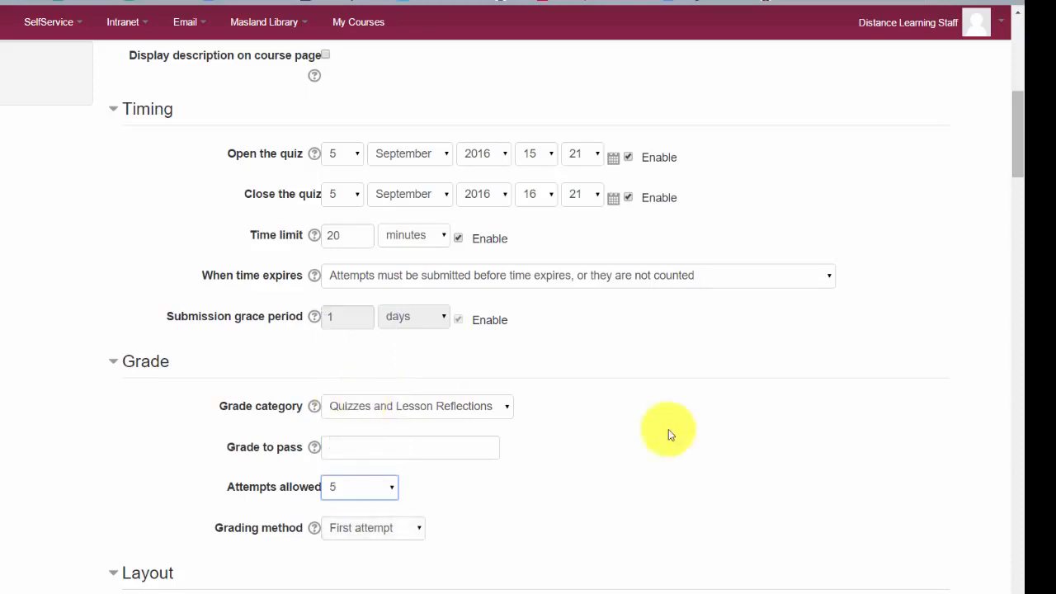
pyautogui.click(667, 501)
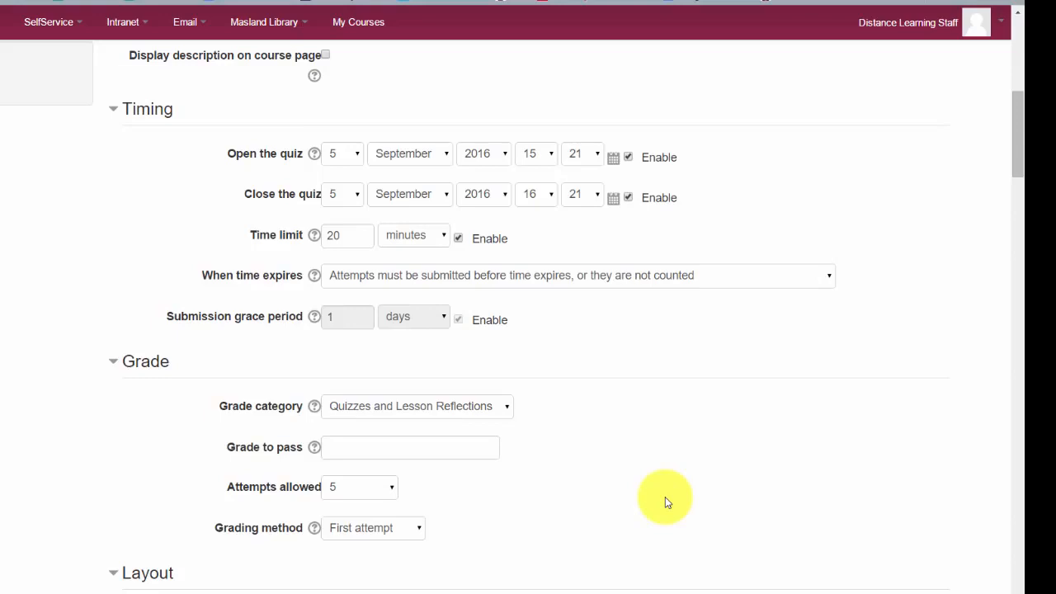
pyautogui.click(355, 529)
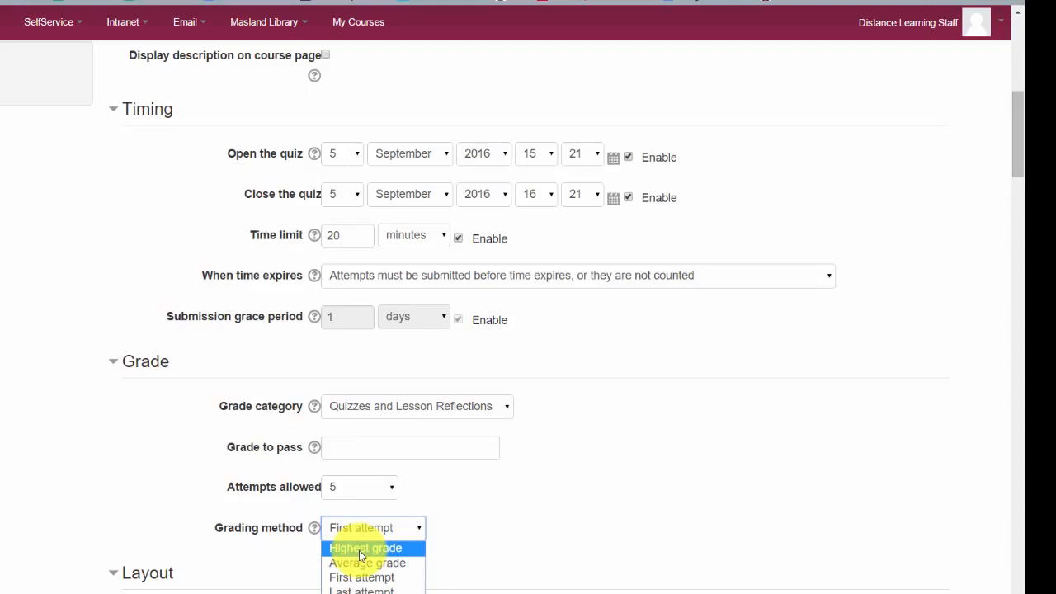
pyautogui.click(360, 549)
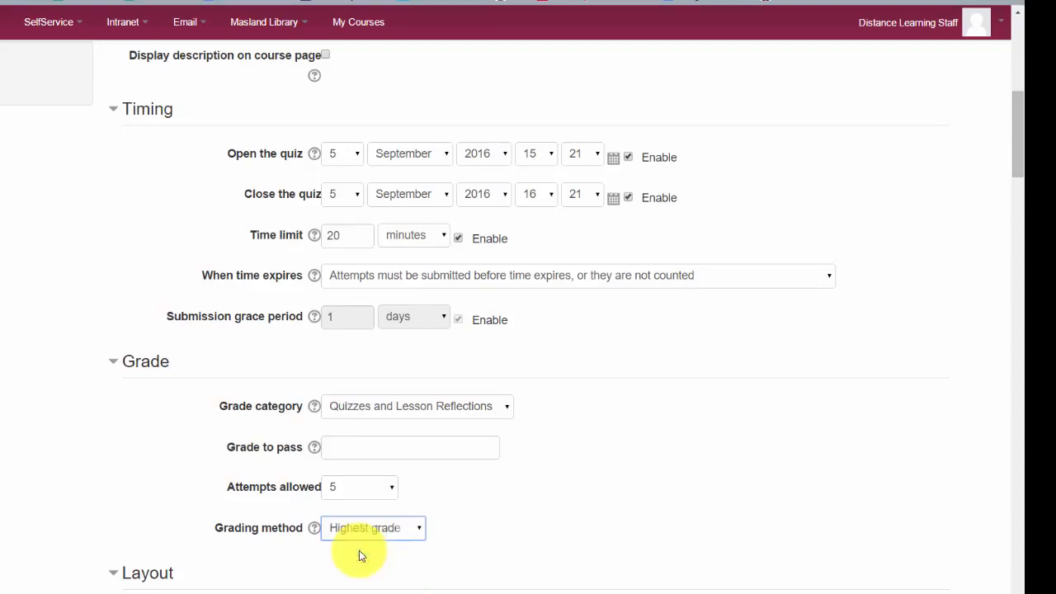
pyautogui.click(371, 528)
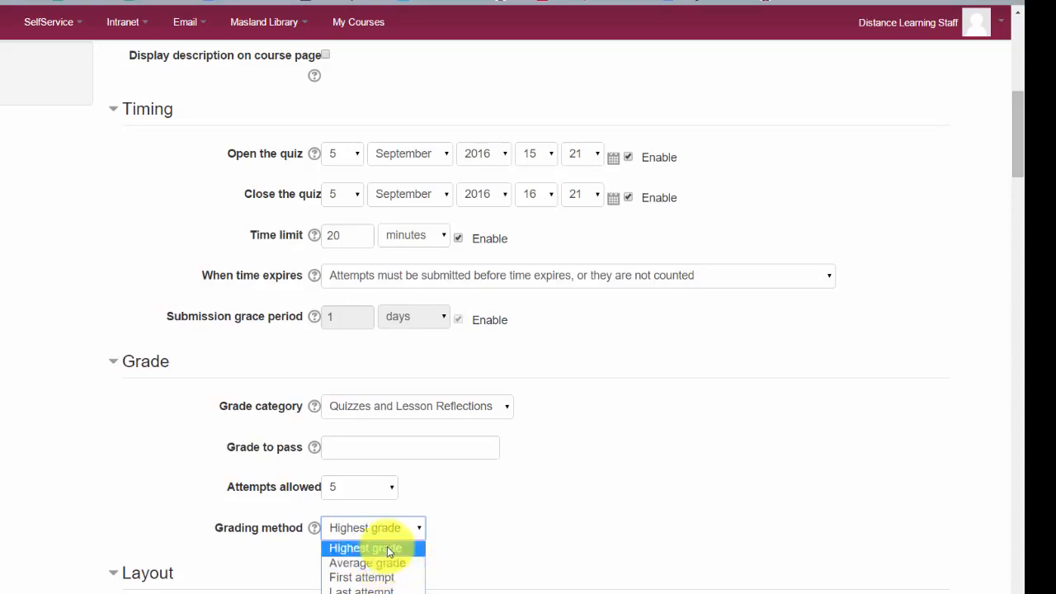
pyautogui.click(390, 550)
# - Set the quiz layout to start a new page every 5 questions
pyautogui.scroll(-2, 495, 528)
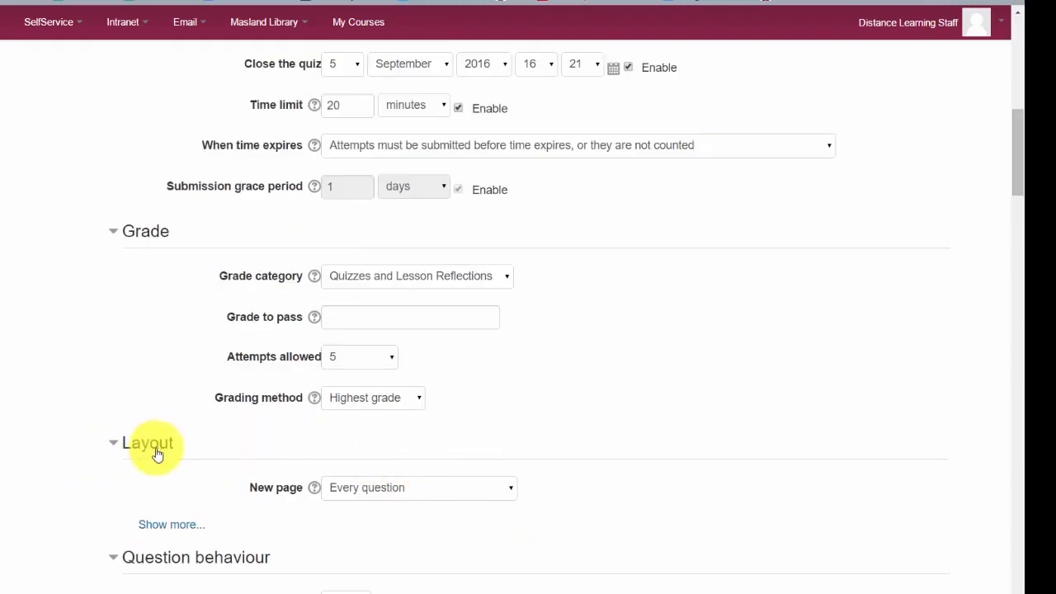
pyautogui.click(417, 494)
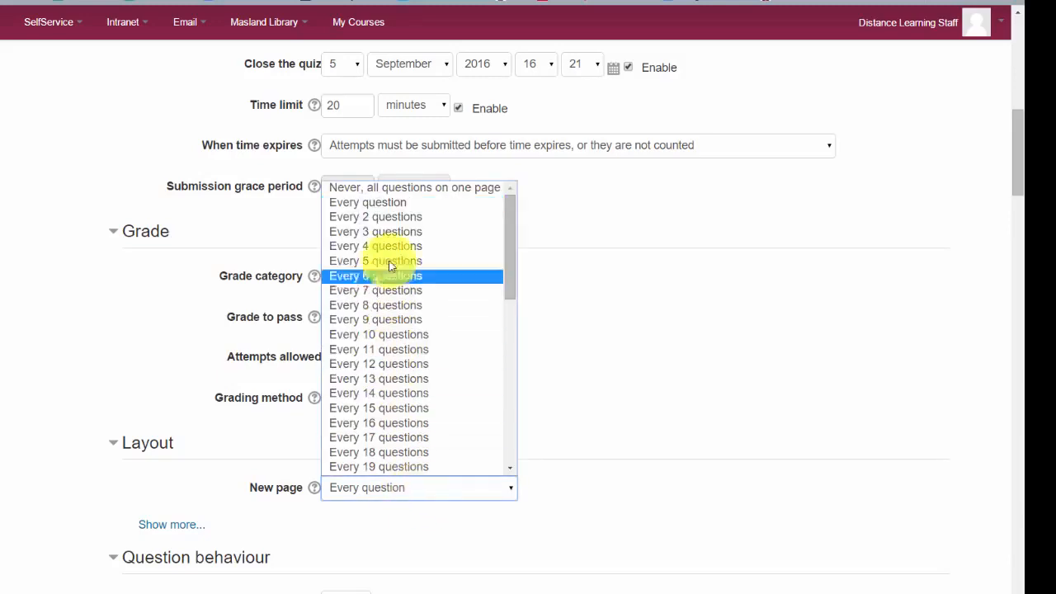
pyautogui.click(391, 264)
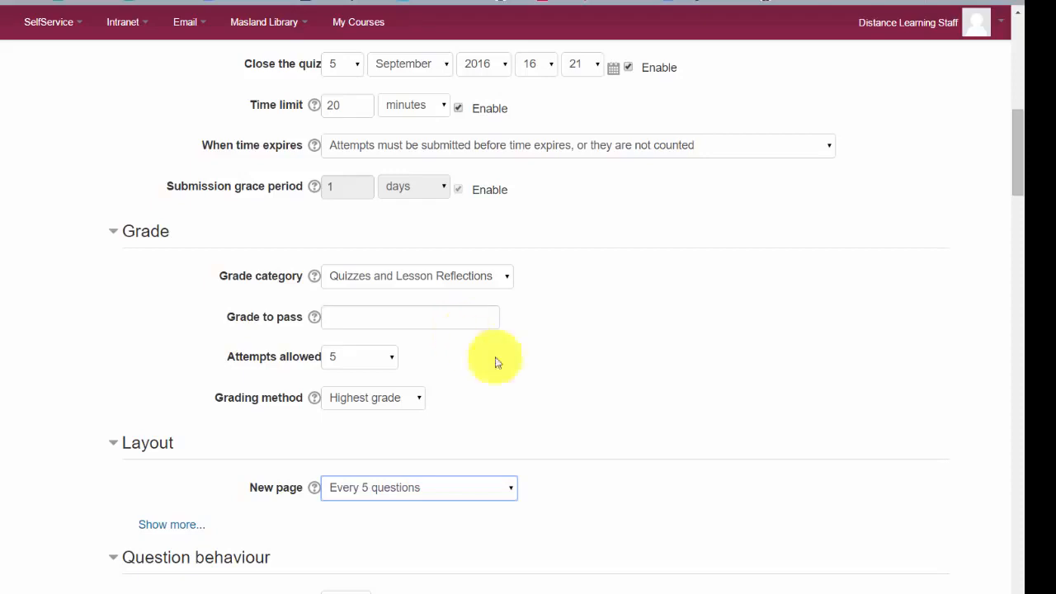
# - Show the additional layout settings and look at the navigation method choices without changing the selection
pyautogui.scroll(-1, 495, 438)
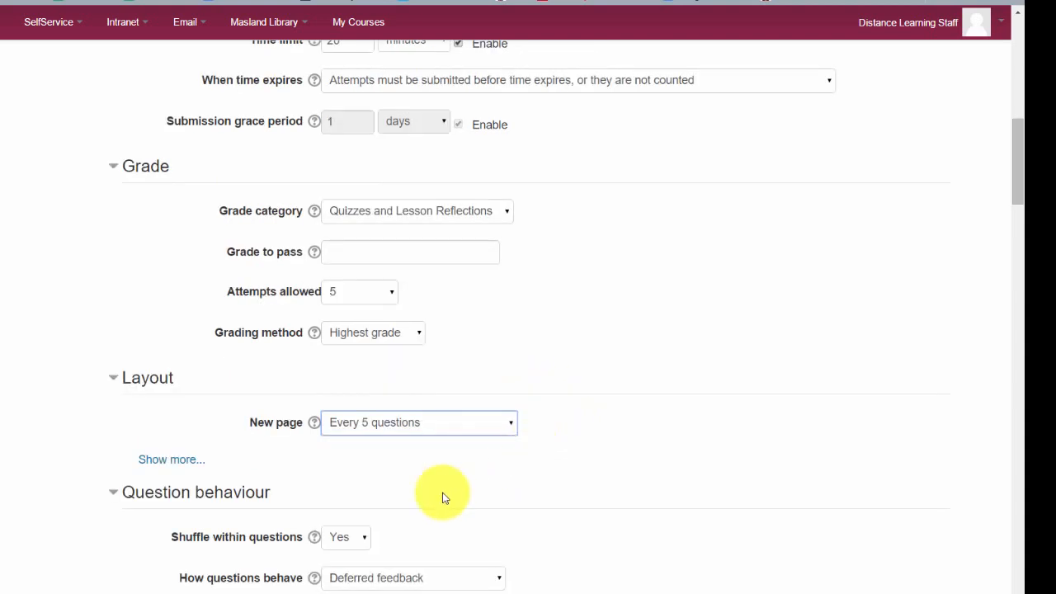
pyautogui.click(165, 462)
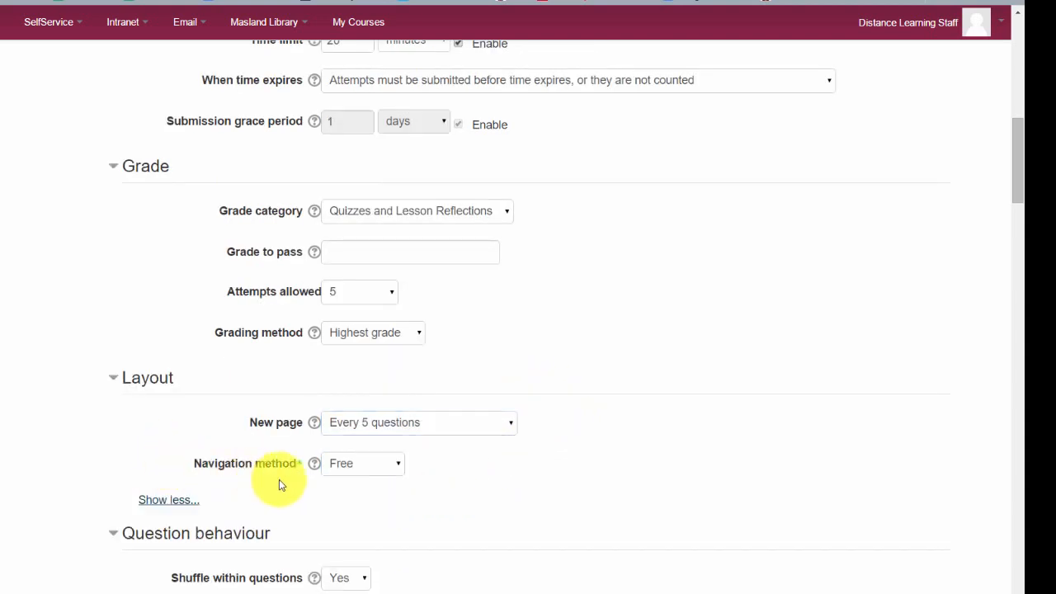
pyautogui.click(361, 472)
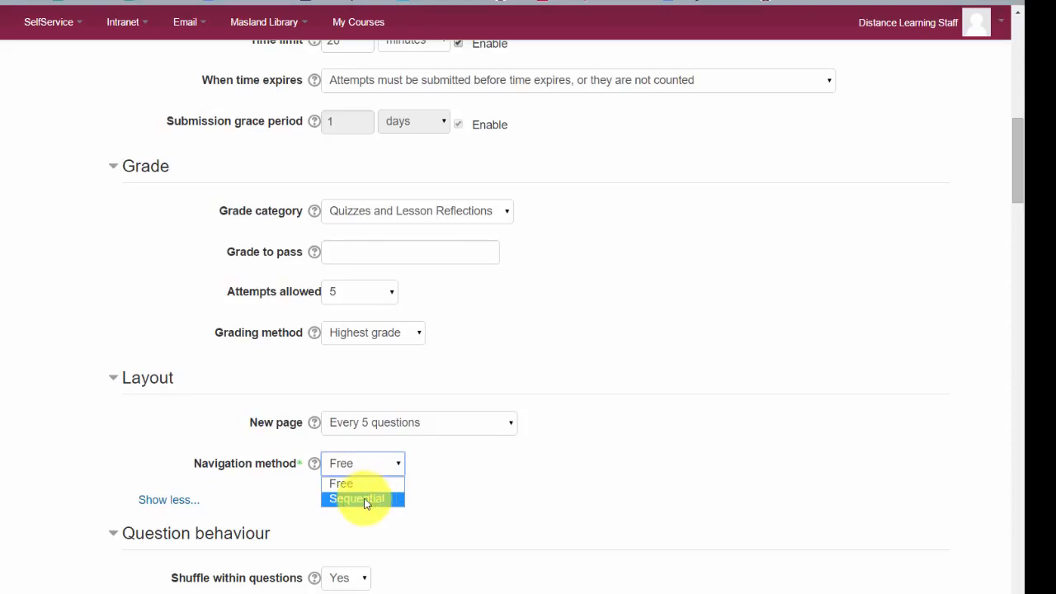
pyautogui.click(642, 501)
# - Look at the feedback modes offered for how questions behave, keeping Deferred feedback
pyautogui.scroll(-2, 654, 504)
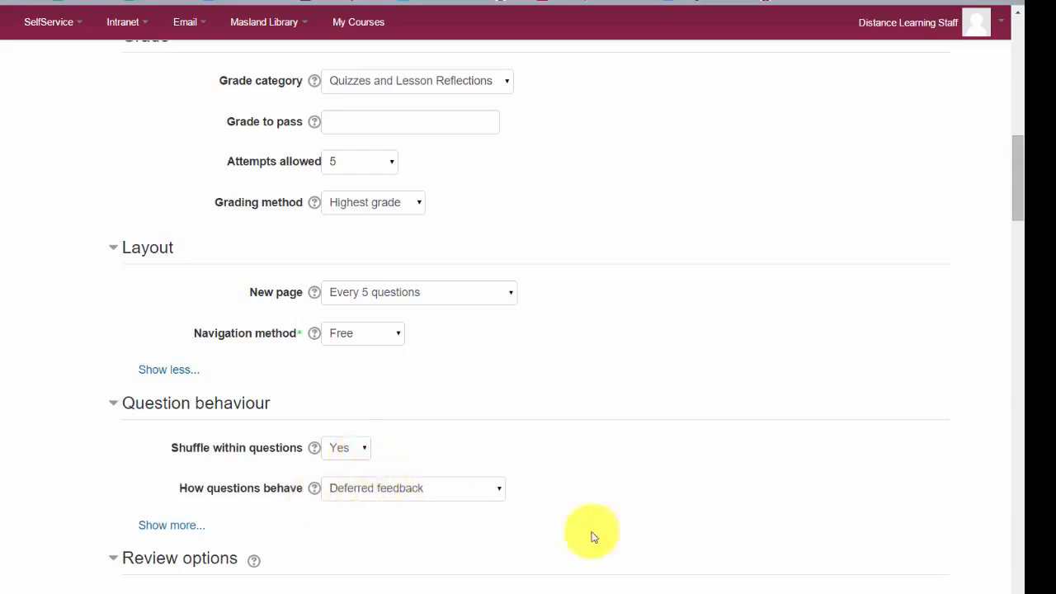
pyautogui.scroll(-2, 508, 512)
pyautogui.click(366, 366)
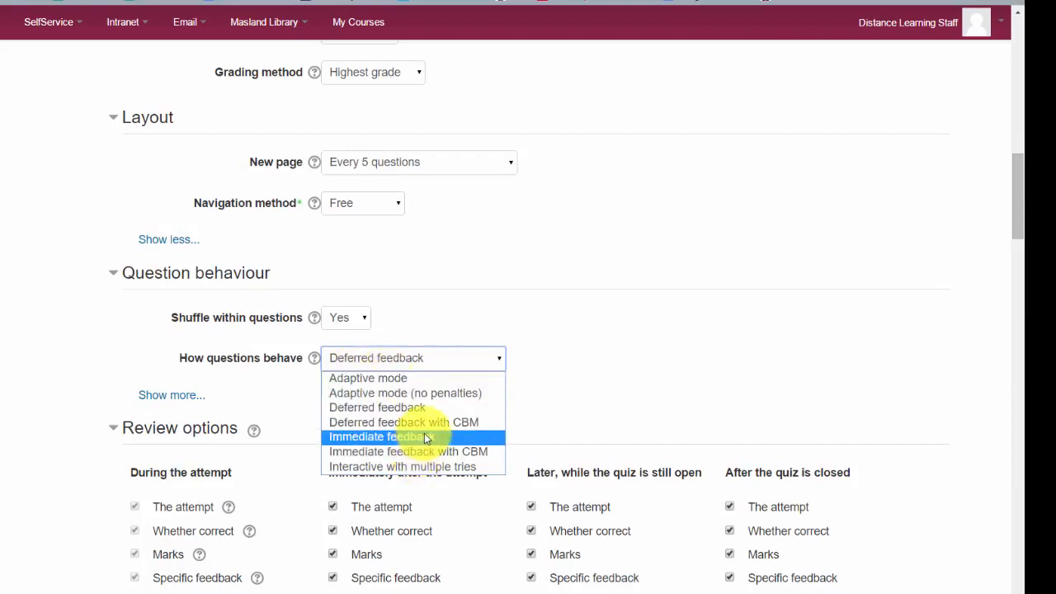
pyautogui.click(619, 377)
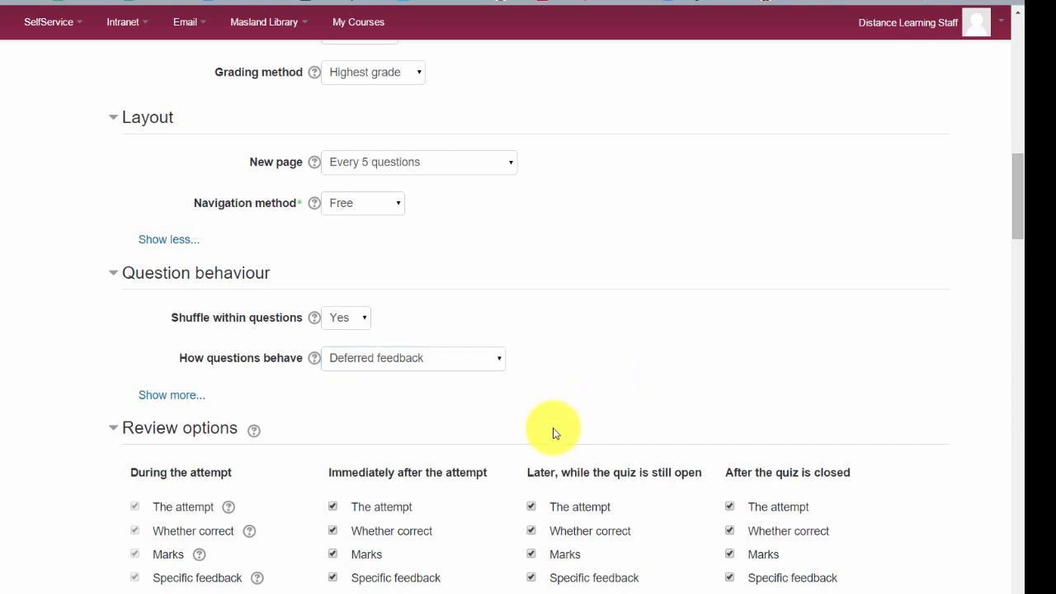
# - Look through the quiz's review options and appearance settings
pyautogui.scroll(-3, 512, 449)
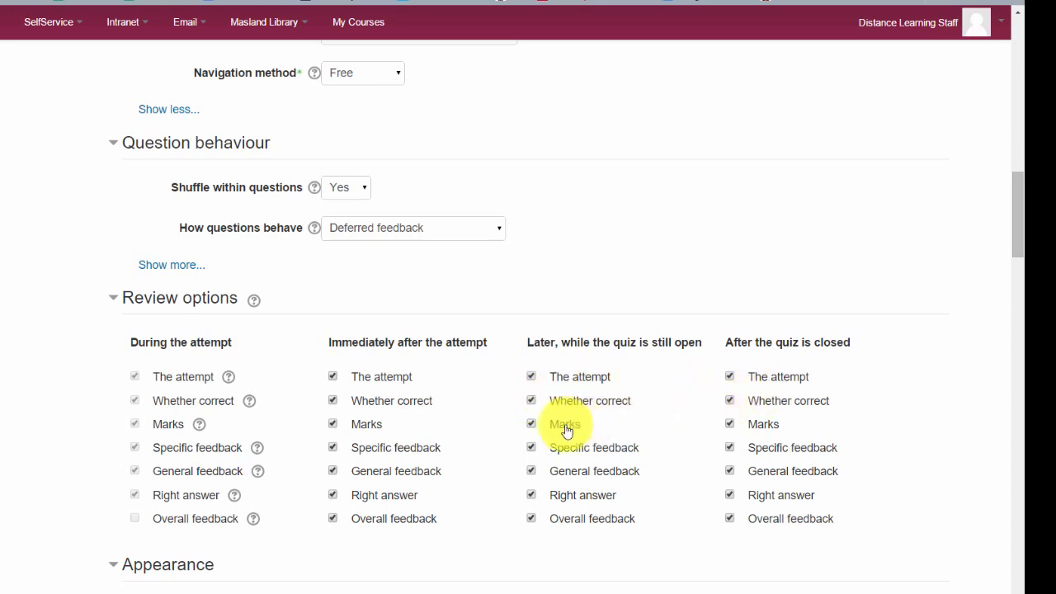
pyautogui.scroll(-3, 570, 429)
pyautogui.scroll(-1, 544, 436)
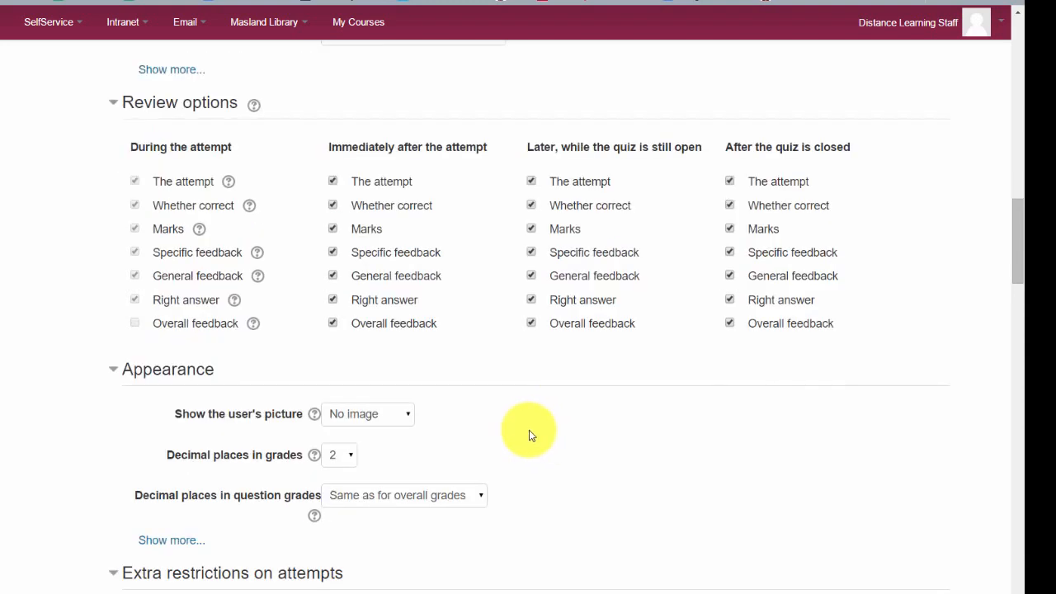
pyautogui.scroll(-2, 533, 434)
pyautogui.scroll(-1, 532, 440)
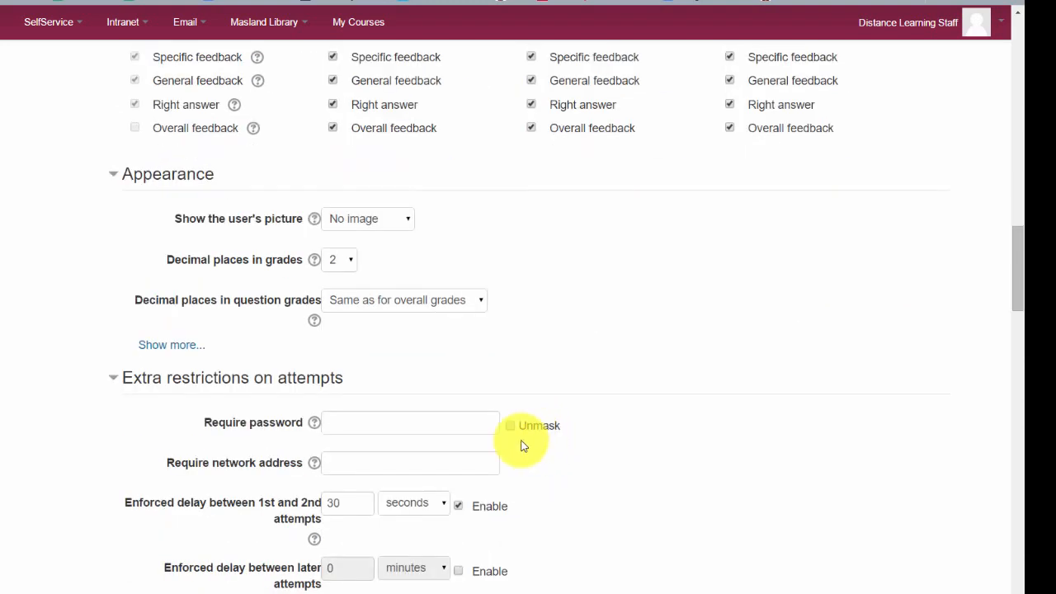
# - Examine the extra restrictions on attempts, including the required password, the enforced delay between attempts and browser security
pyautogui.click(375, 425)
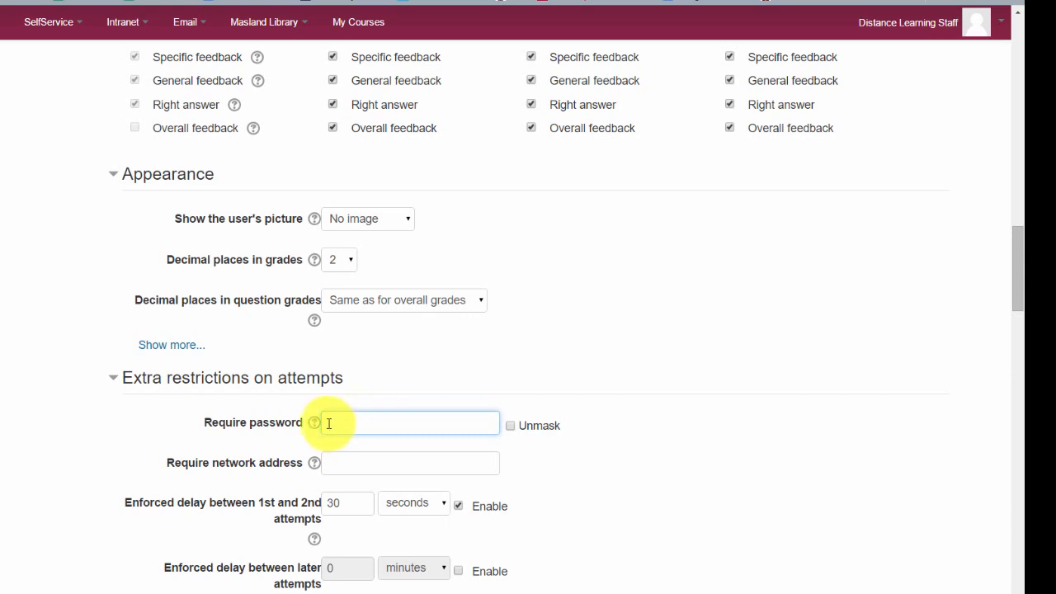
pyautogui.scroll(-1, 332, 405)
pyautogui.scroll(-1, 354, 367)
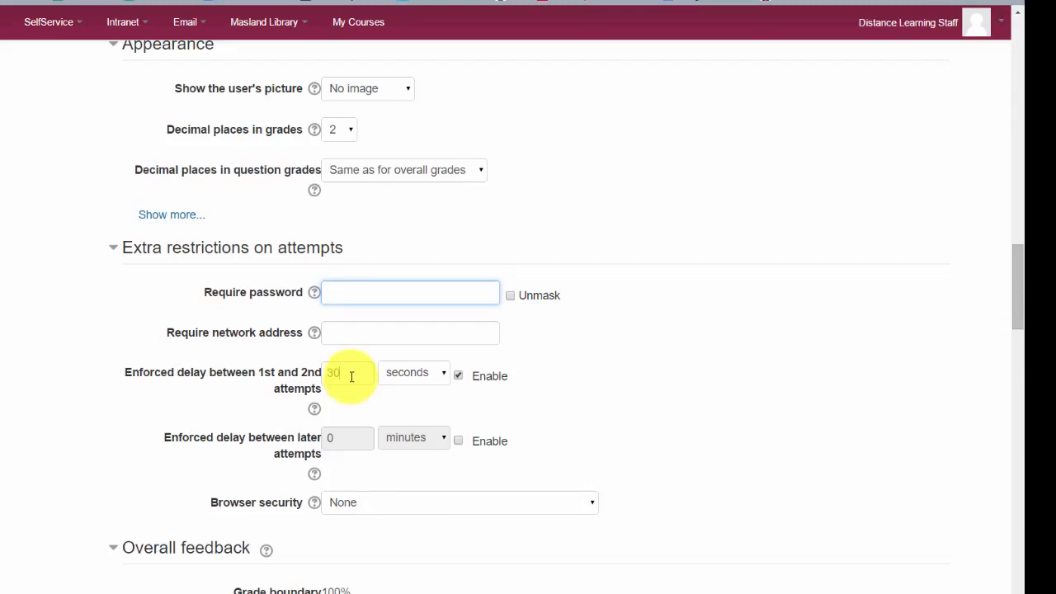
pyautogui.click(352, 376)
pyautogui.scroll(-1, 530, 415)
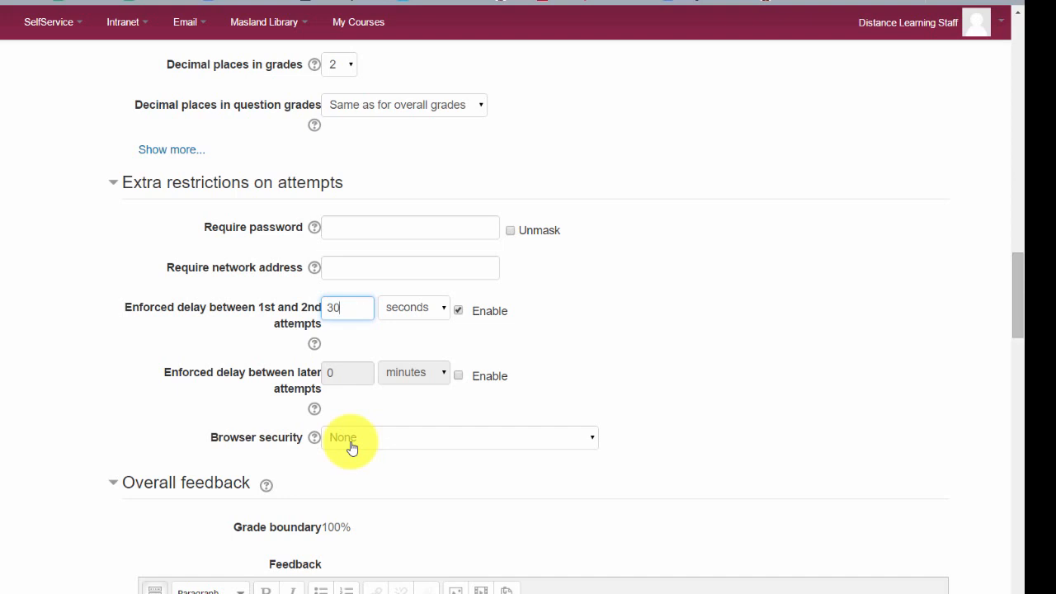
# - Set the first editable grade boundary in the overall feedback to 90 and place the cursor in the feedback box above it
pyautogui.scroll(-2, 353, 448)
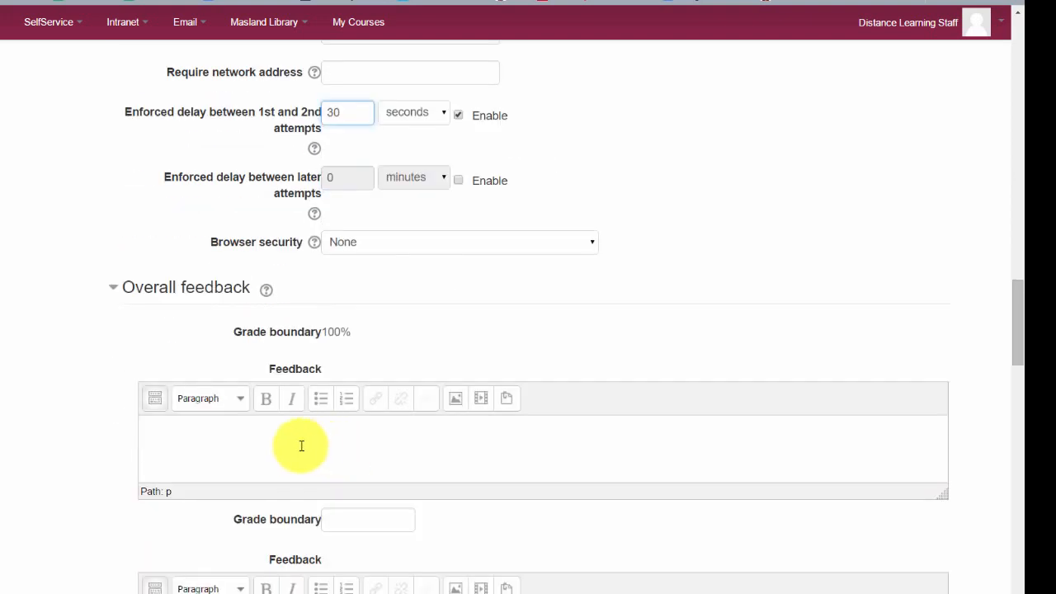
pyautogui.scroll(-1, 301, 446)
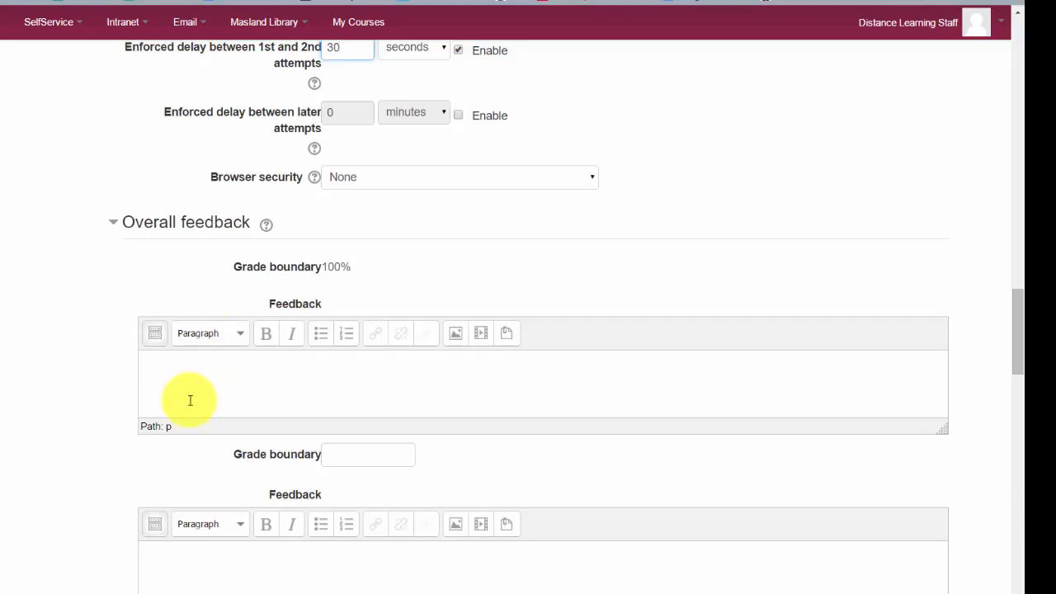
pyautogui.click(176, 378)
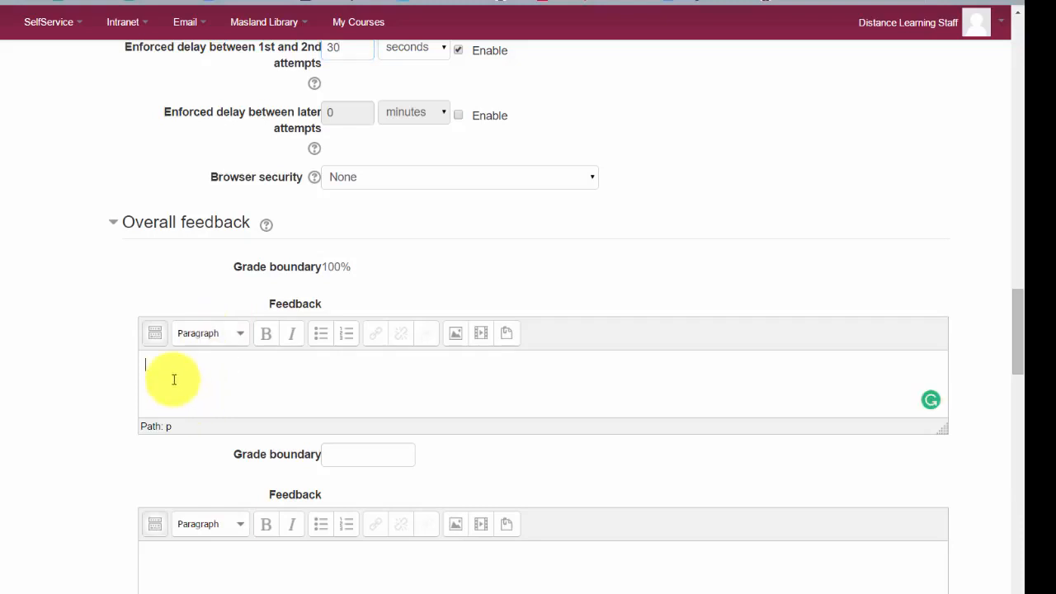
pyautogui.click(350, 456)
pyautogui.write('90')
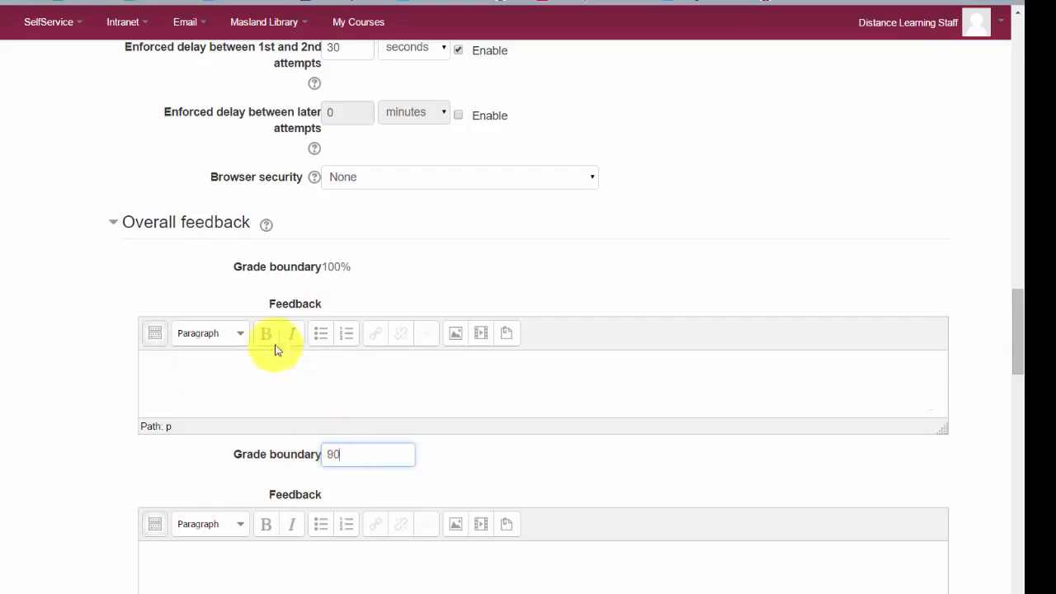
pyautogui.click(231, 377)
# - Look through the remaining grade boundary and feedback fields of the overall feedback section
pyautogui.scroll(-3, 236, 382)
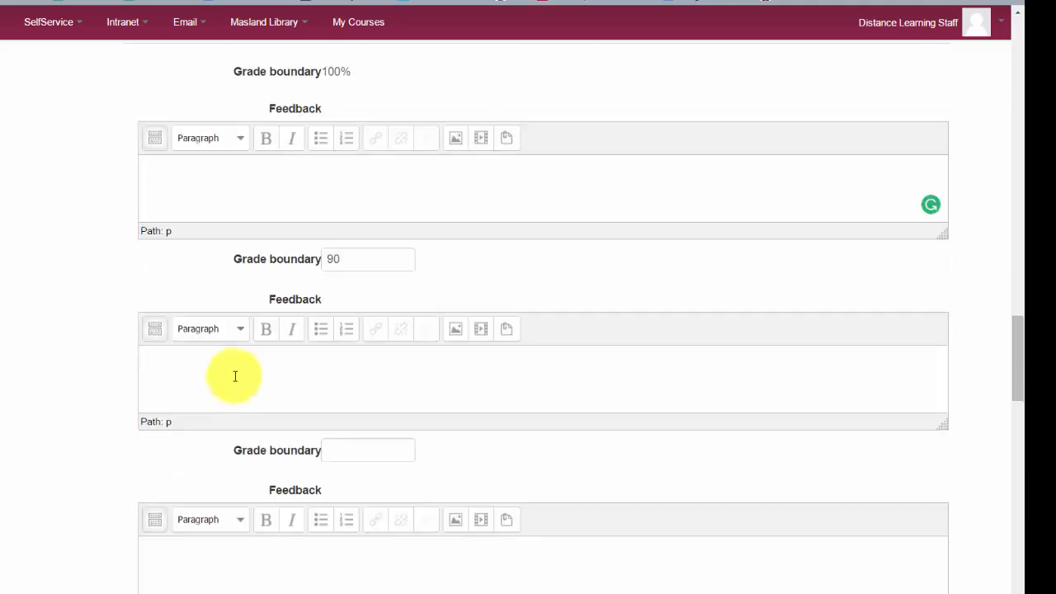
pyautogui.scroll(-1, 369, 518)
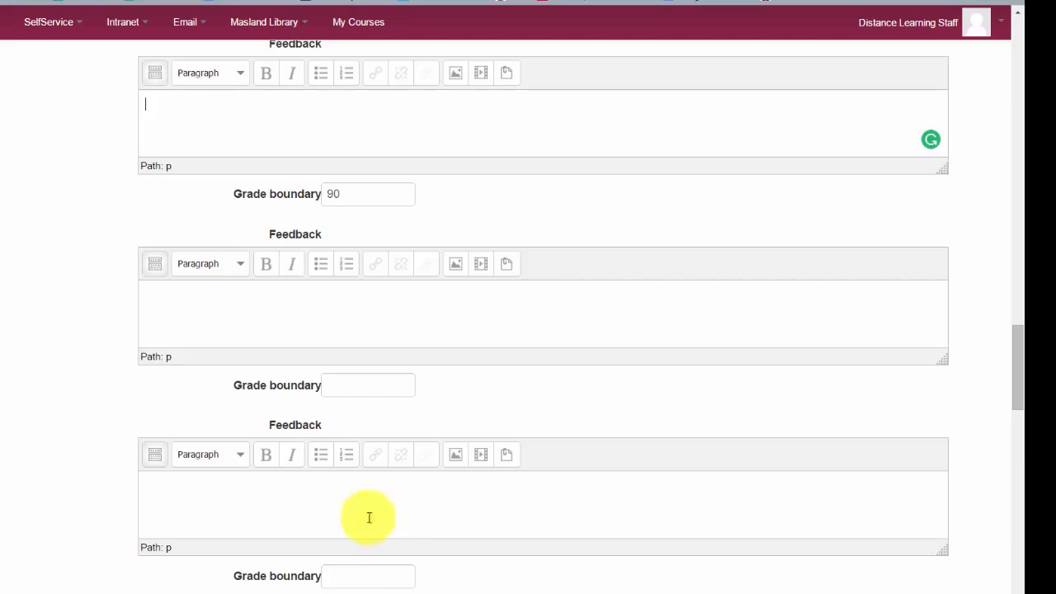
pyautogui.click(354, 577)
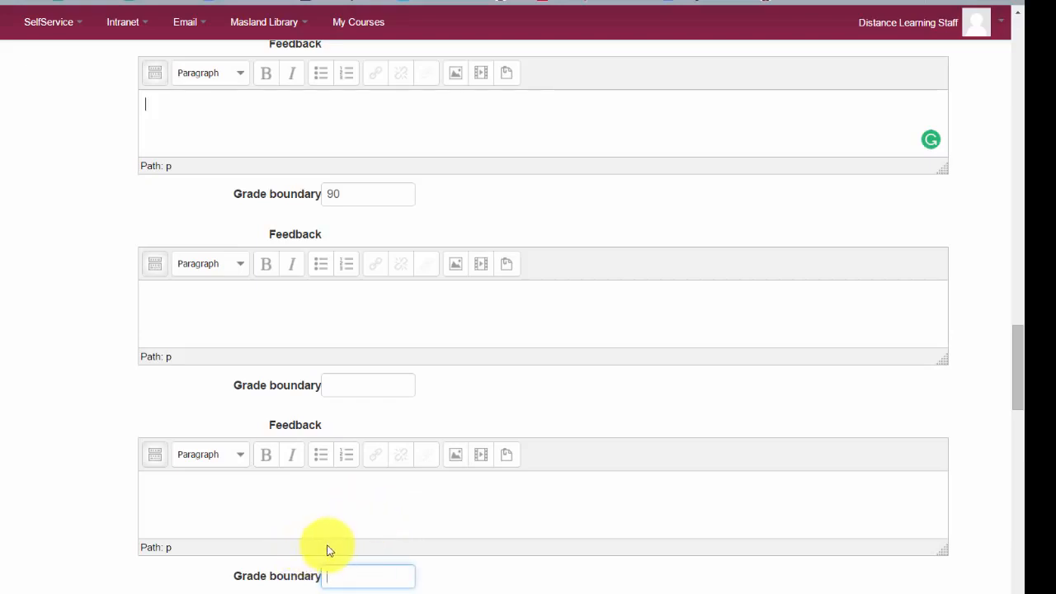
pyautogui.click(195, 497)
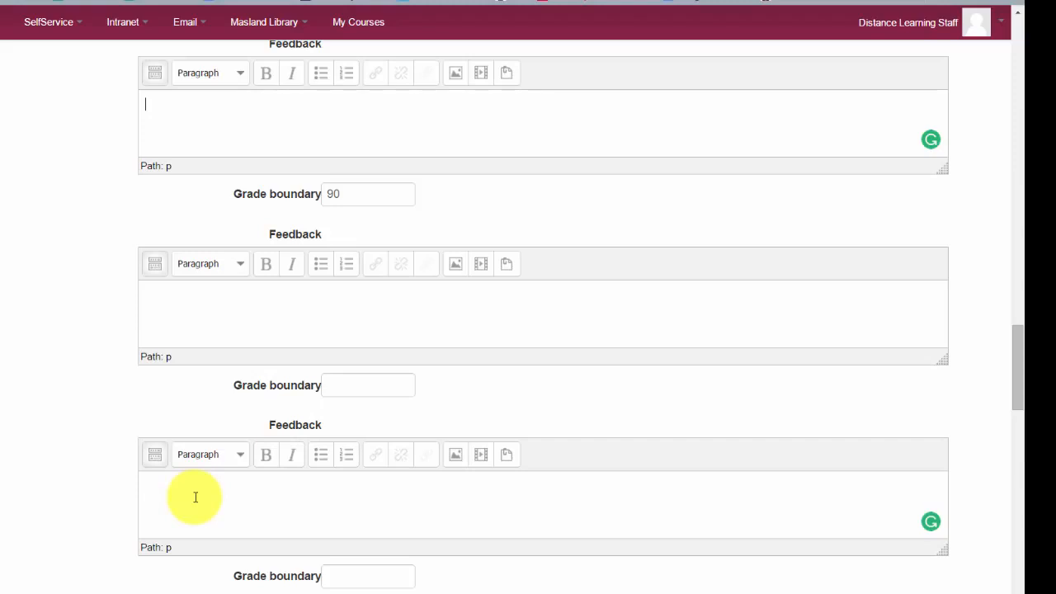
pyautogui.scroll(-3, 198, 498)
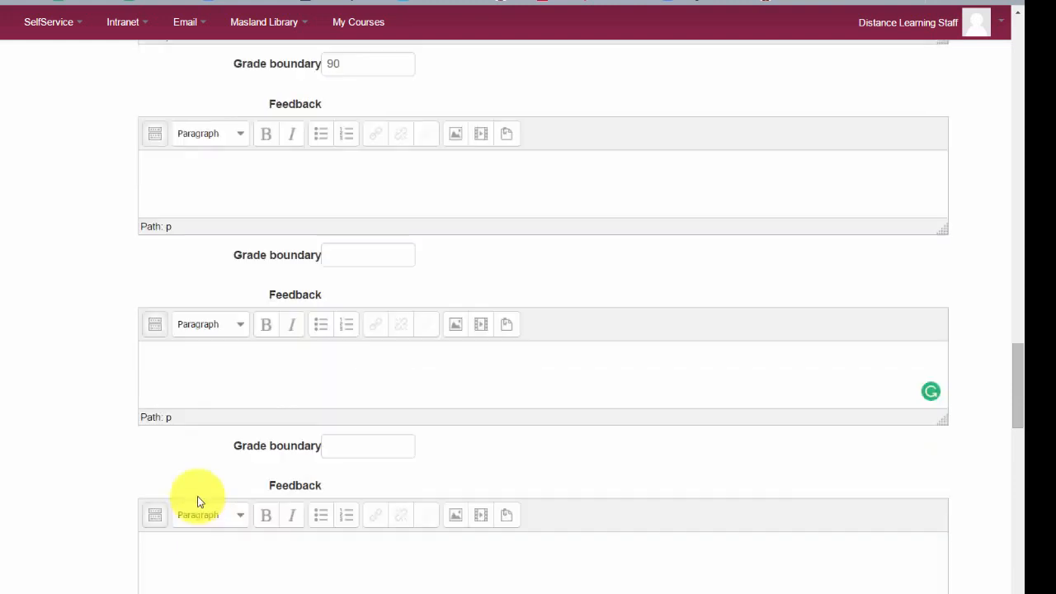
# - Try to save the quiz settings and return to the course
pyautogui.scroll(-5, 223, 487)
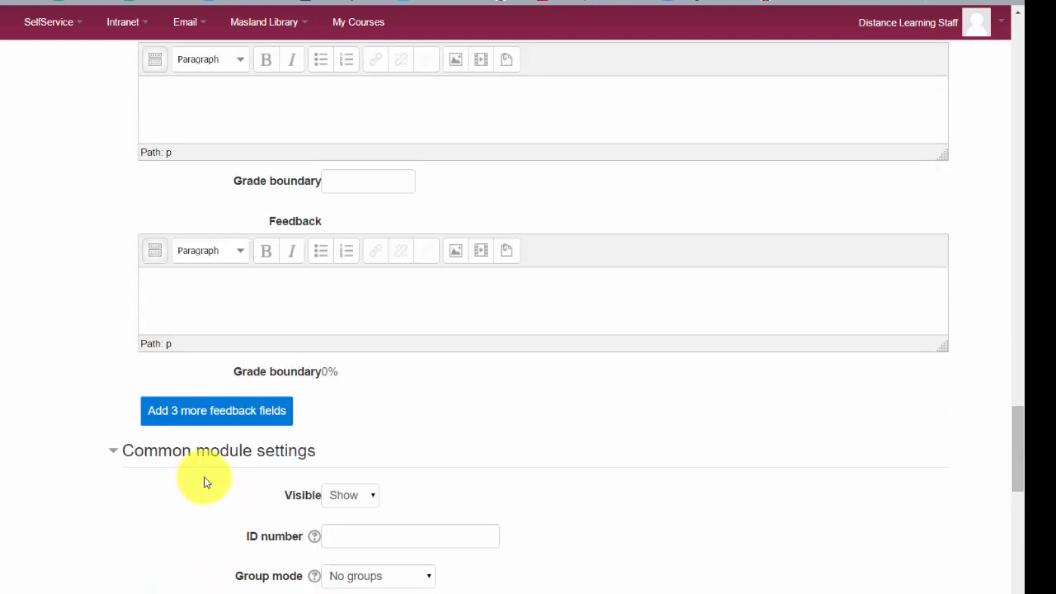
pyautogui.scroll(-2, 208, 482)
pyautogui.scroll(-4, 210, 478)
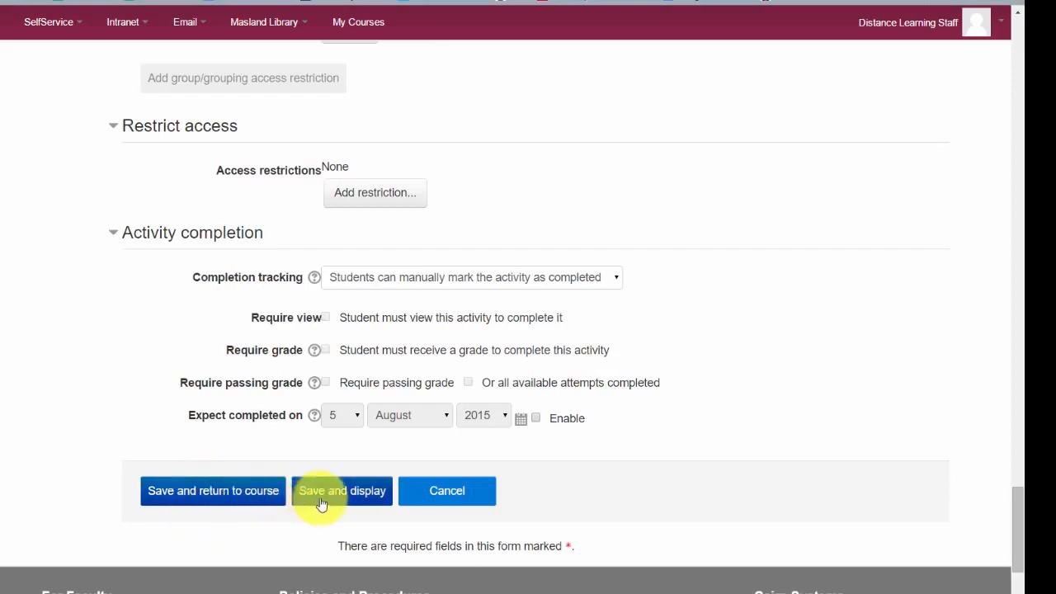
pyautogui.click(236, 492)
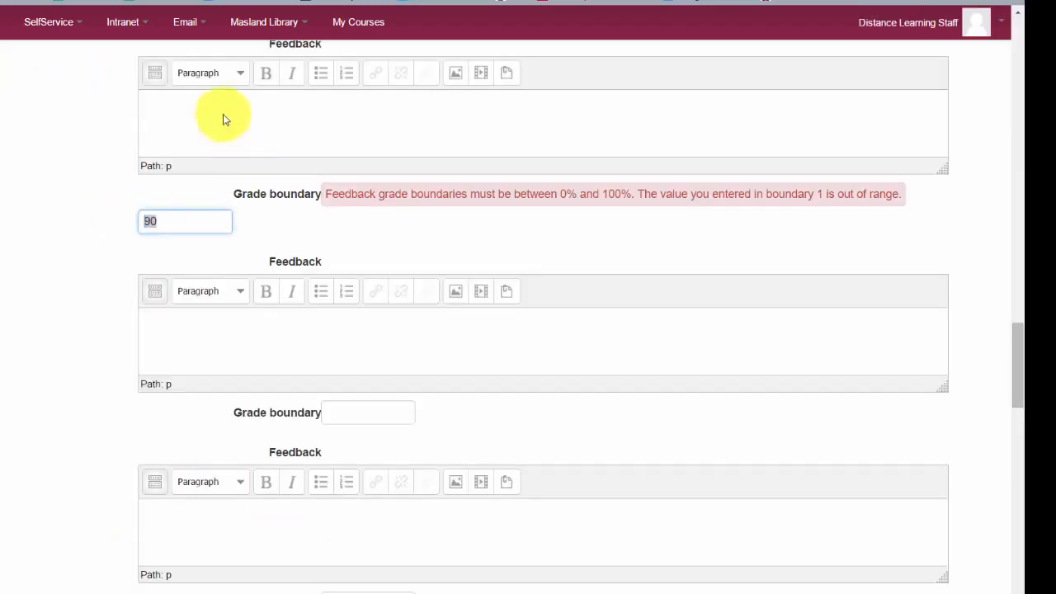
# - Enter the placeholder text "schdsd" in the feedback box above the 90 grade boundary and save the quiz, returning to the course
pyautogui.click(223, 121)
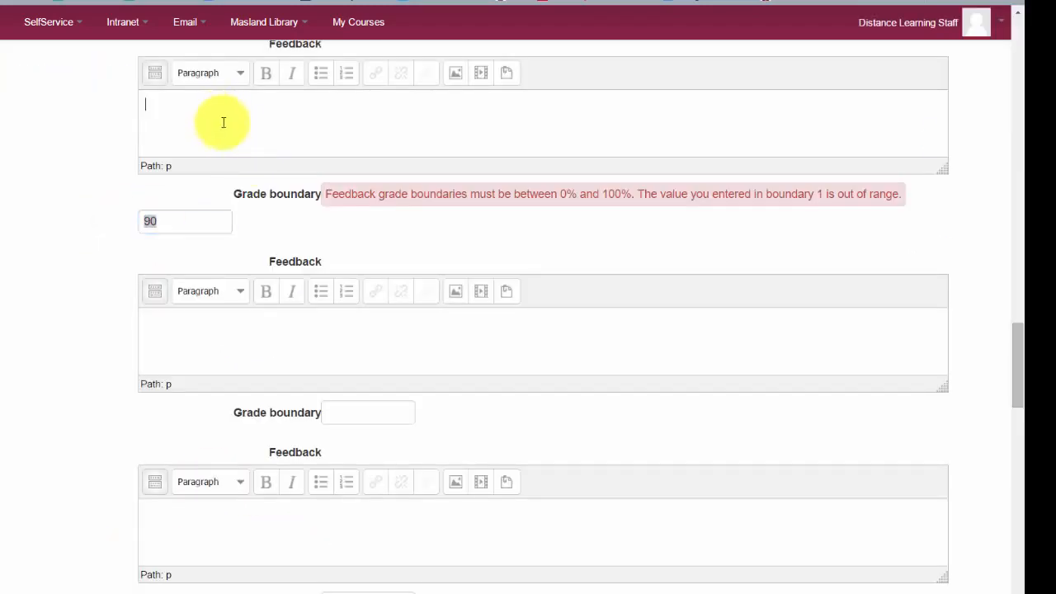
pyautogui.write('schdsd')
pyautogui.scroll(-3, 165, 378)
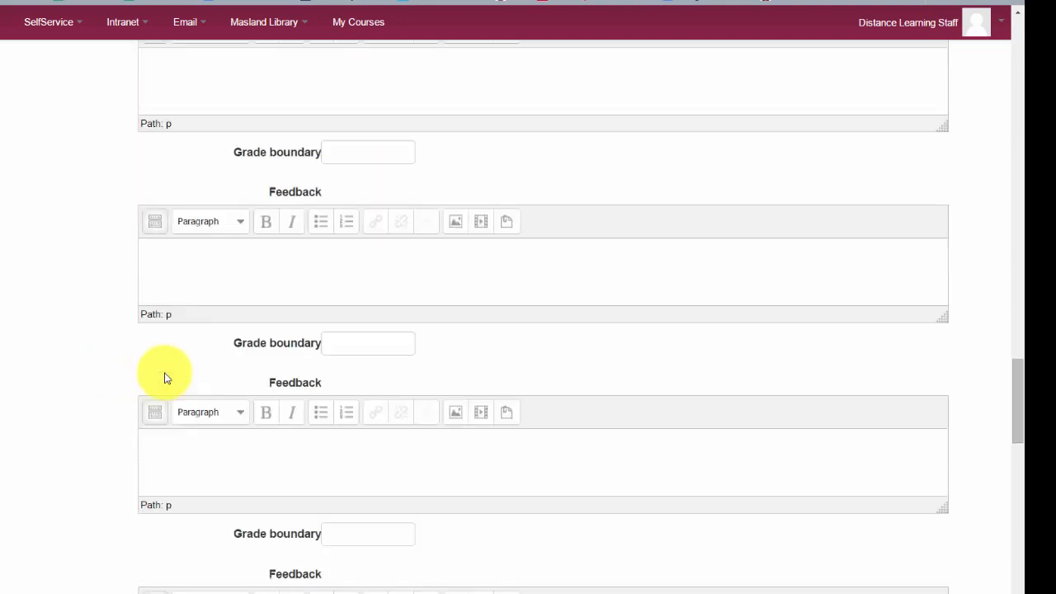
pyautogui.scroll(-5, 165, 377)
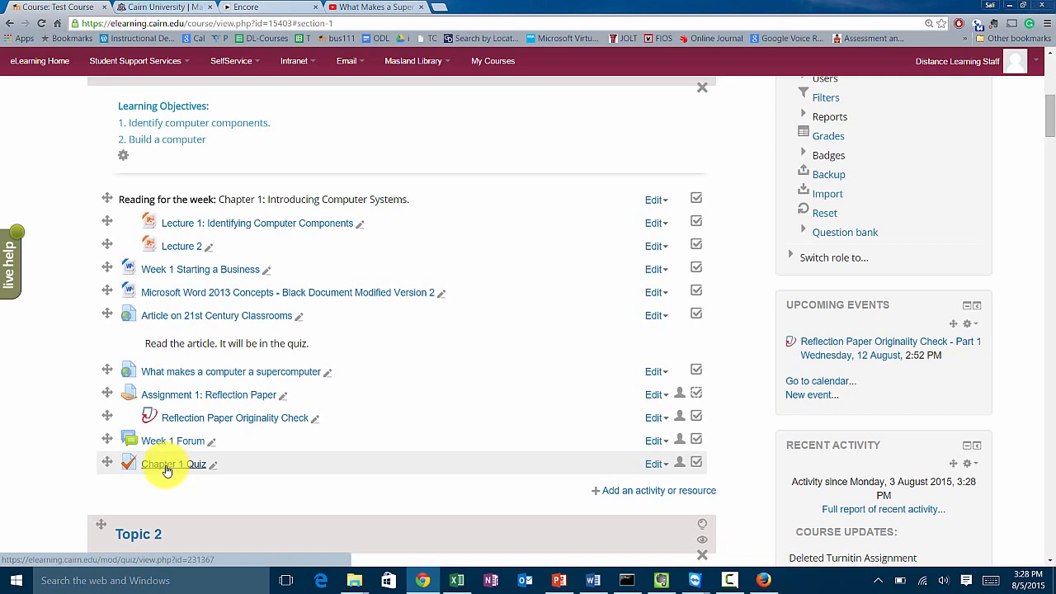
# - Open the Chapter 1 Quiz from the Week 1 section and go to its question editing page
pyautogui.click(167, 469)
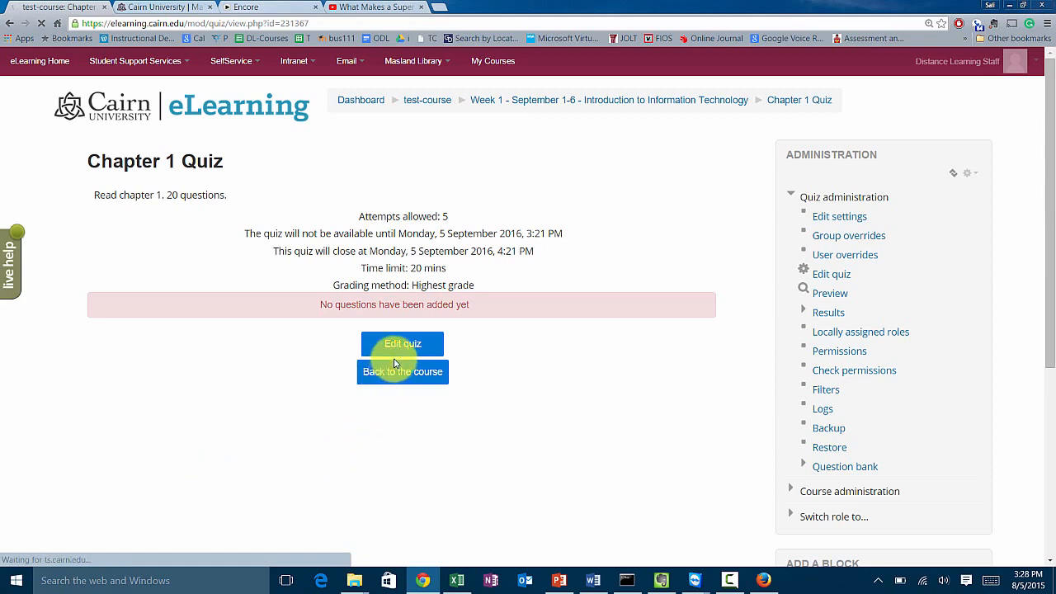
pyautogui.click(391, 340)
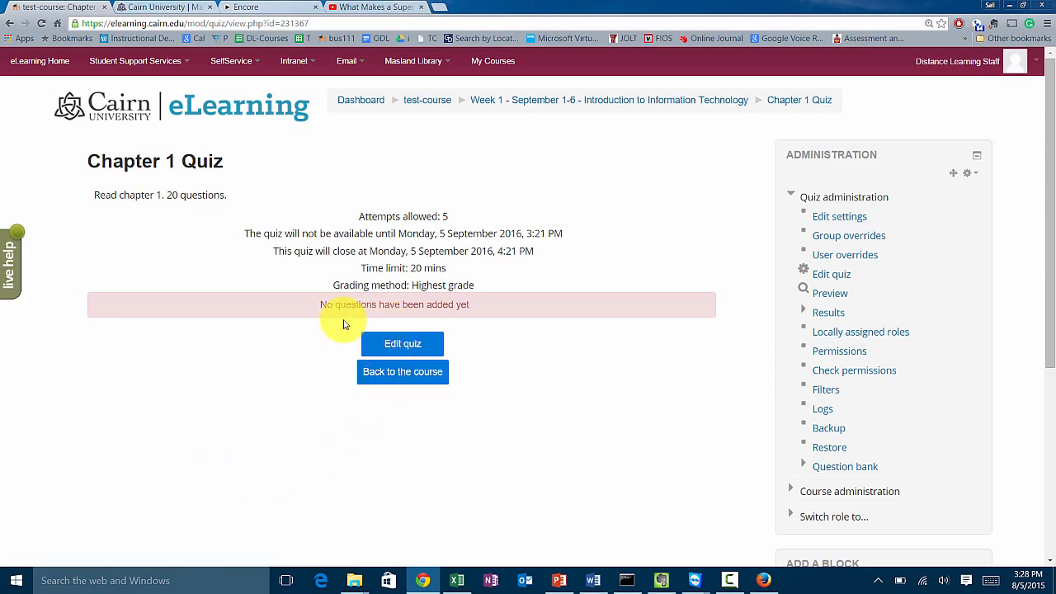
pyautogui.click(415, 352)
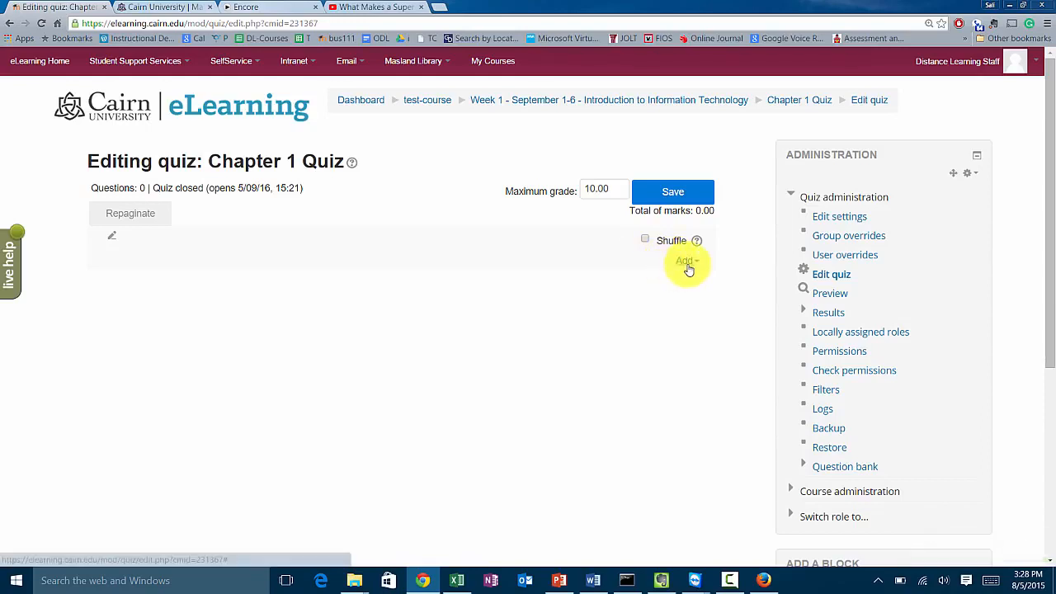
# - Add a new question of the Multiple choice type to the quiz
pyautogui.click(688, 268)
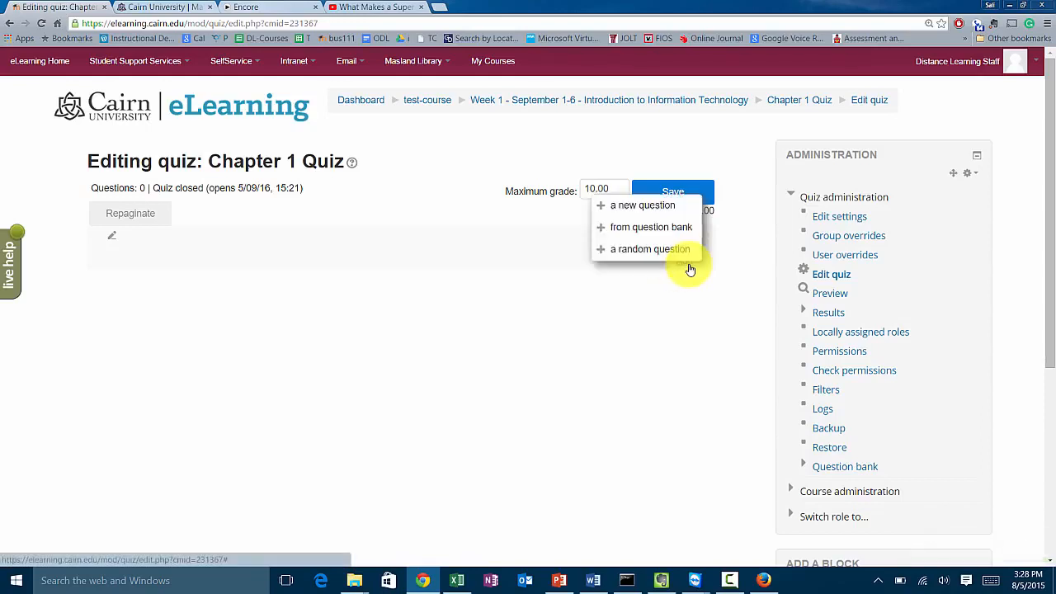
pyautogui.click(648, 207)
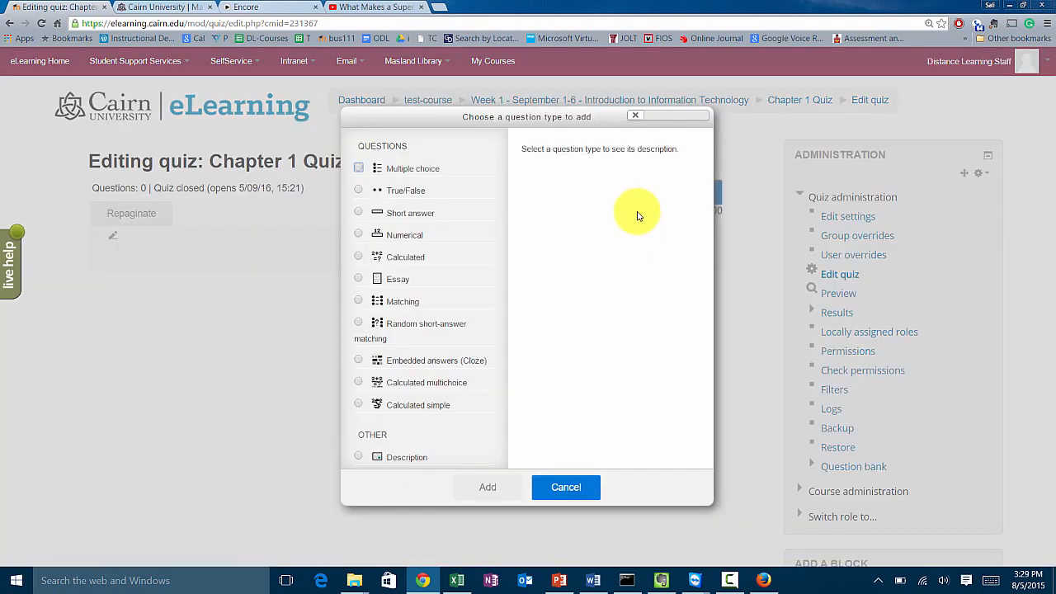
pyautogui.click(386, 170)
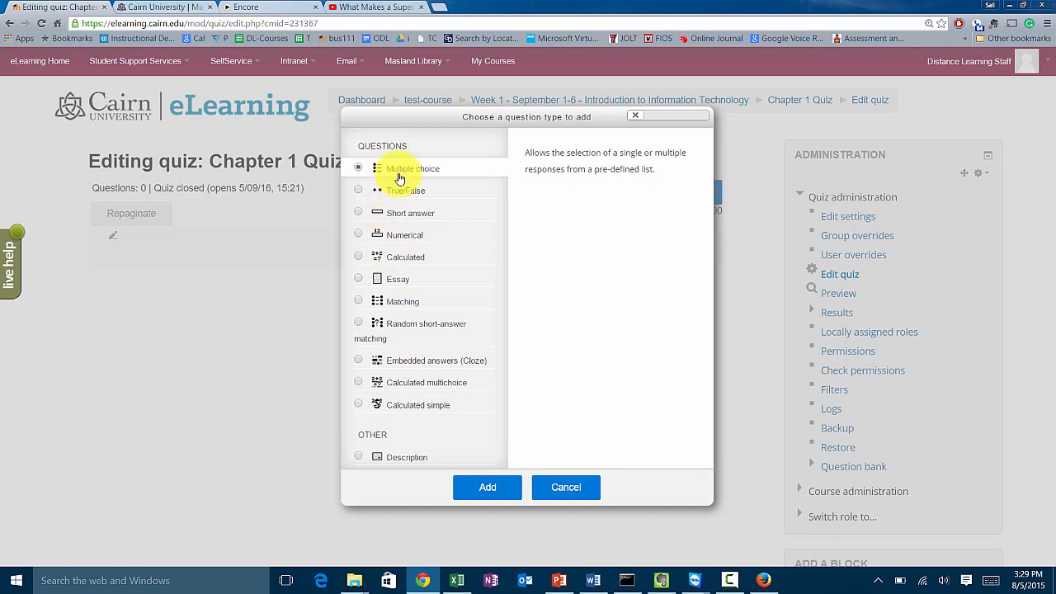
pyautogui.click(503, 491)
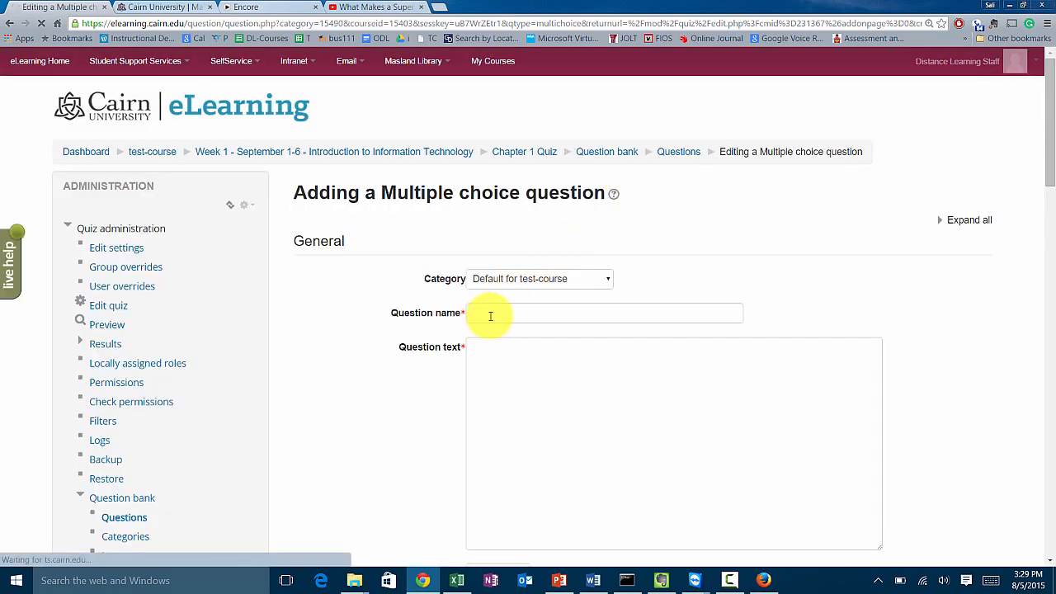
# - Name the question Q1 and give it the bold question text "Computers are electronic devices that perform the following function(s)"
pyautogui.click(490, 315)
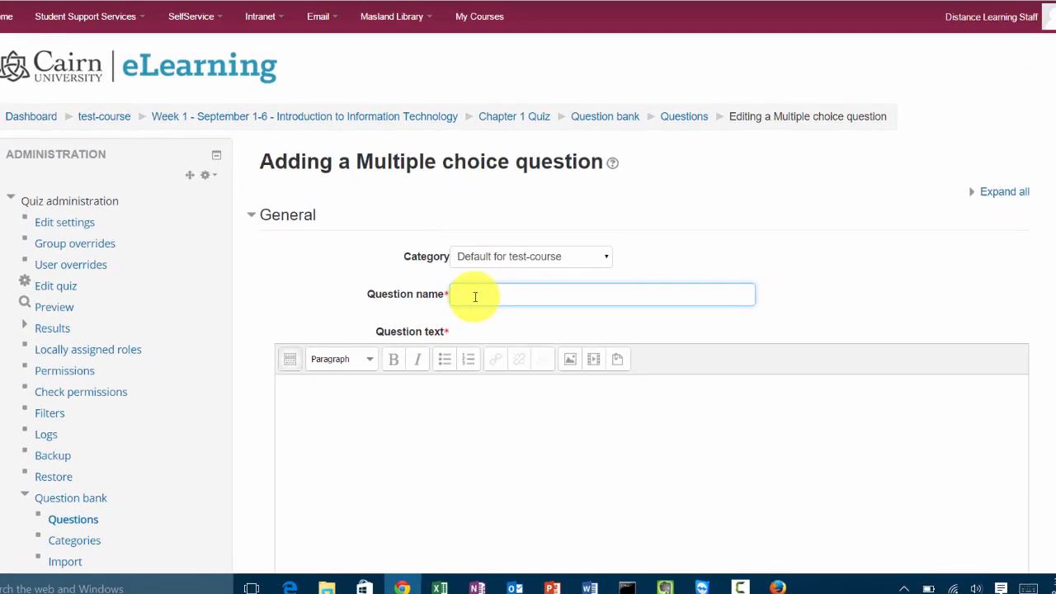
pyautogui.write('Q1')
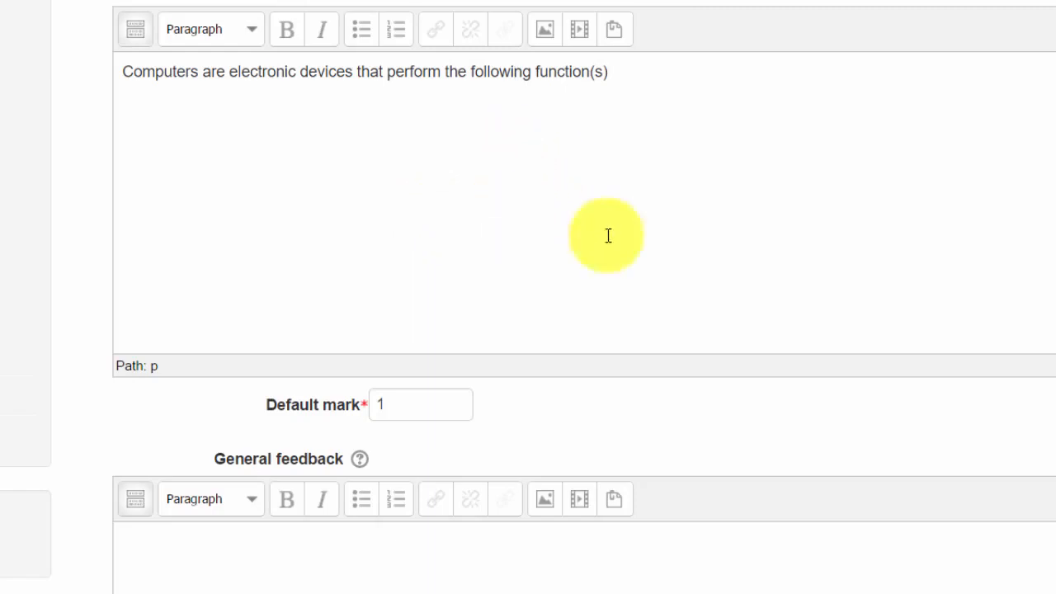
pyautogui.moveTo(633, 82); pyautogui.dragTo(52, 58)
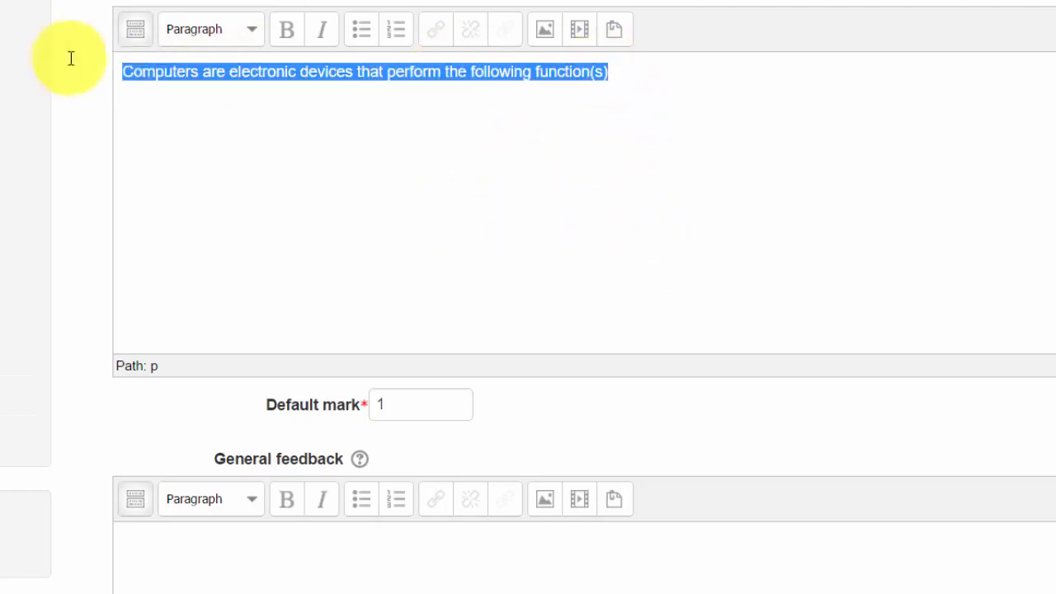
pyautogui.click(287, 35)
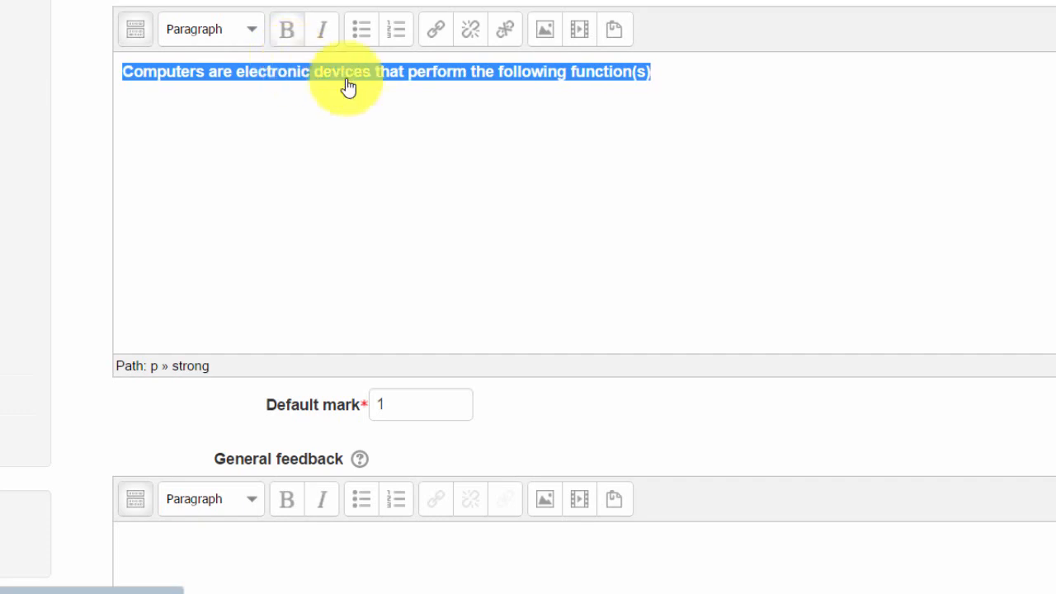
# - Enter "Input" as the answer text of Choice 1
pyautogui.scroll(-1, 477, 223)
pyautogui.scroll(-4, 476, 238)
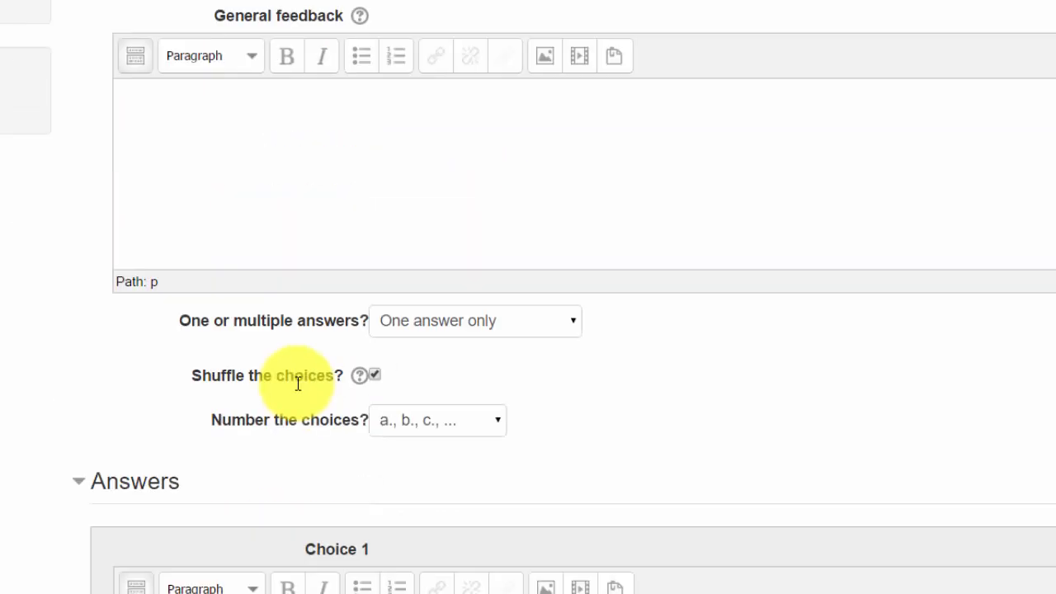
pyautogui.click(260, 177)
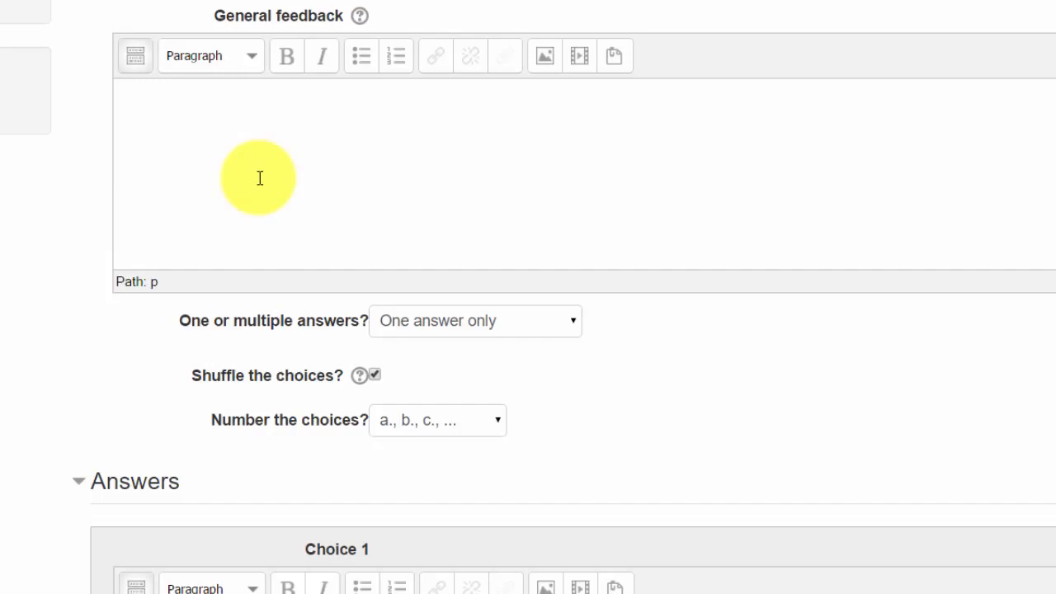
pyautogui.scroll(-3, 363, 198)
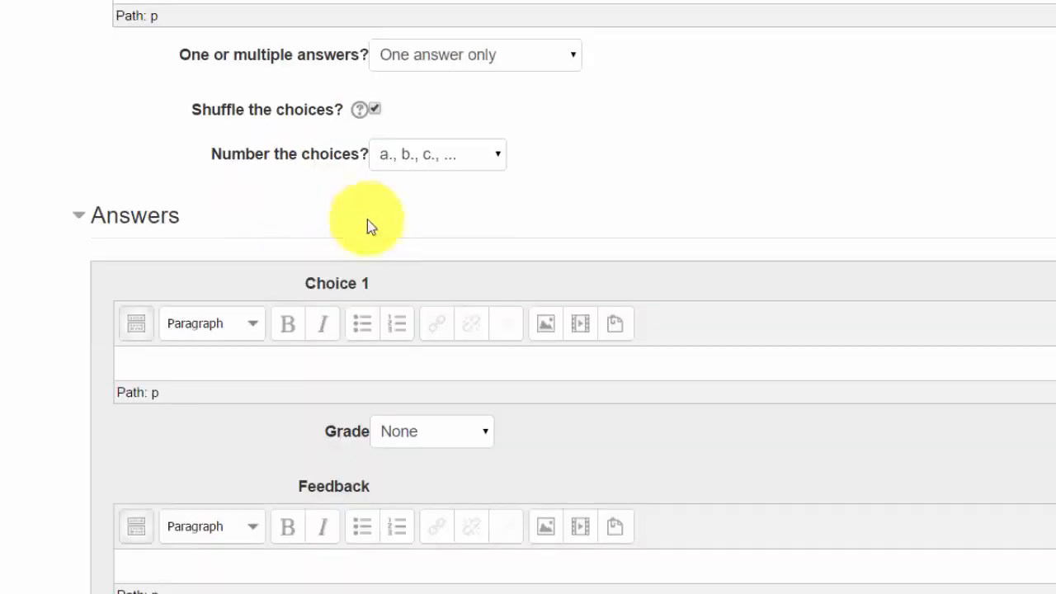
pyautogui.click(212, 366)
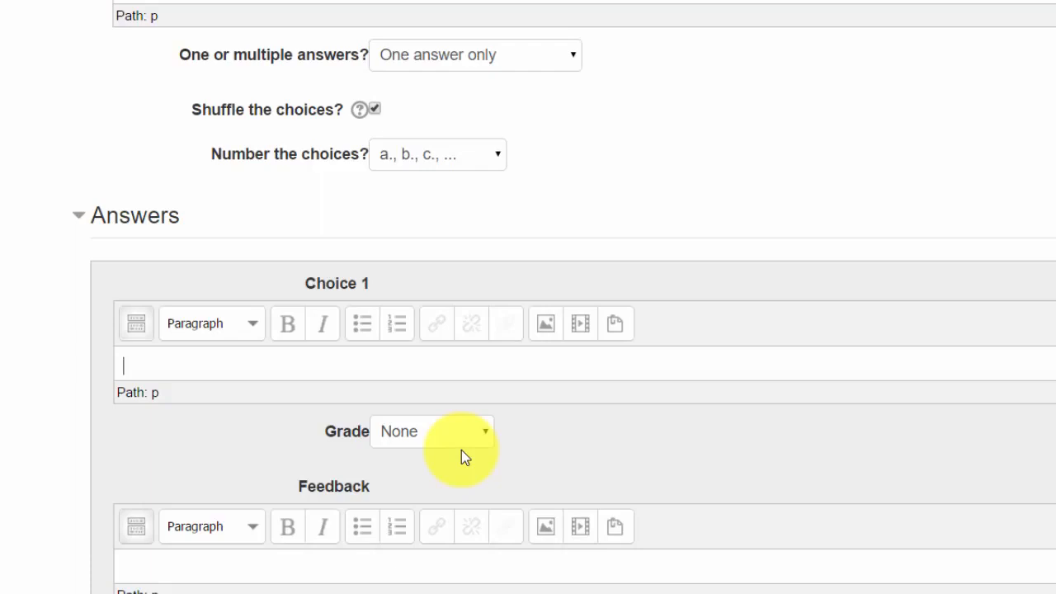
pyautogui.write('Input')
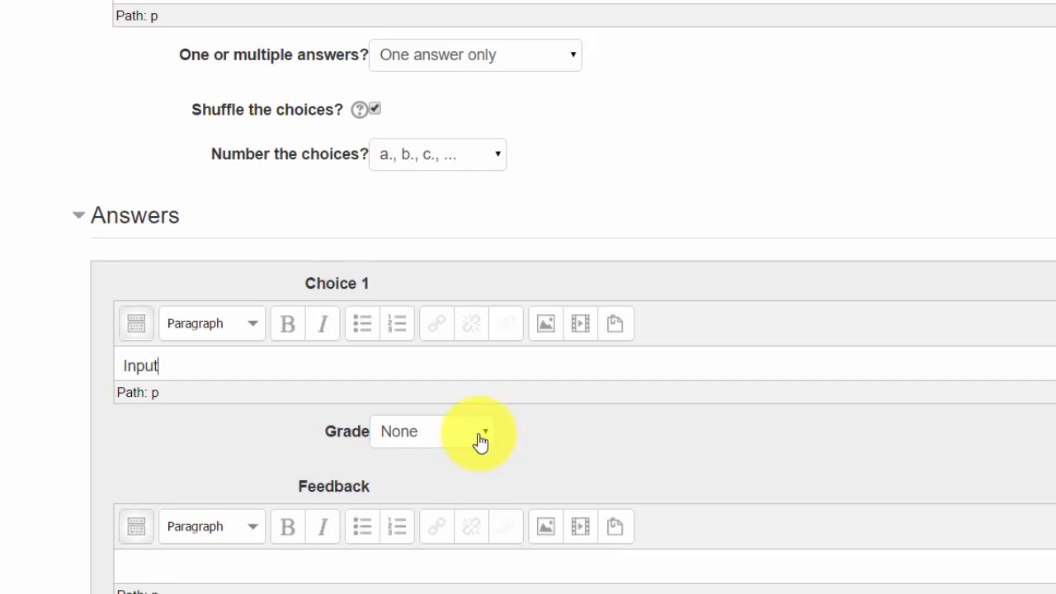
# - Enter "Output" as the answer text of Choice 2
pyautogui.scroll(-2, 506, 429)
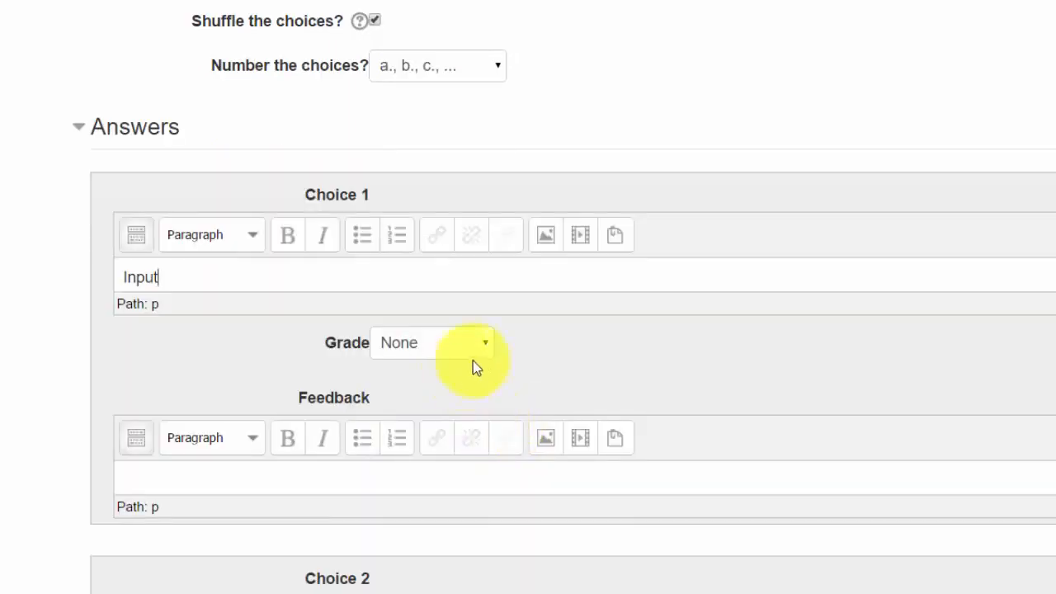
pyautogui.scroll(-2, 462, 365)
pyautogui.scroll(-2, 297, 405)
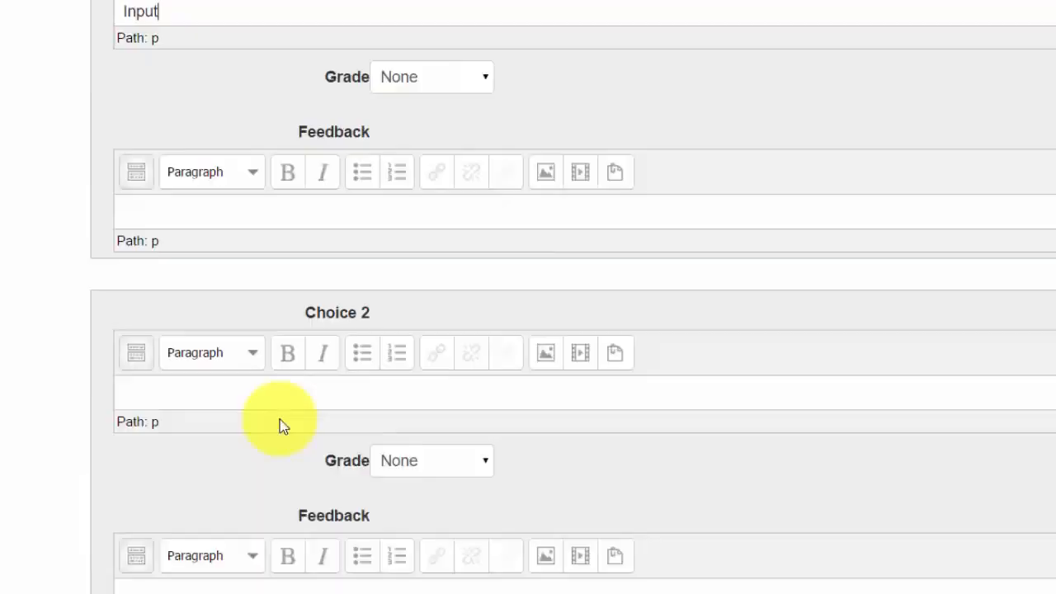
pyautogui.click(210, 303)
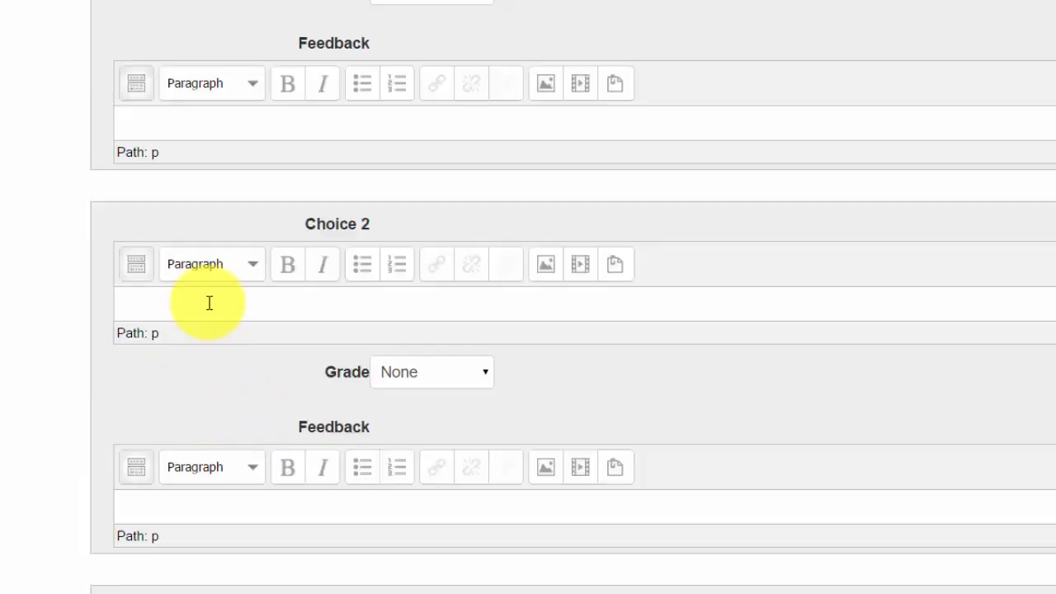
pyautogui.write('Output')
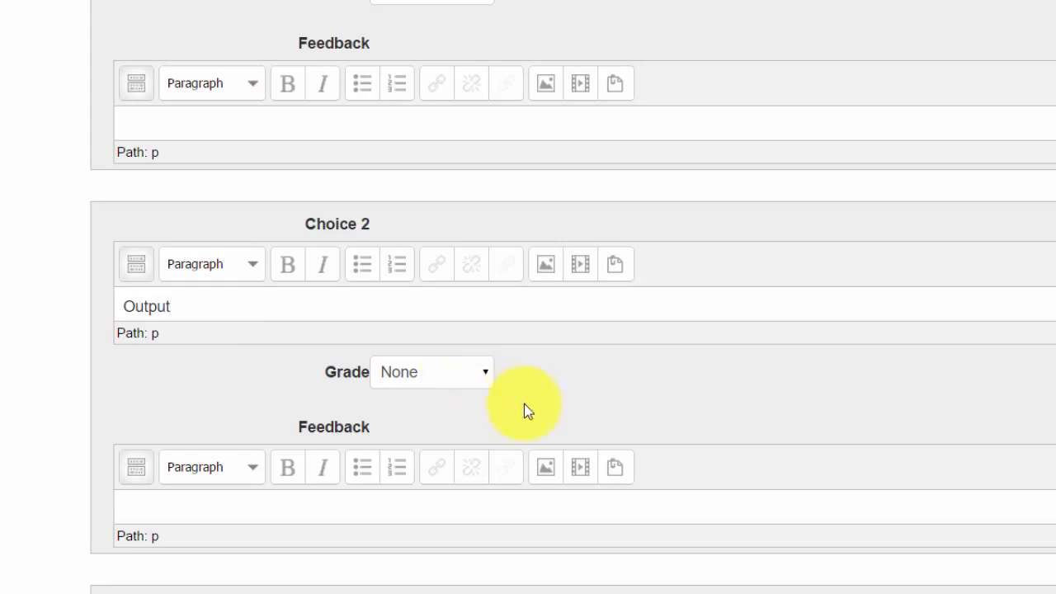
# - Enter "Storage" as the answer text of Choice 3
pyautogui.scroll(-1, 289, 418)
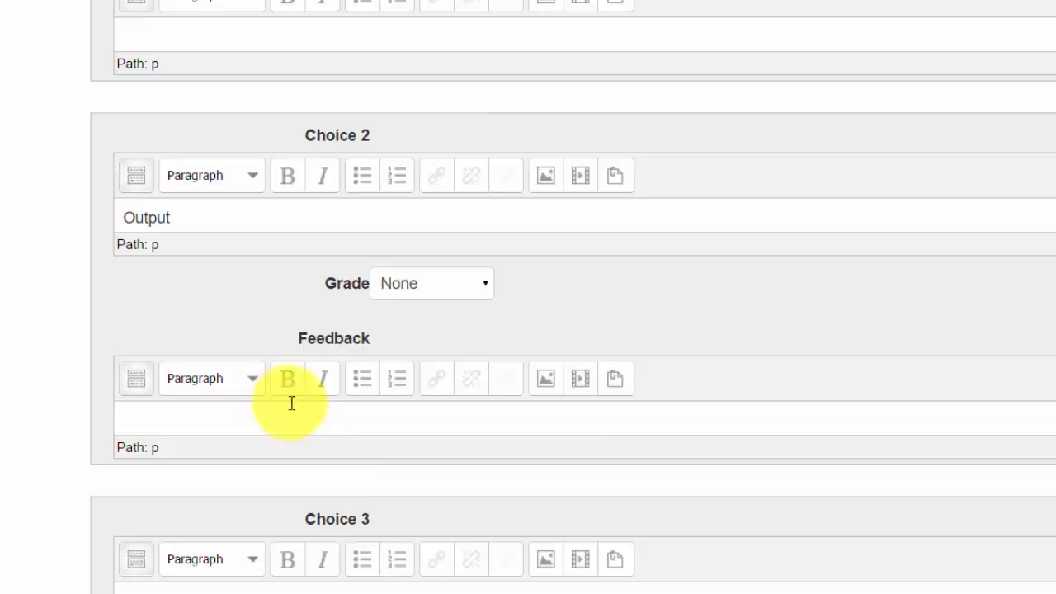
pyautogui.scroll(-2, 290, 406)
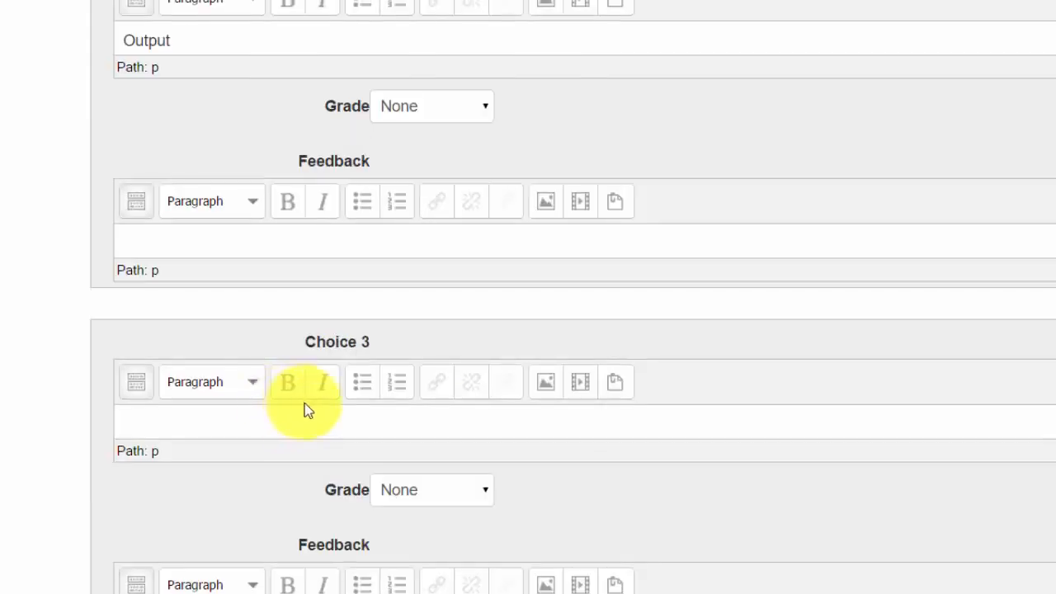
pyautogui.scroll(-1, 305, 404)
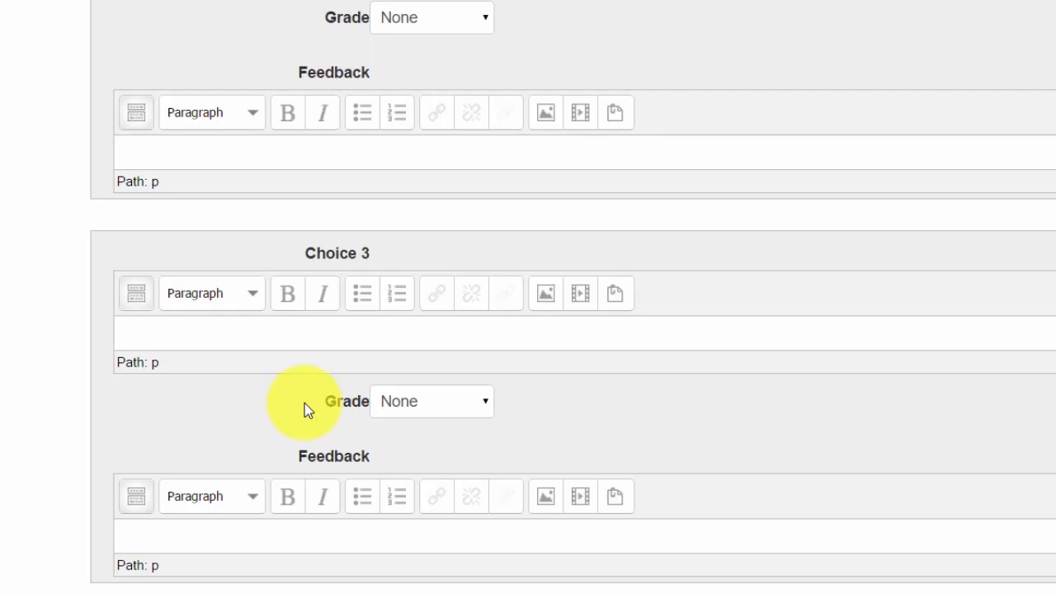
pyautogui.click(209, 333)
pyautogui.write('Storage')
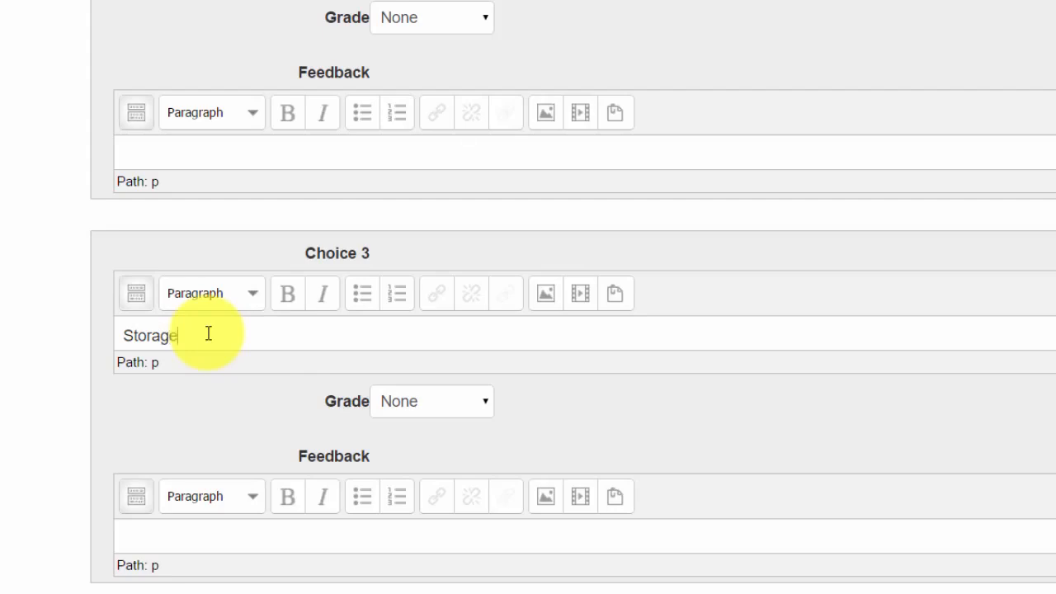
# - Enter "Processing" as the answer text of Choice 4
pyautogui.scroll(-1, 259, 395)
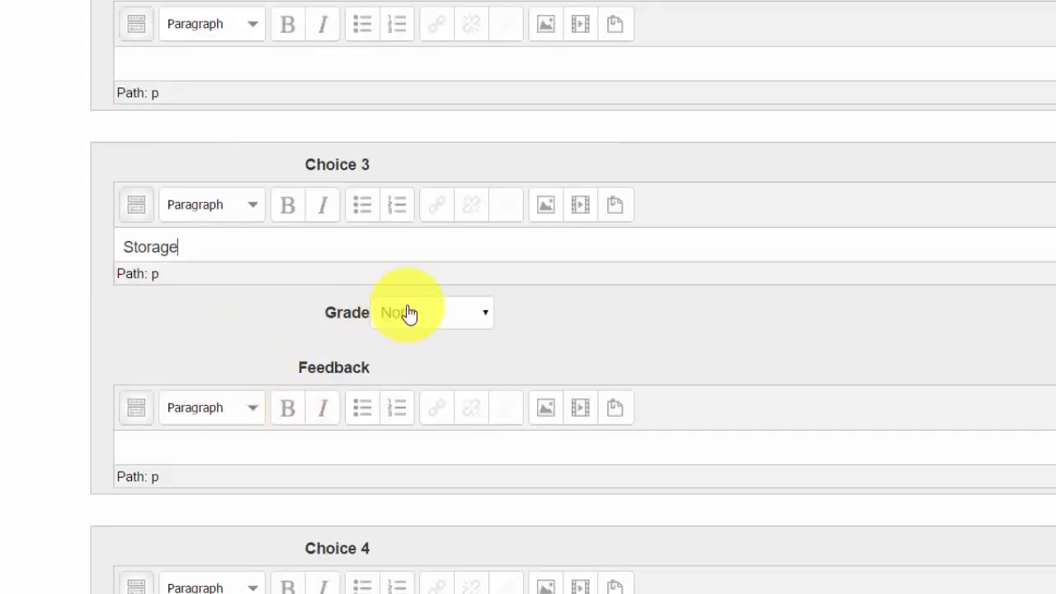
pyautogui.scroll(-1, 402, 314)
pyautogui.scroll(-1, 453, 241)
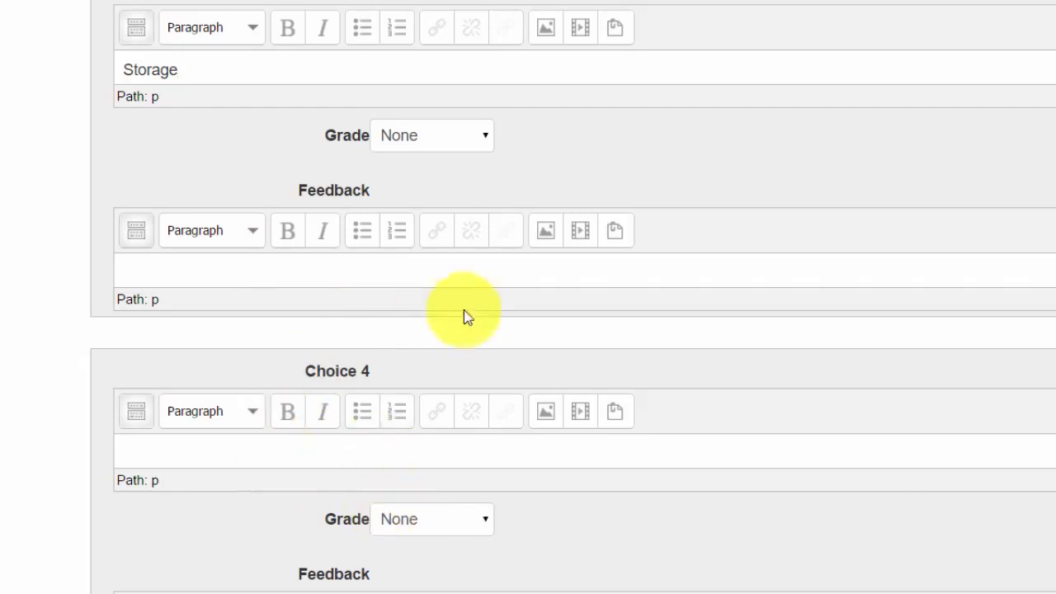
pyautogui.click(205, 460)
pyautogui.write('Processing')
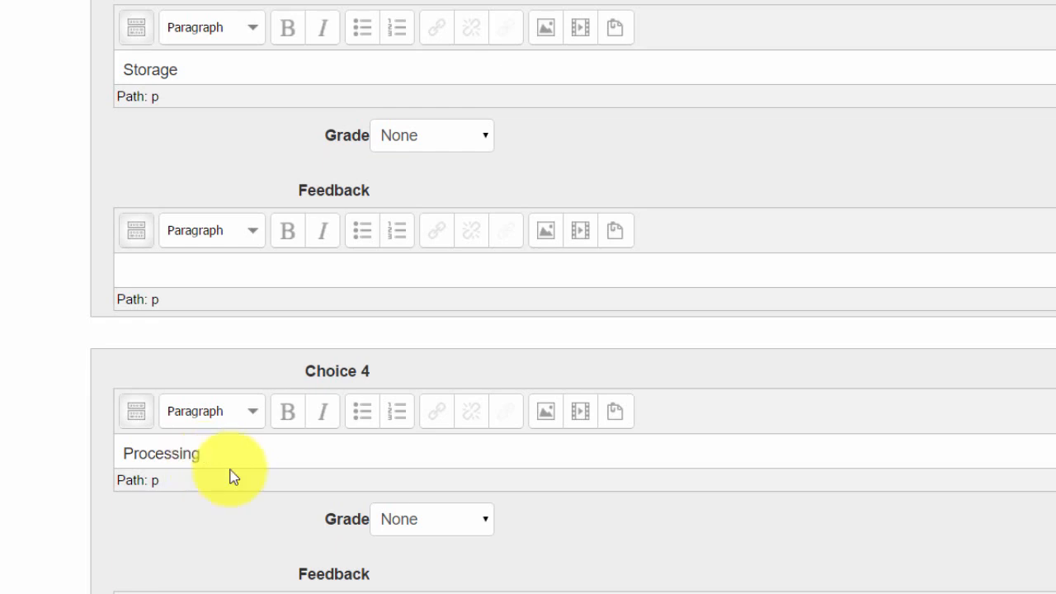
pyautogui.scroll(-2, 231, 477)
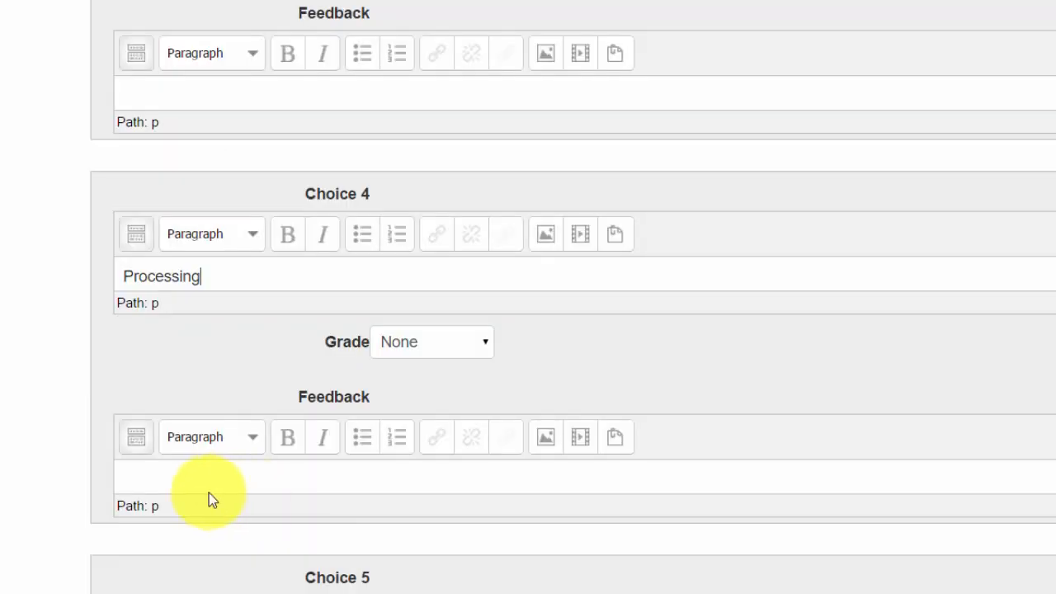
pyautogui.scroll(-1, 271, 497)
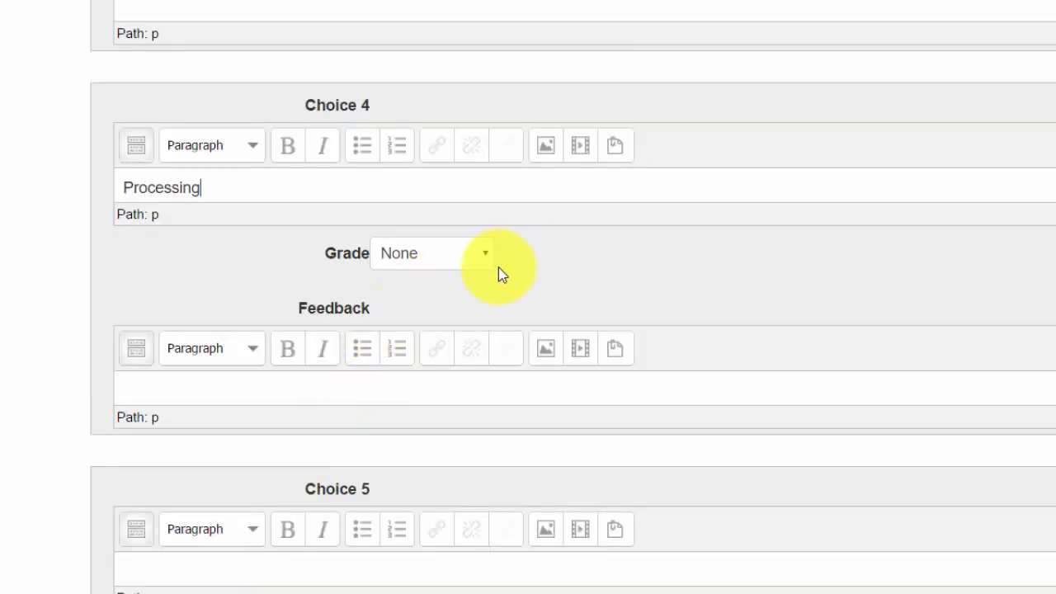
# - Enter "All of the above (or all listed option)" as the answer text of Choice 5 and set its grade to 100%
pyautogui.scroll(-2, 500, 274)
pyautogui.click(194, 396)
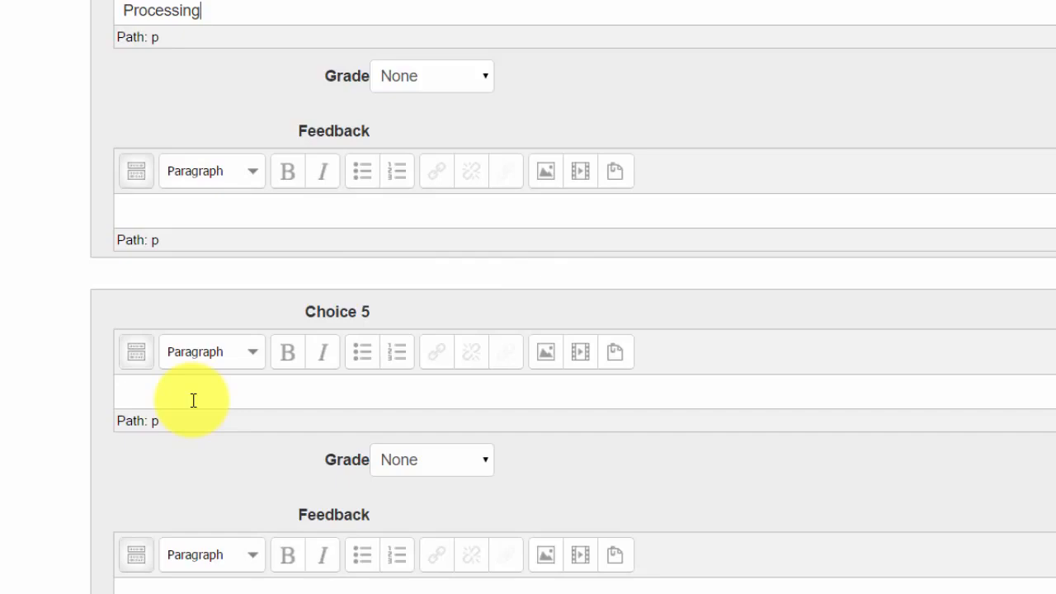
pyautogui.write('All of the above (or all listed option')
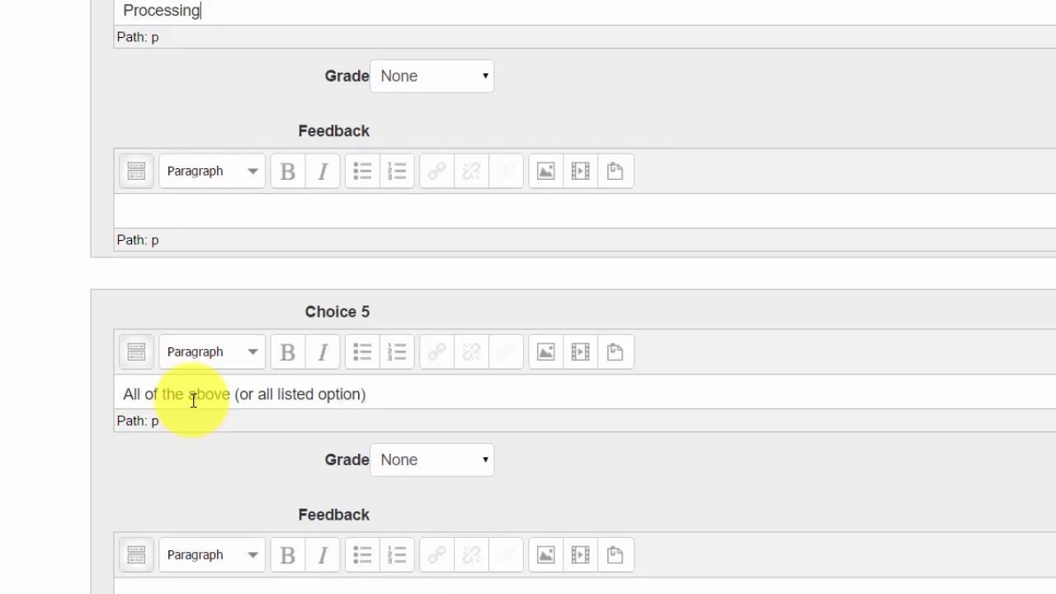
pyautogui.click(418, 471)
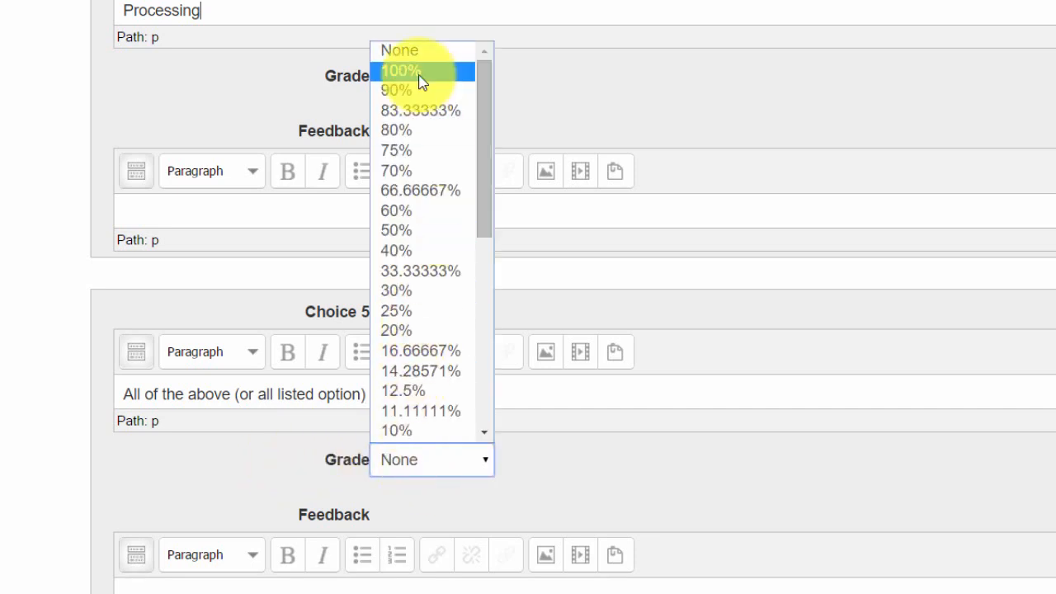
pyautogui.click(412, 76)
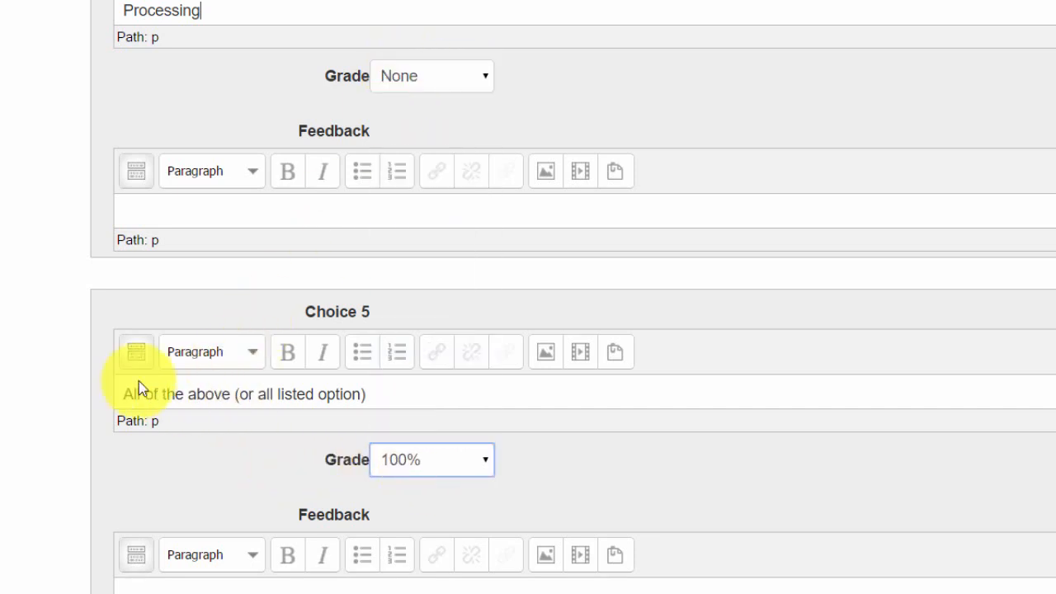
# - Save the completed multiple choice question to the quiz
pyautogui.click(183, 394)
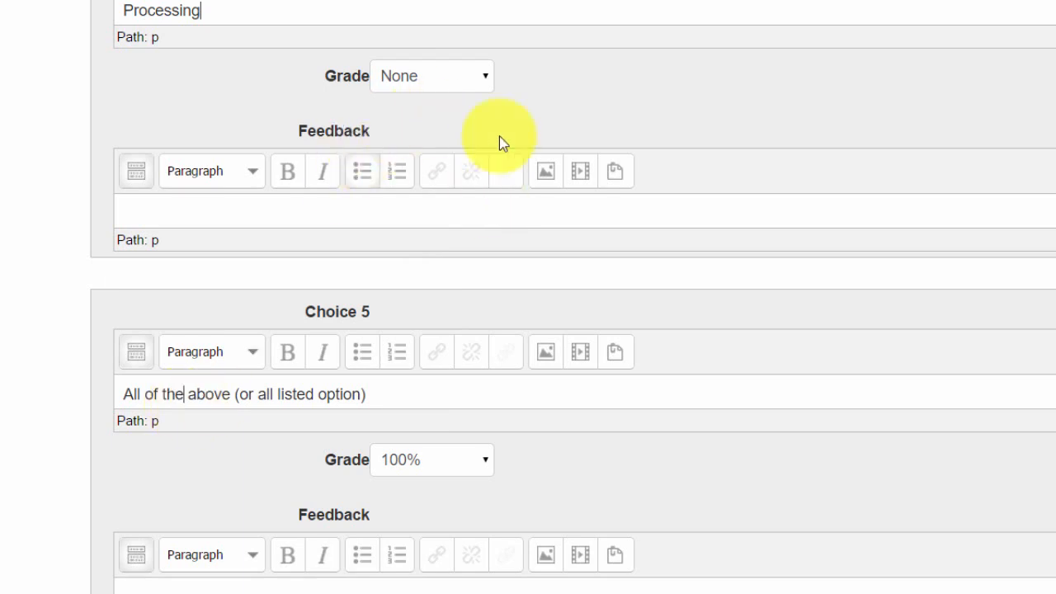
pyautogui.scroll(2, 518, 215)
pyautogui.scroll(-5, 560, 216)
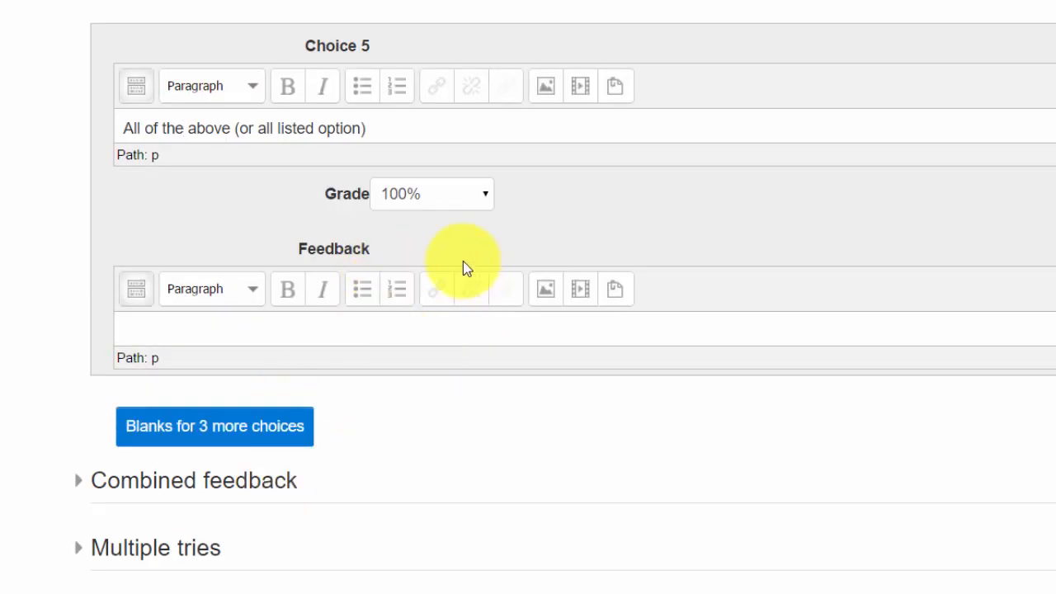
pyautogui.scroll(-5, 462, 297)
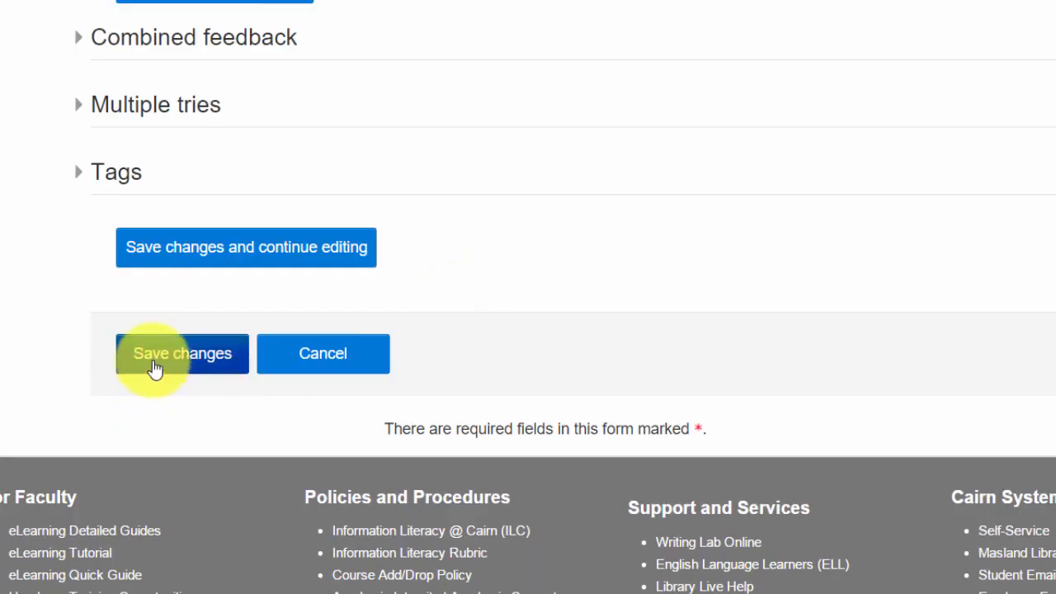
pyautogui.click(154, 369)
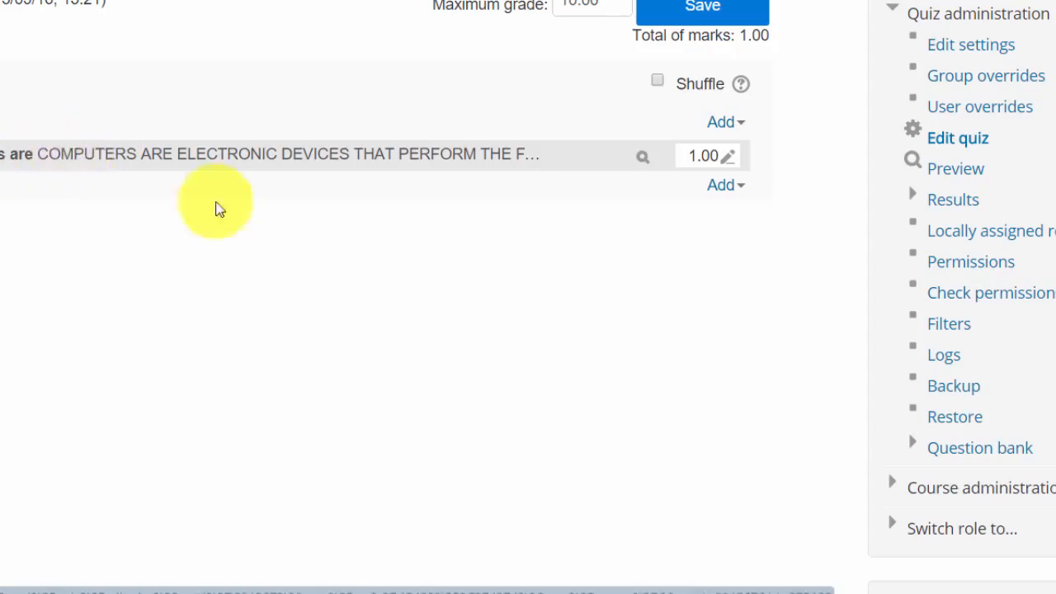
# - Add a new True/False question after the multiple choice question in the quiz
pyautogui.click(733, 187)
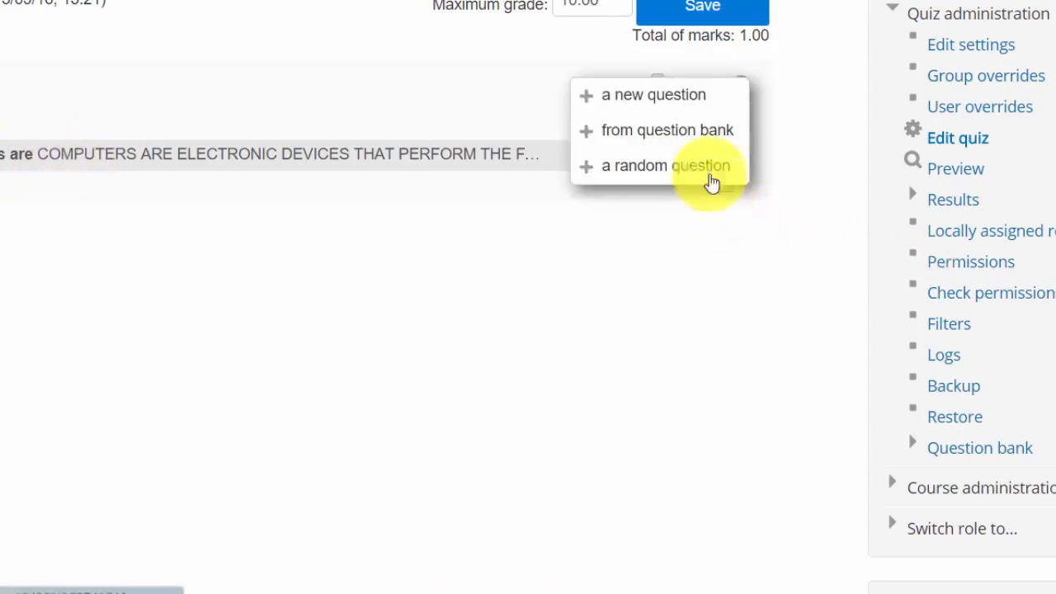
pyautogui.click(677, 99)
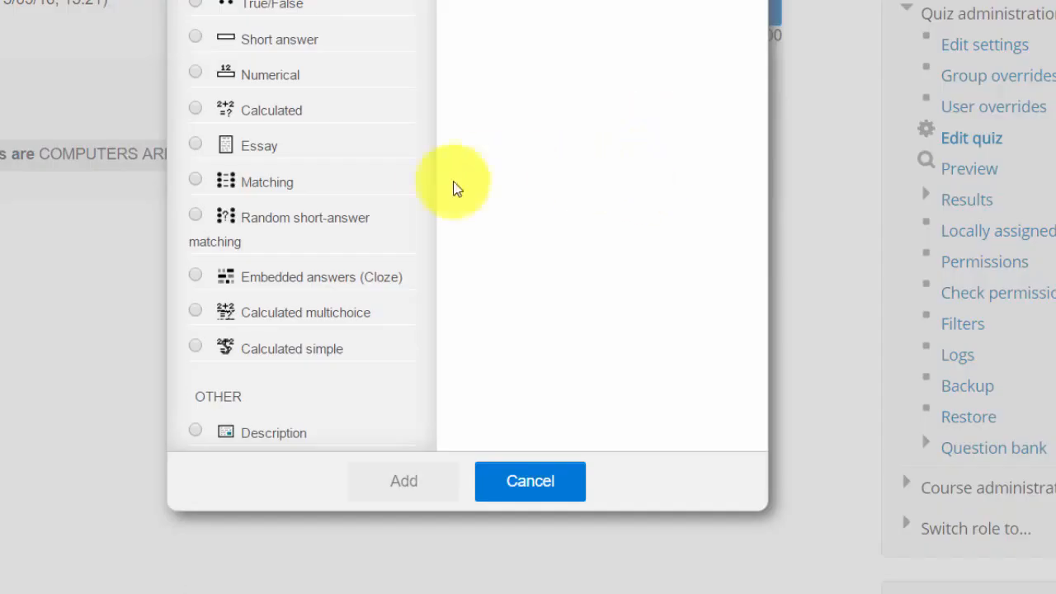
pyautogui.click(208, 13)
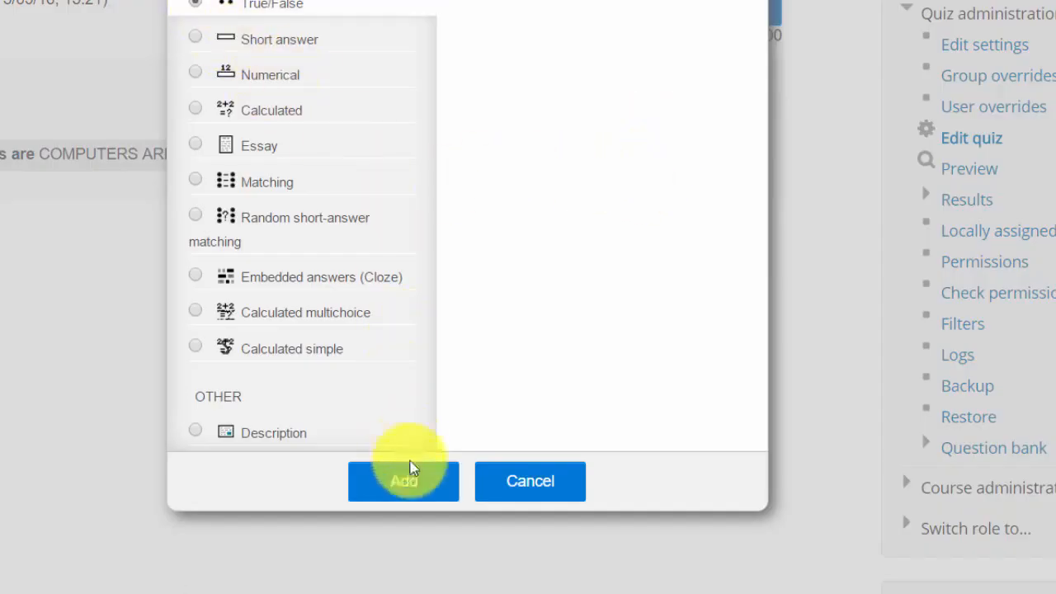
pyautogui.click(405, 483)
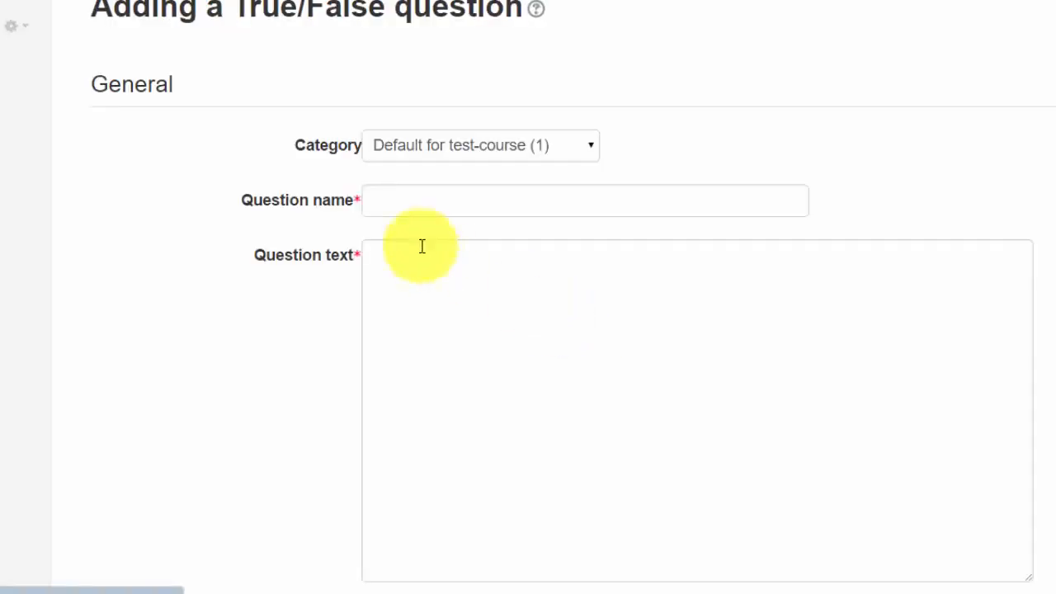
# - Name the question "Computers are electronic devices that accept input and output." and enter the text "Computers are electronic devices that accept input and produce output."
pyautogui.click(471, 208)
pyautogui.write('Computers accept input and output')
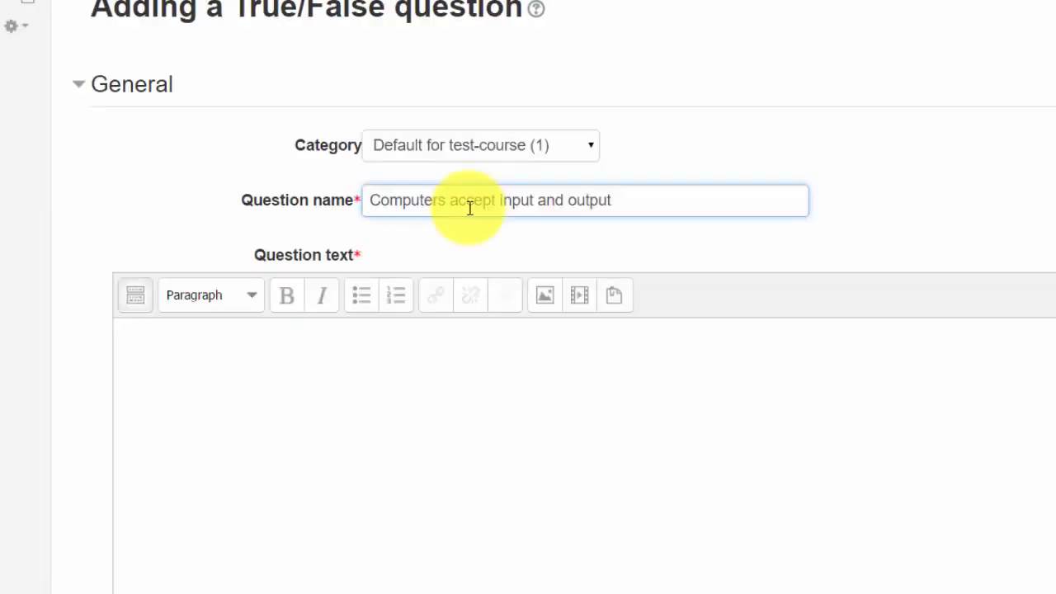
pyautogui.moveTo(619, 203); pyautogui.dragTo(283, 201)
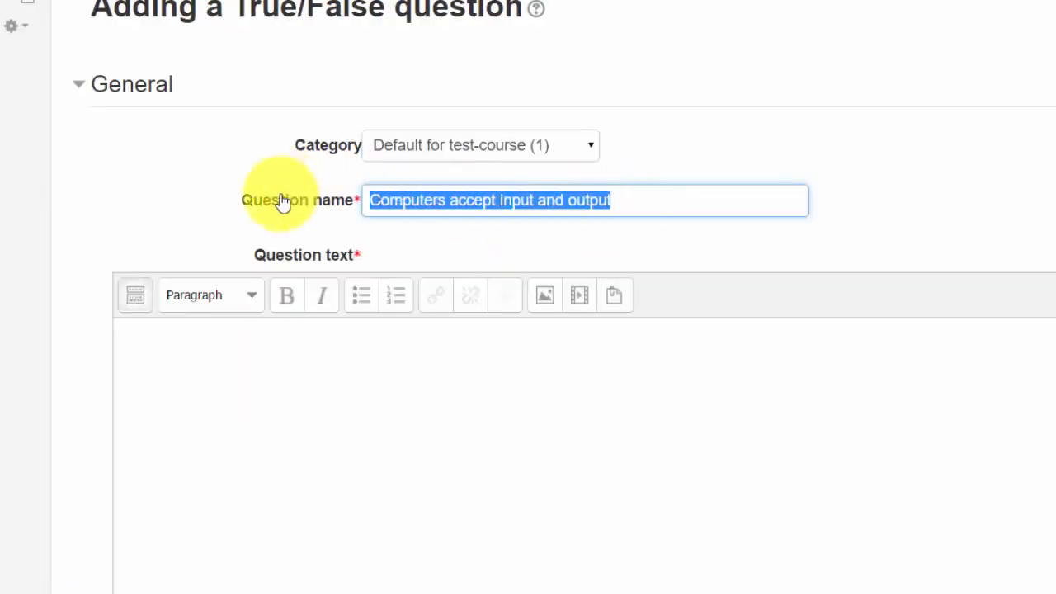
pyautogui.click(506, 427)
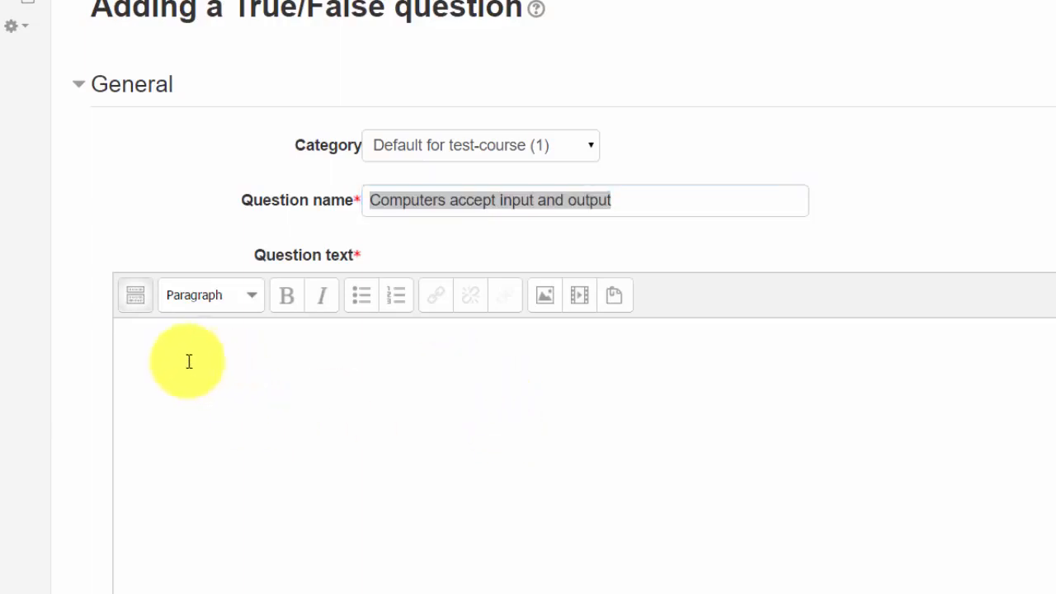
pyautogui.scroll(-3, 171, 360)
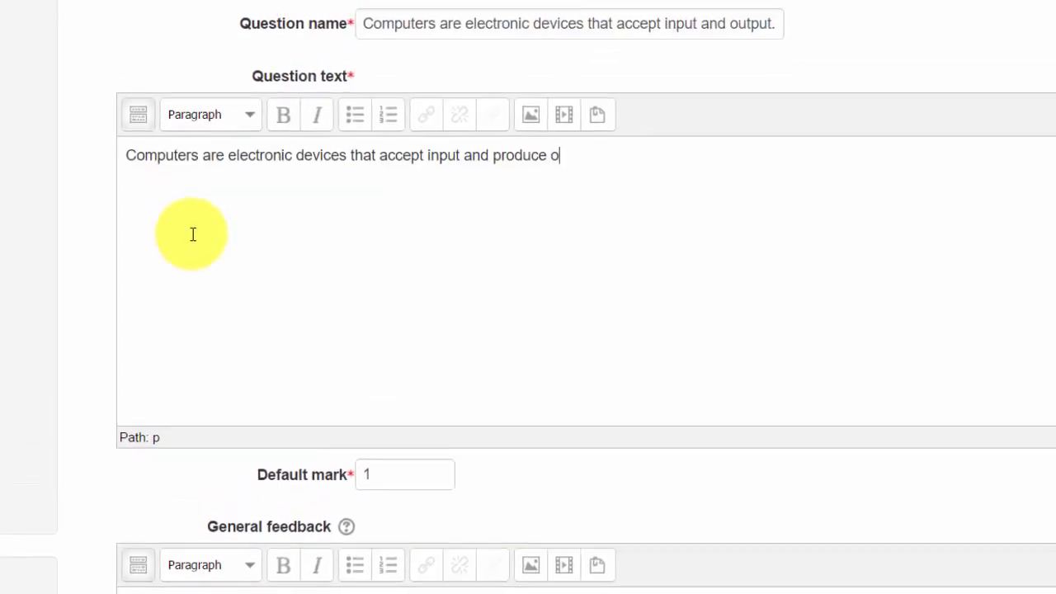
pyautogui.write('utpu')
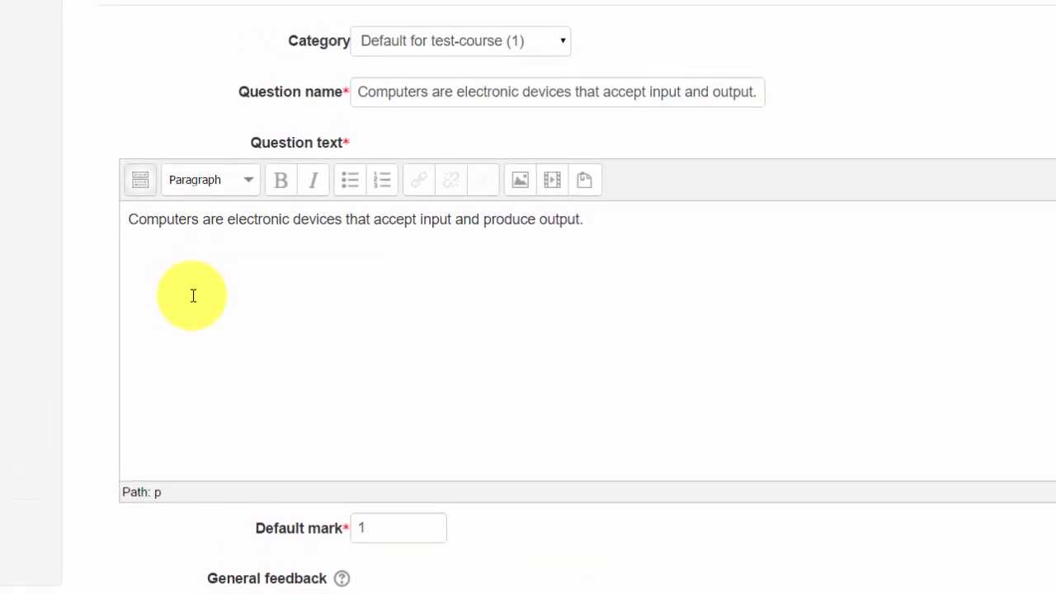
pyautogui.write('t.')
# - Review the True/False question's default mark, general feedback, correct answer and the feedback fields for the True and False responses
pyautogui.scroll(-2, 242, 514)
pyautogui.click(246, 528)
pyautogui.scroll(-2, 250, 542)
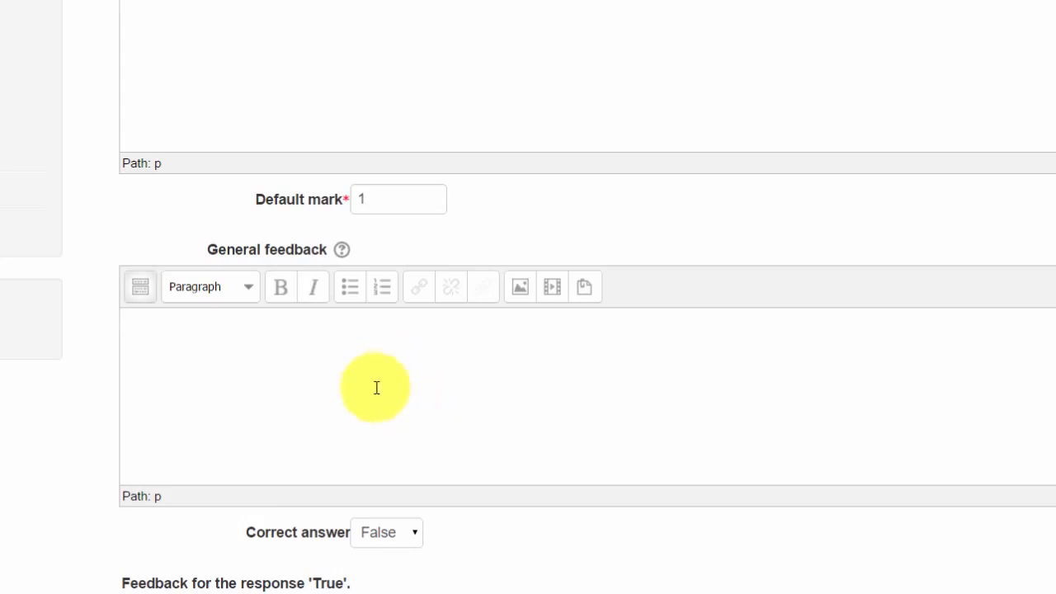
pyautogui.scroll(-2, 376, 388)
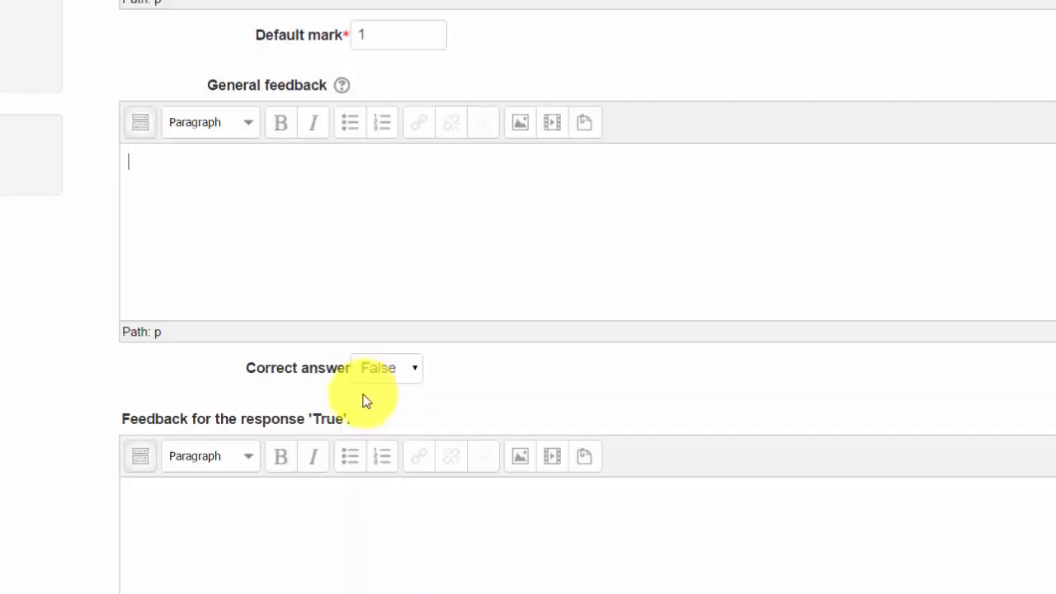
pyautogui.click(206, 549)
pyautogui.scroll(-4, 236, 539)
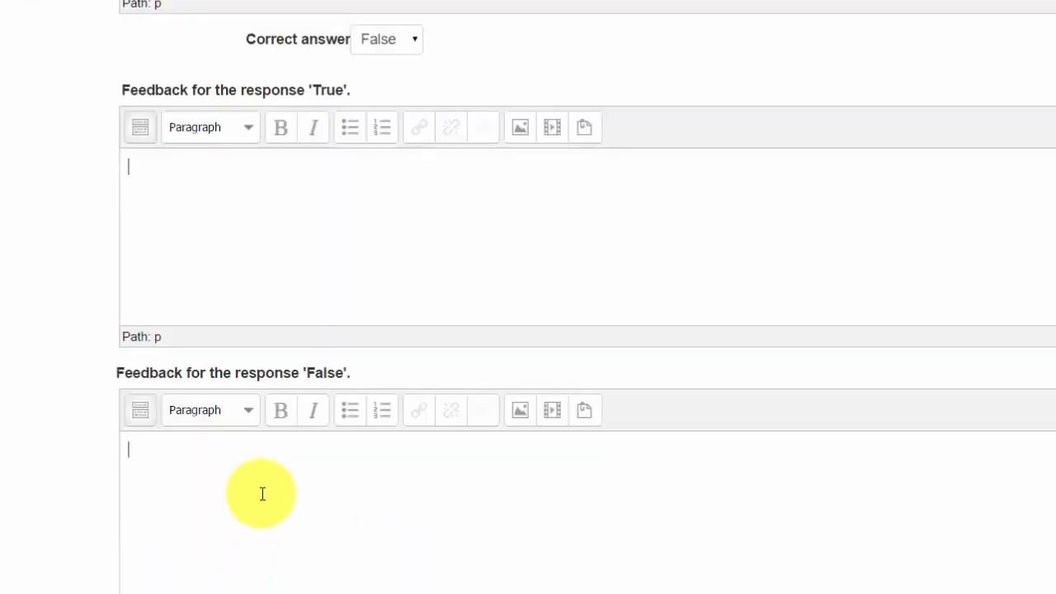
pyautogui.click(265, 500)
pyautogui.scroll(-3, 265, 500)
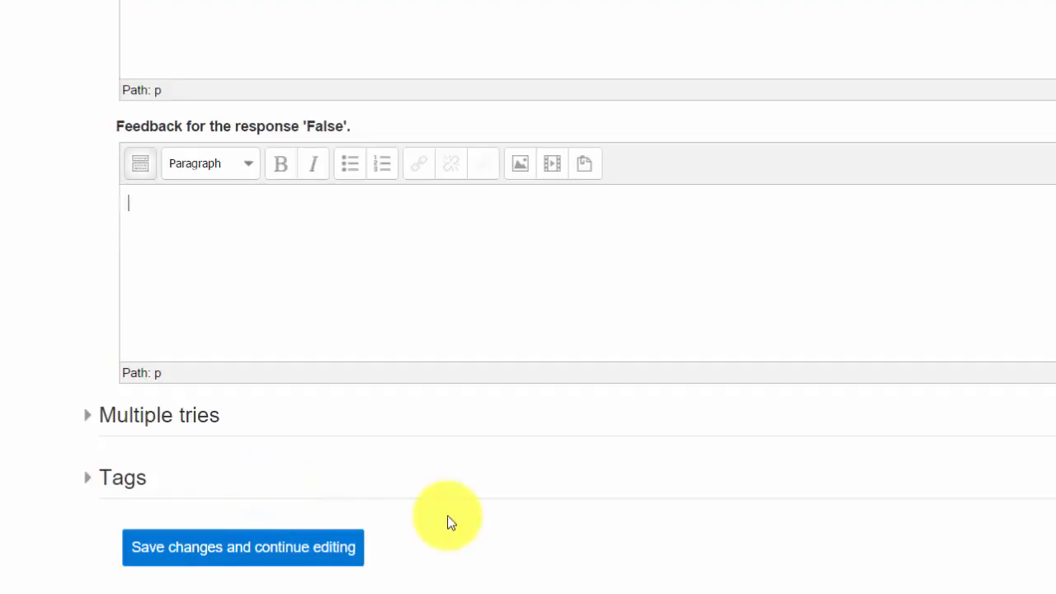
pyautogui.scroll(3, 429, 519)
pyautogui.scroll(3, 412, 513)
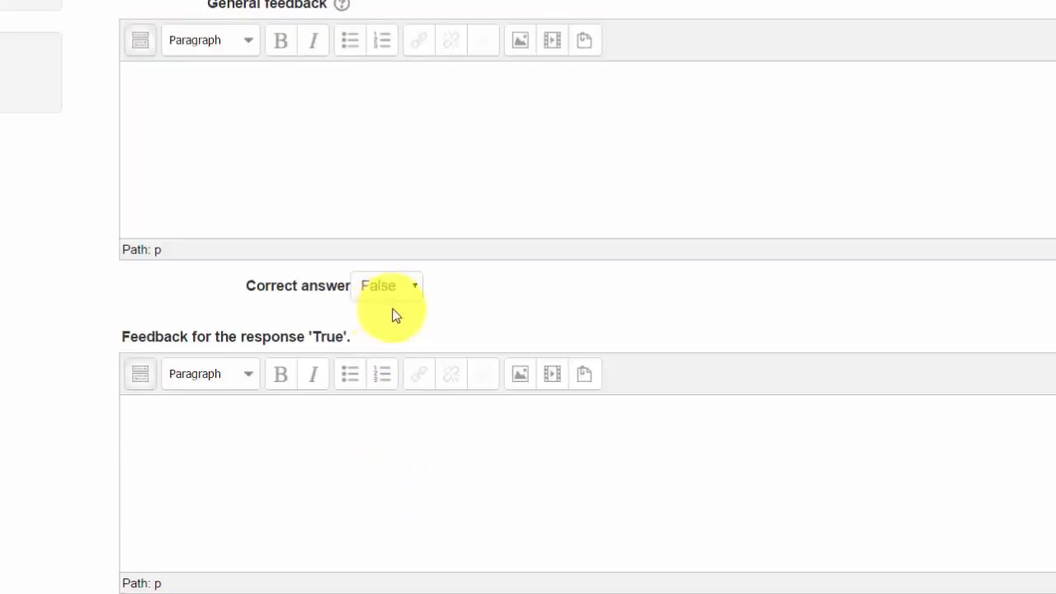
pyautogui.scroll(4, 431, 354)
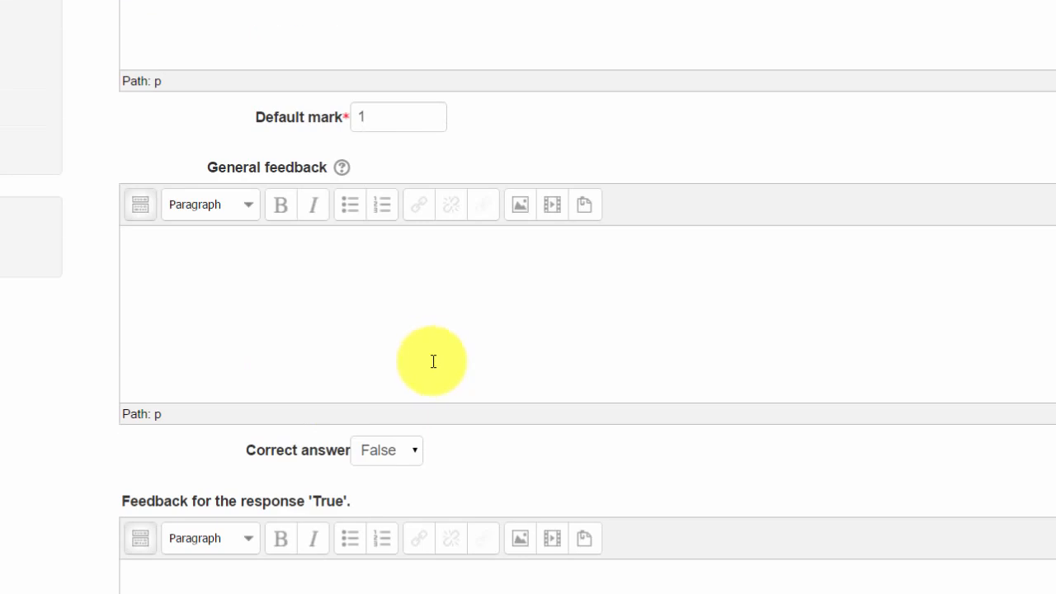
pyautogui.scroll(4, 381, 430)
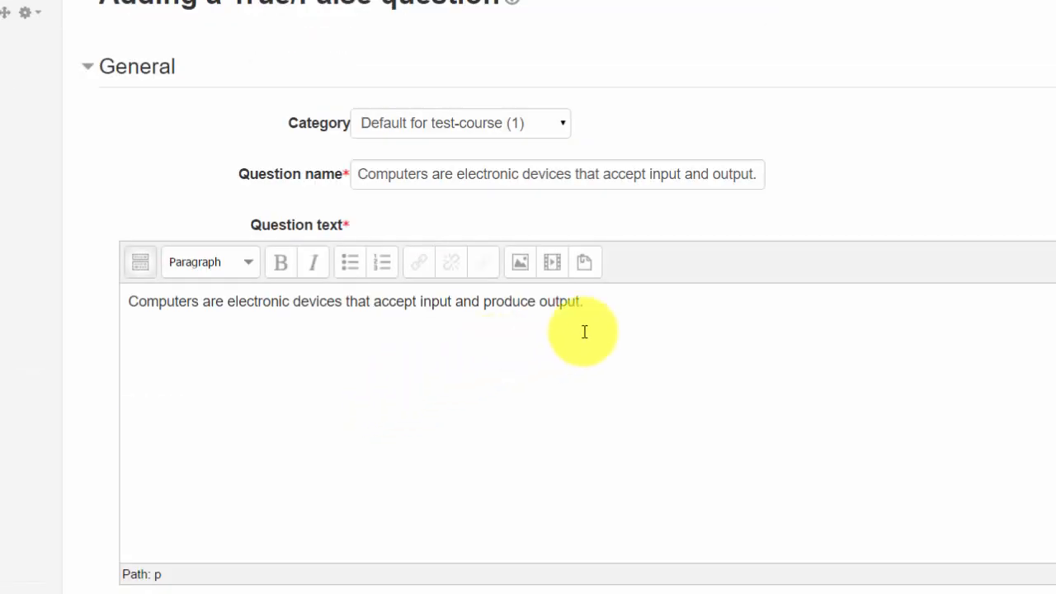
# - Set the correct answer of the True/False question to True
pyautogui.moveTo(585, 302); pyautogui.dragTo(71, 288)
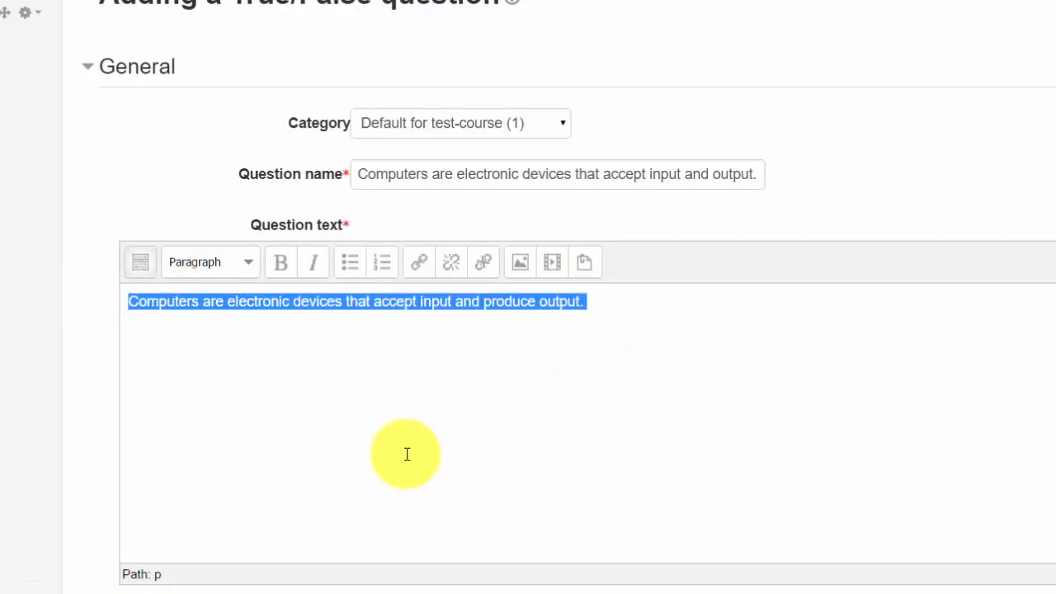
pyautogui.scroll(-3, 405, 455)
pyautogui.scroll(-3, 396, 478)
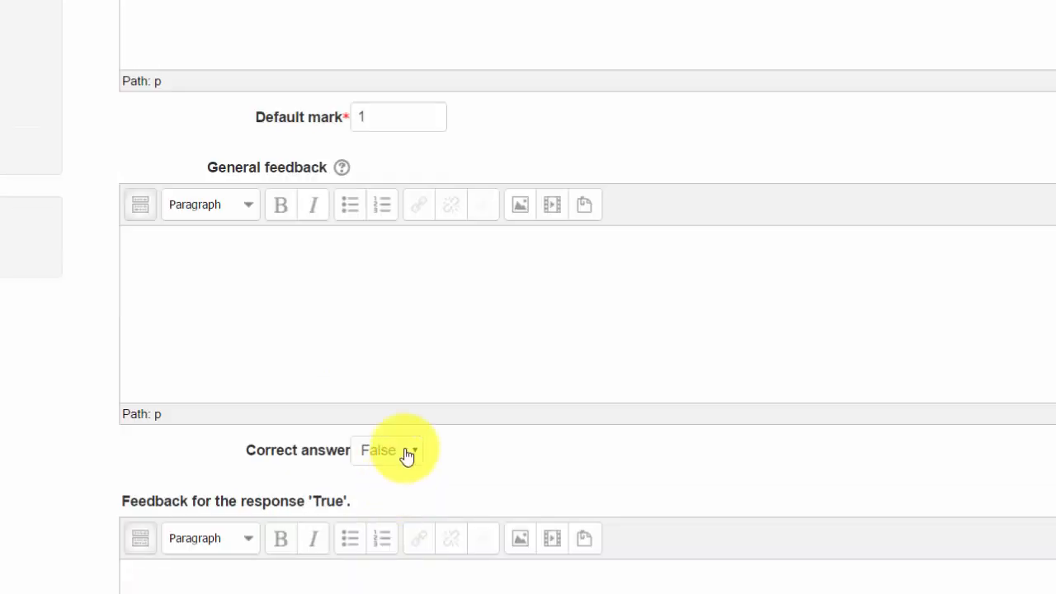
pyautogui.click(396, 449)
pyautogui.click(399, 496)
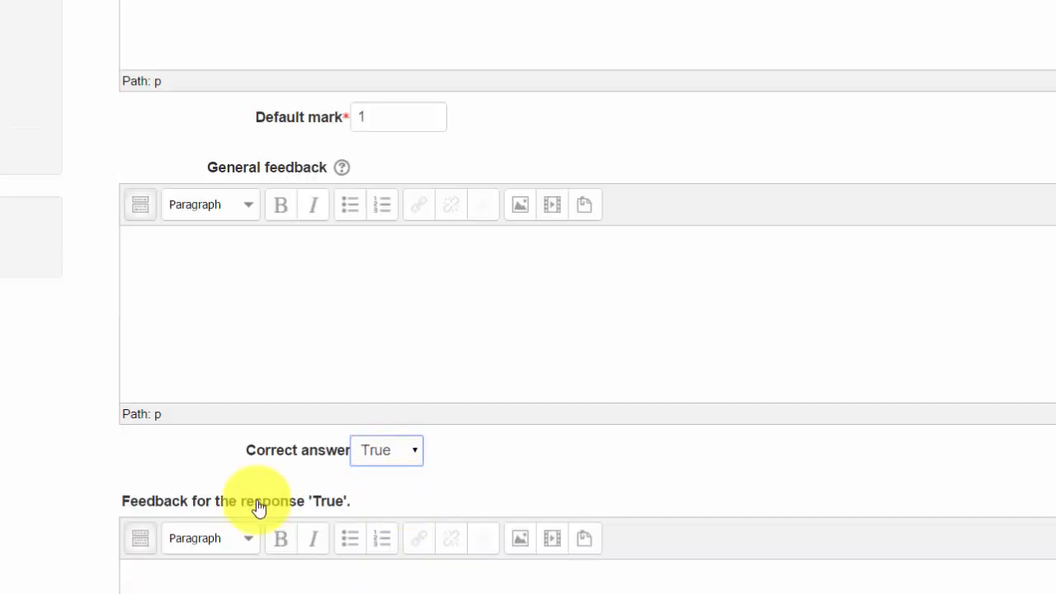
# - Save the True/False question to the quiz, leaving its response feedback empty
pyautogui.scroll(-4, 204, 521)
pyautogui.click(195, 537)
pyautogui.scroll(-5, 196, 537)
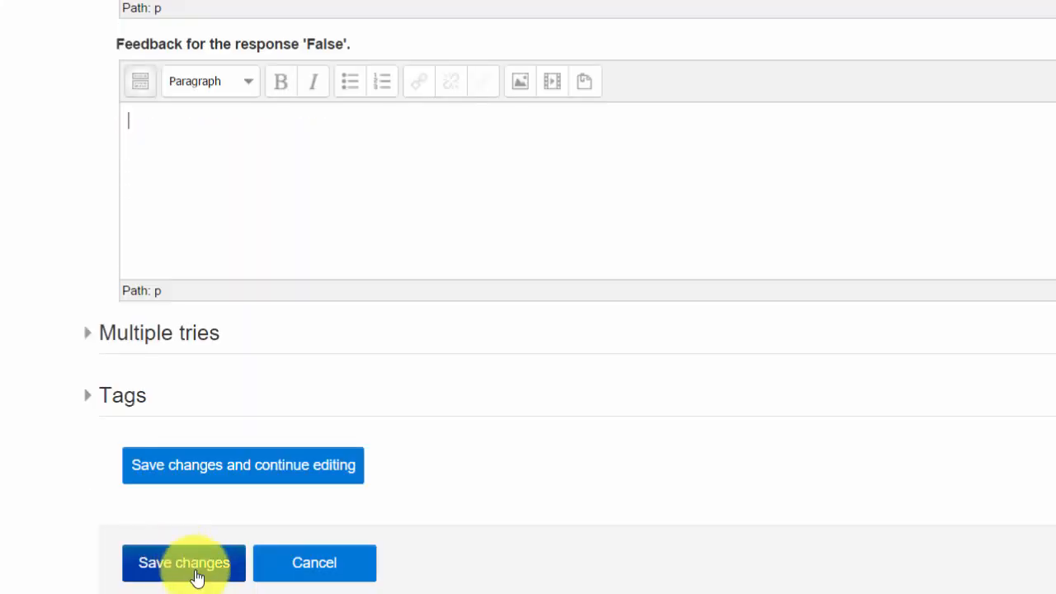
pyautogui.click(196, 569)
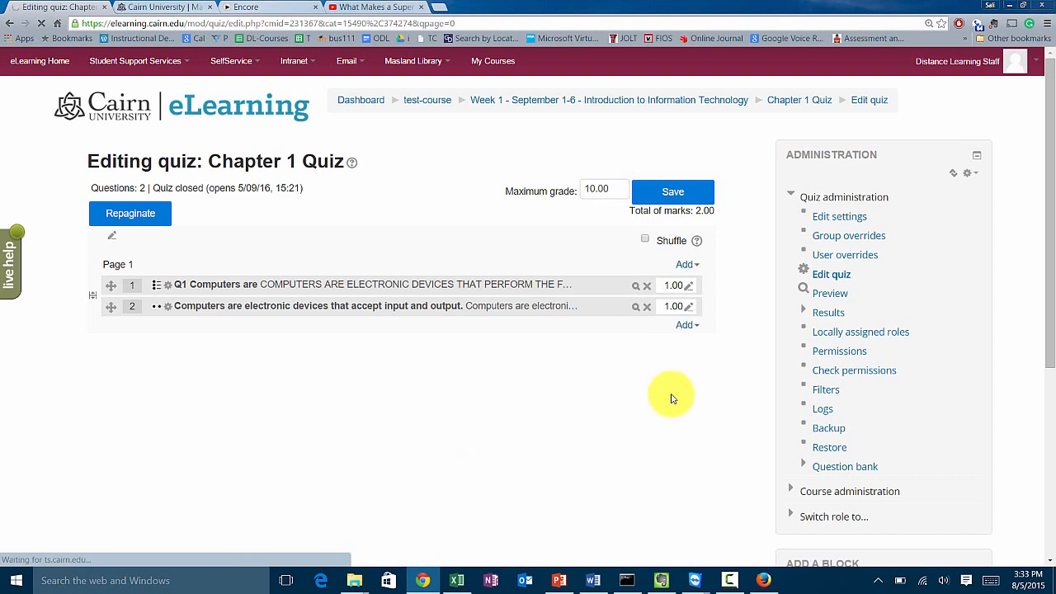
# - Add a new Essay question after the True/False question in the quiz
pyautogui.click(688, 327)
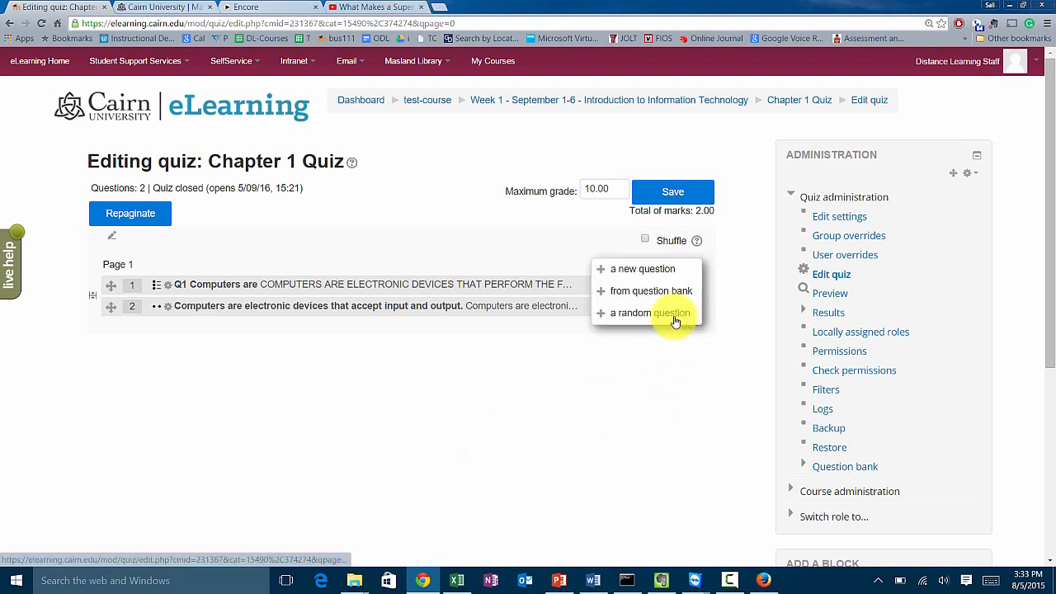
pyautogui.click(653, 277)
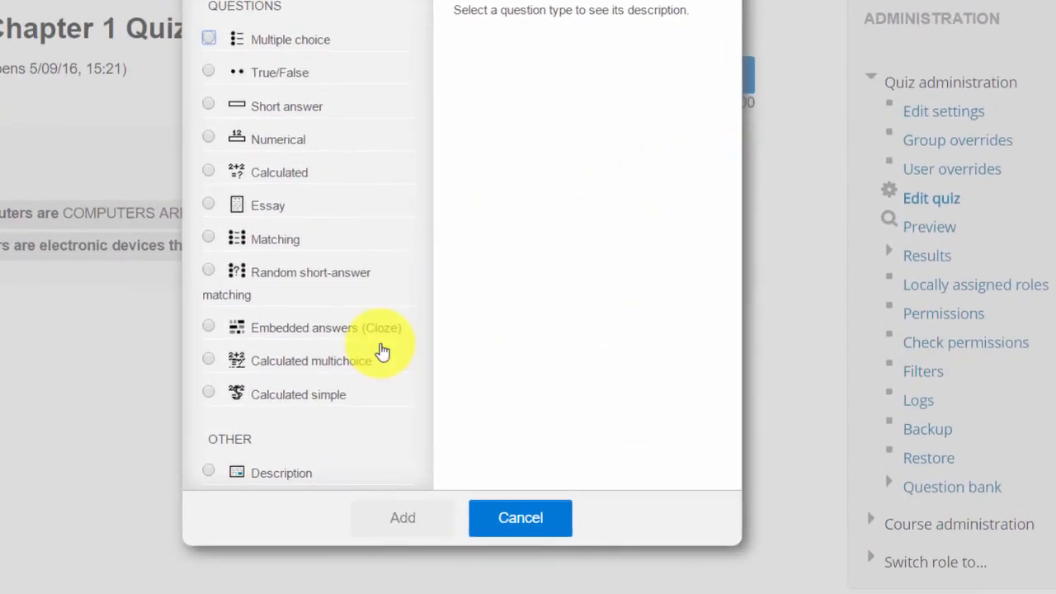
pyautogui.click(221, 190)
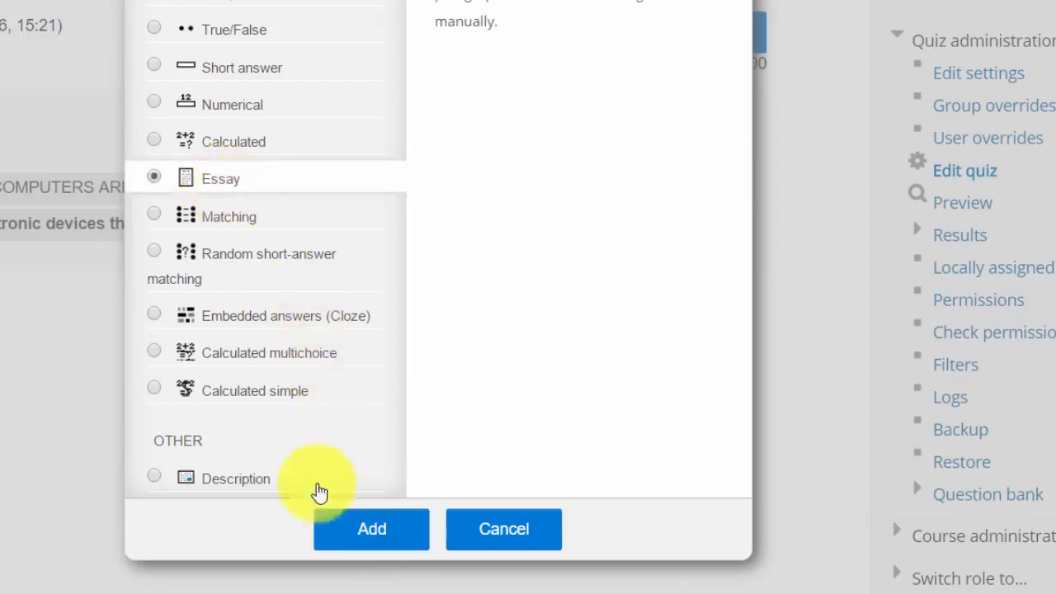
pyautogui.click(341, 530)
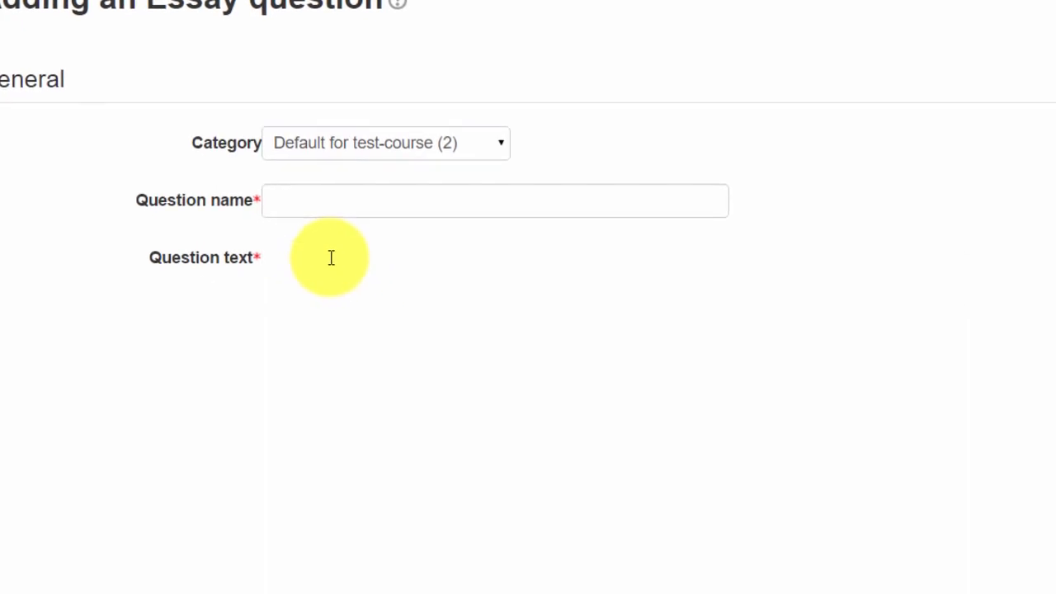
# - Enter "Describe processing in a computer." as both the name and the question text of the essay question
pyautogui.click(308, 207)
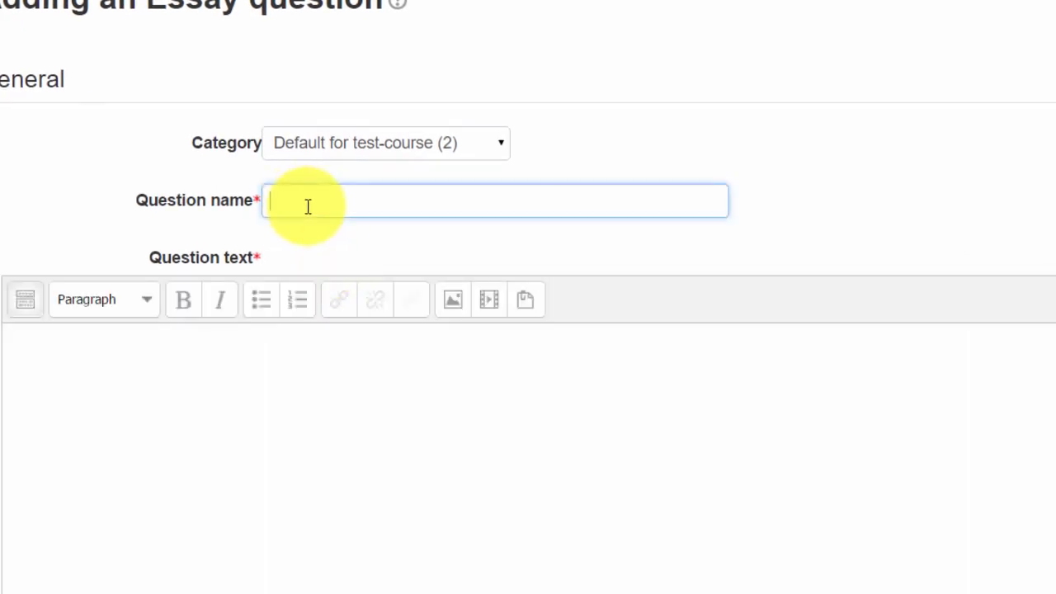
pyautogui.write('Describe processing in a computer.')
pyautogui.click(125, 393)
pyautogui.write('Describe processing in a computer.')
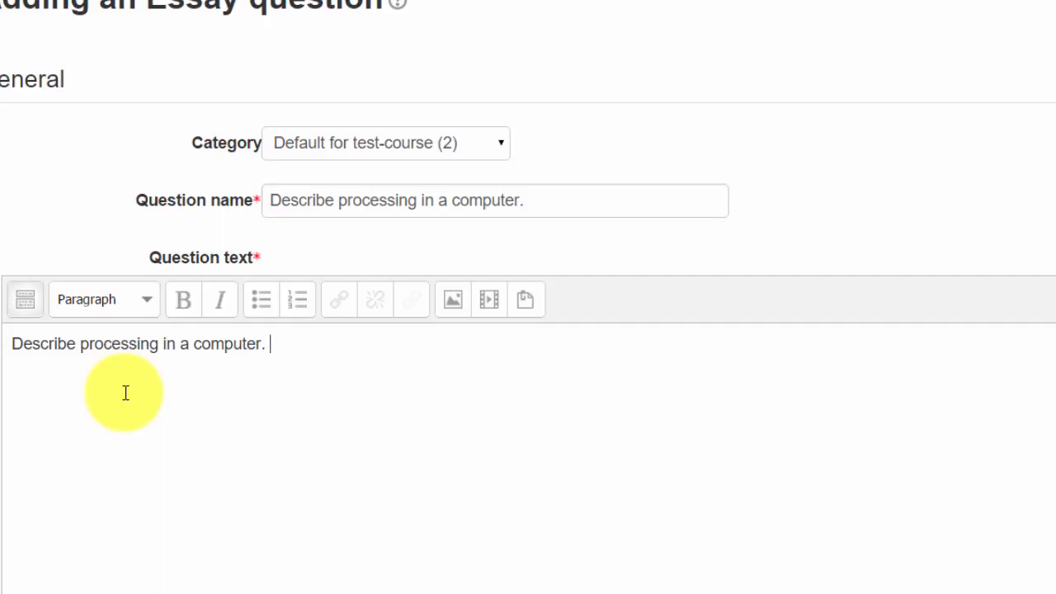
# - Keep the essay question's default mark of 1 and default response options, and save the question to the quiz
pyautogui.scroll(-2, 239, 380)
pyautogui.scroll(-3, 266, 416)
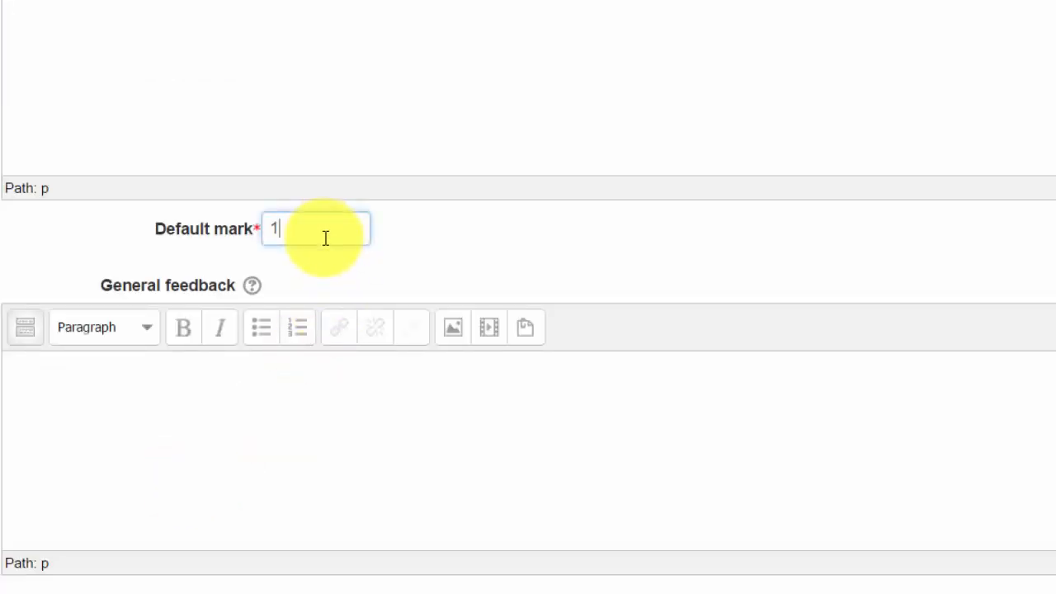
pyautogui.scroll(-2, 324, 244)
pyautogui.scroll(-3, 322, 256)
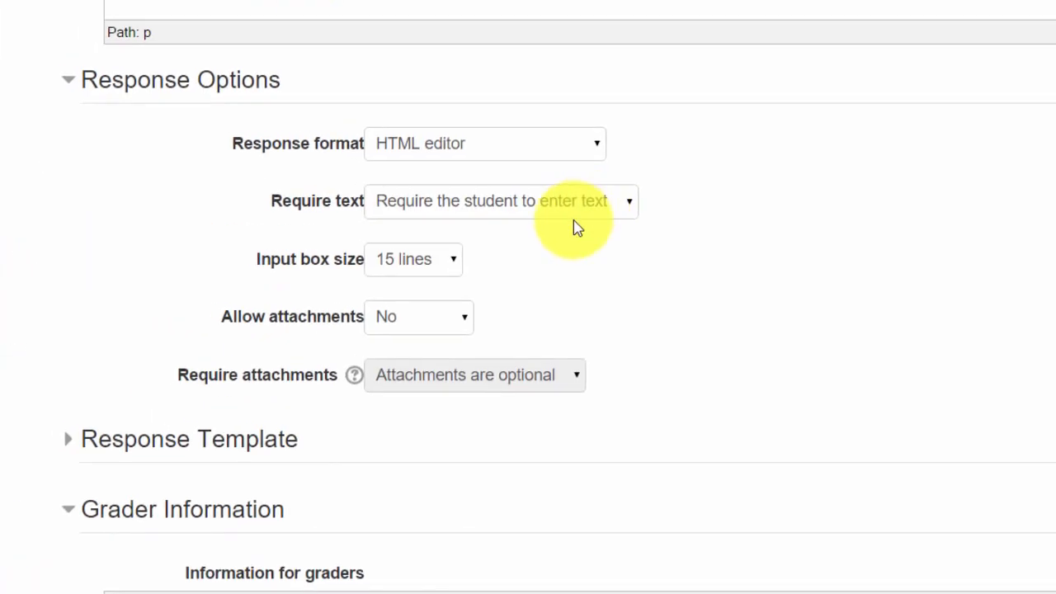
pyautogui.scroll(-6, 465, 382)
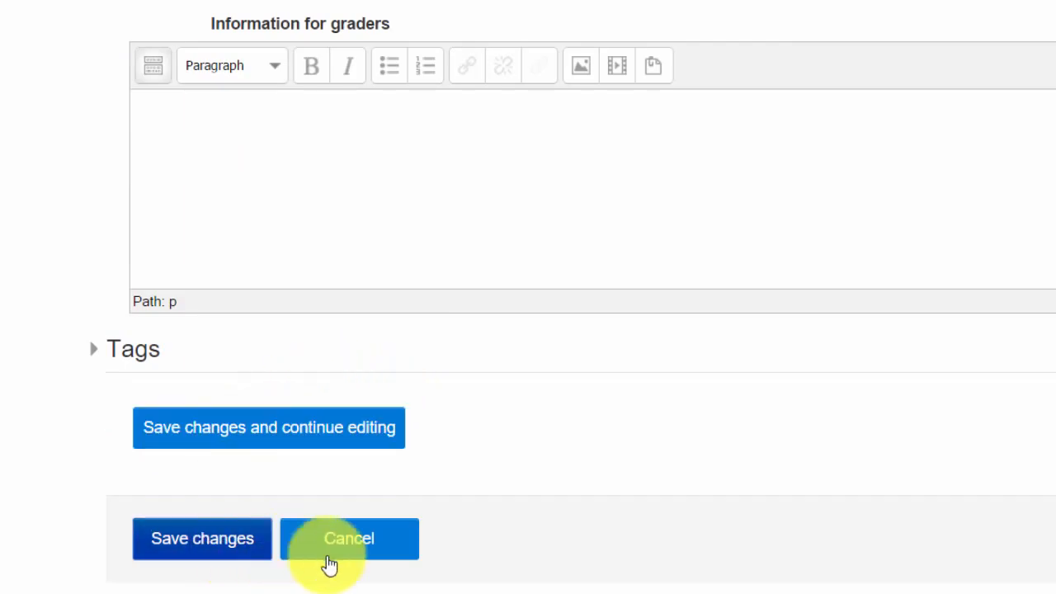
pyautogui.click(364, 566)
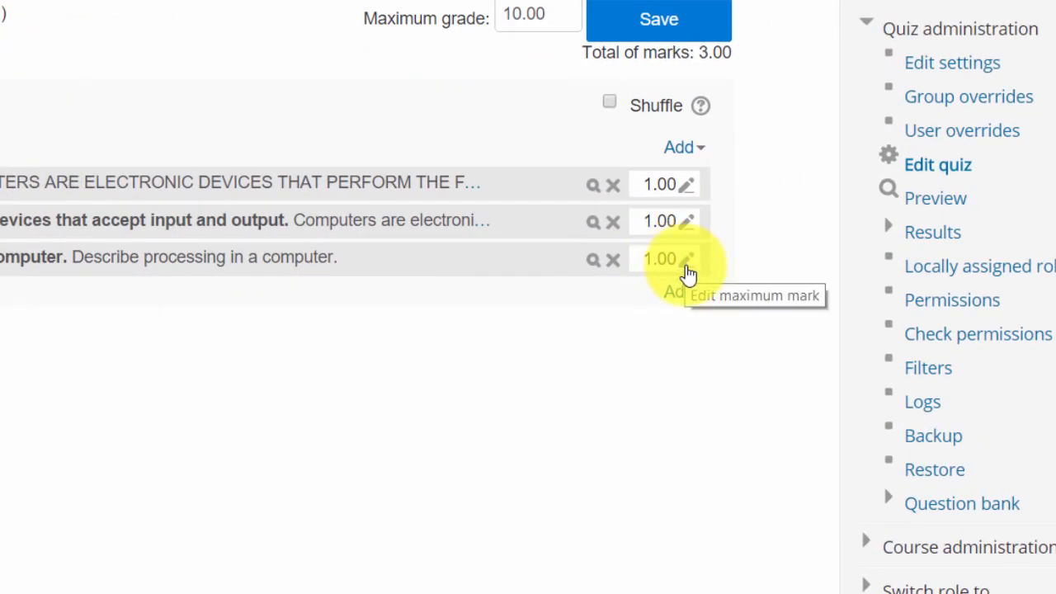
# - Set the maximum mark of the essay question "Describe processing in a computer." to 8
pyautogui.click(687, 260)
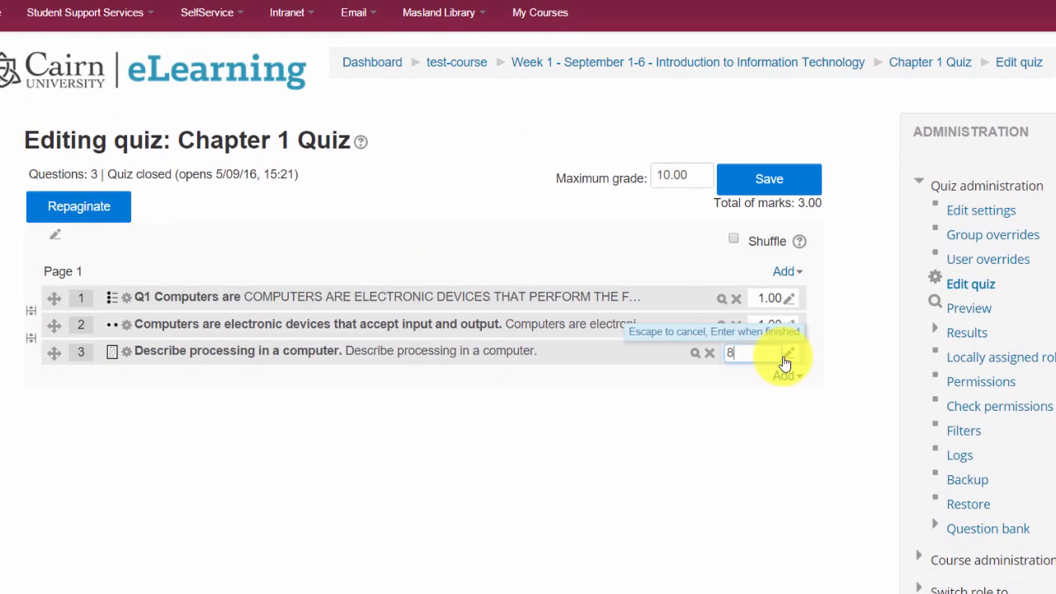
pyautogui.press('Return')
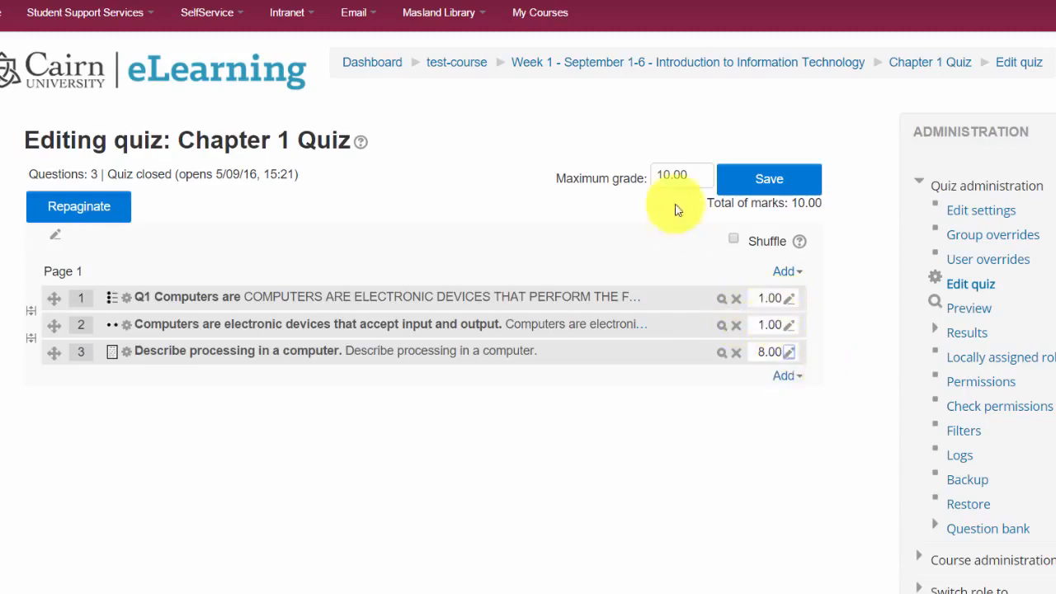
# - Set the maximum grade of the Chapter 1 Quiz to 100.00 and save it
pyautogui.moveTo(683, 170); pyautogui.dragTo(693, 181)
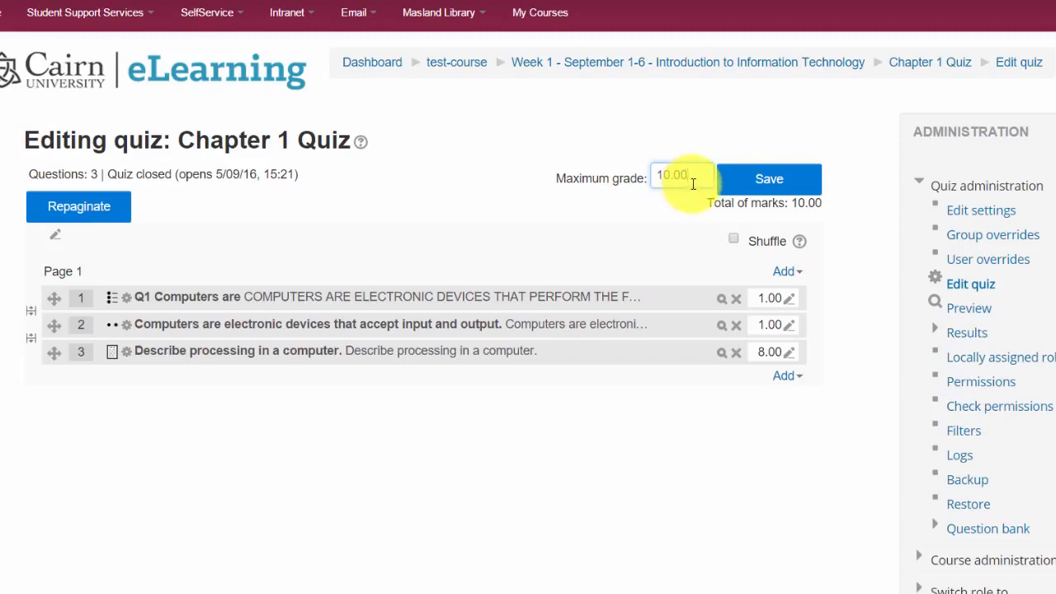
pyautogui.moveTo(672, 177); pyautogui.dragTo(652, 177)
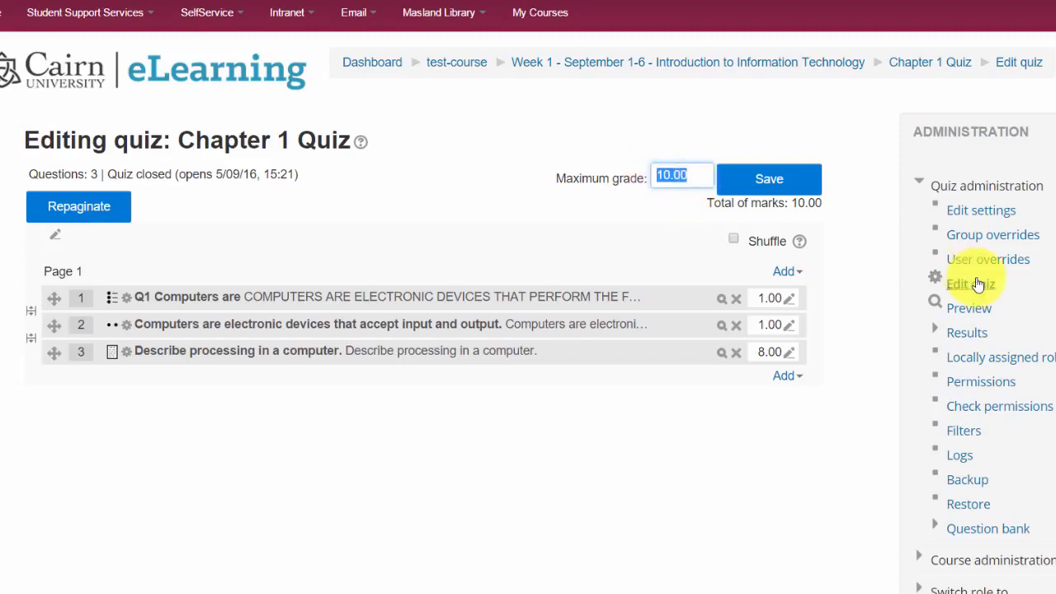
pyautogui.click(674, 175)
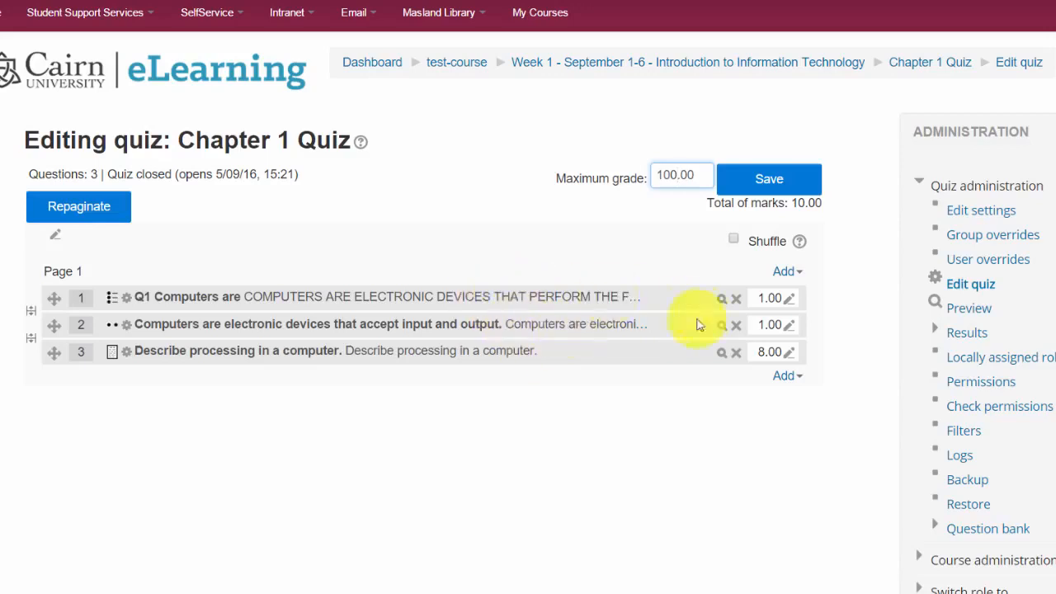
pyautogui.click(769, 186)
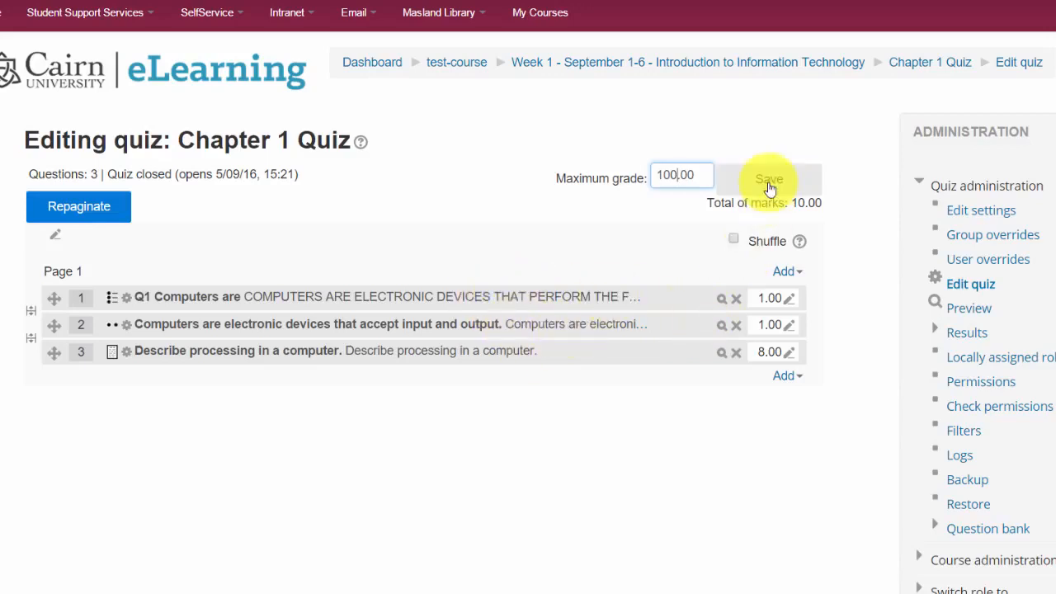
# - Set the quiz's maximum grade to 10 and save the change
pyautogui.doubleClick(697, 174)
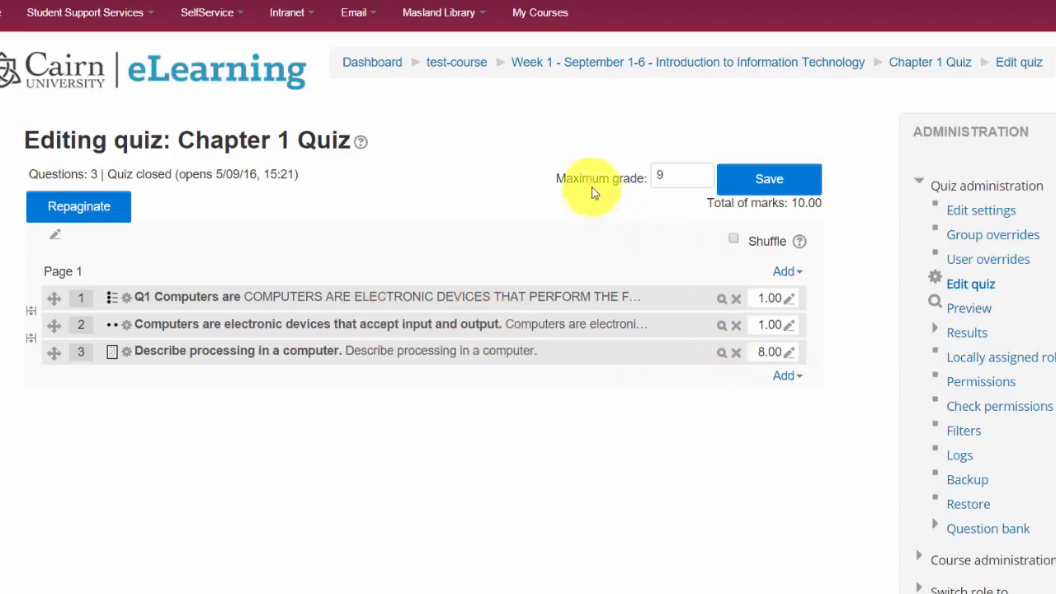
pyautogui.doubleClick(662, 176)
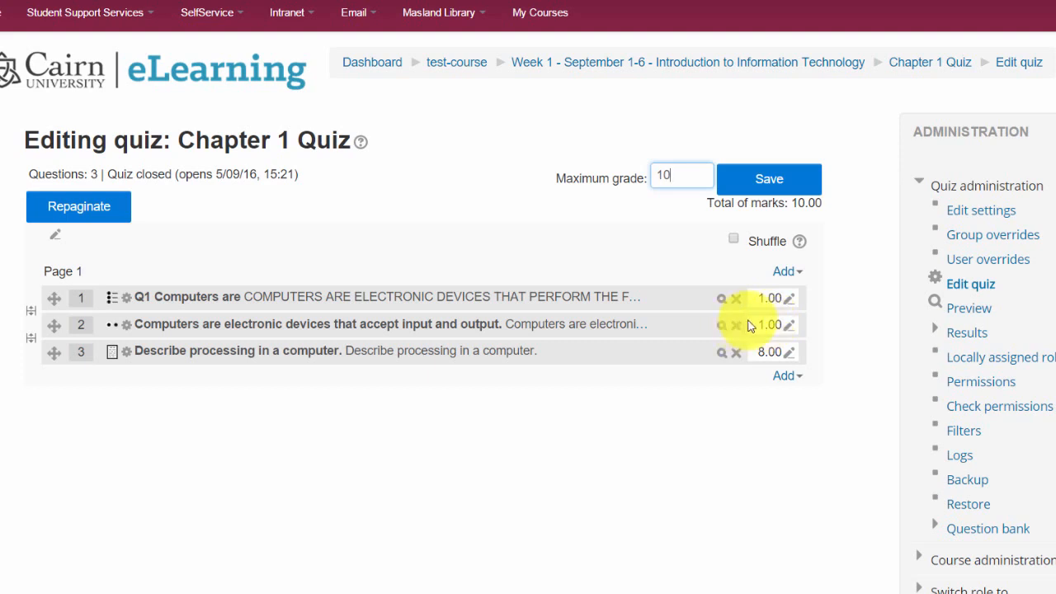
pyautogui.click(761, 181)
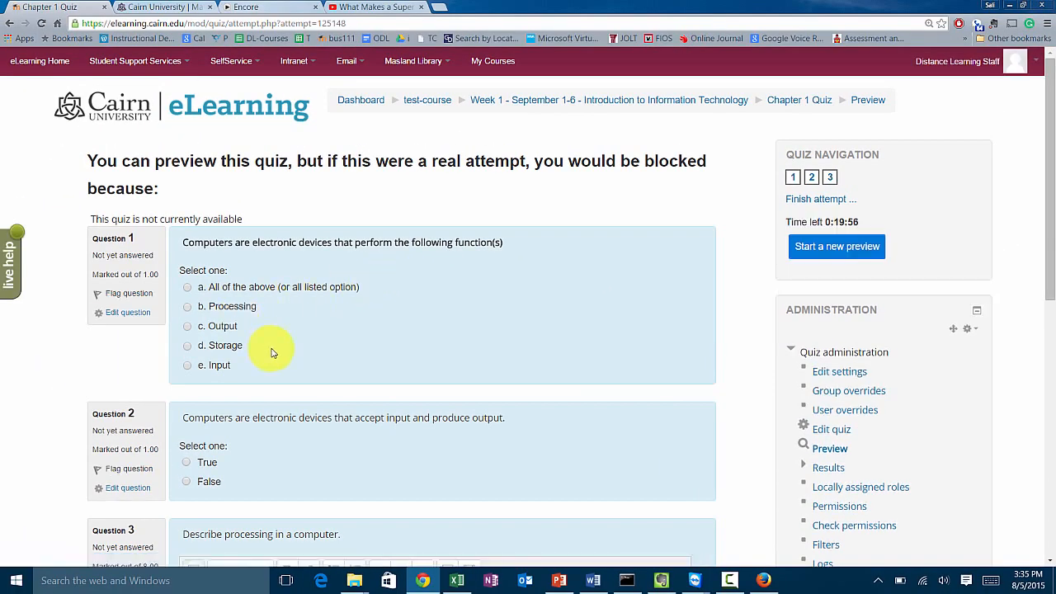
# - Look through the three questions and the time limit countdown in the quiz preview
pyautogui.scroll(-2, 272, 354)
pyautogui.scroll(-2, 270, 355)
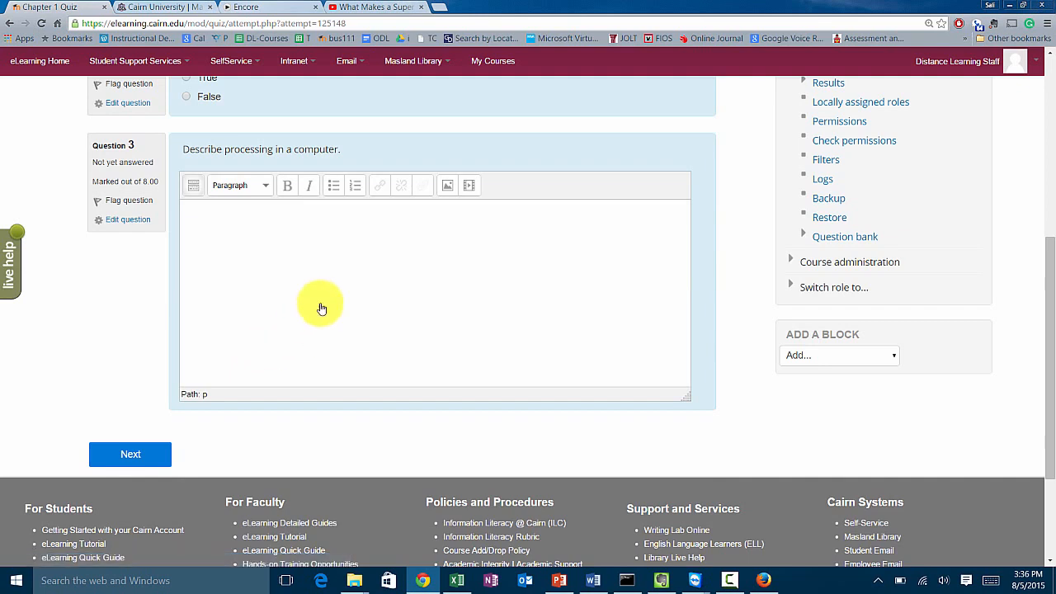
pyautogui.scroll(4, 326, 309)
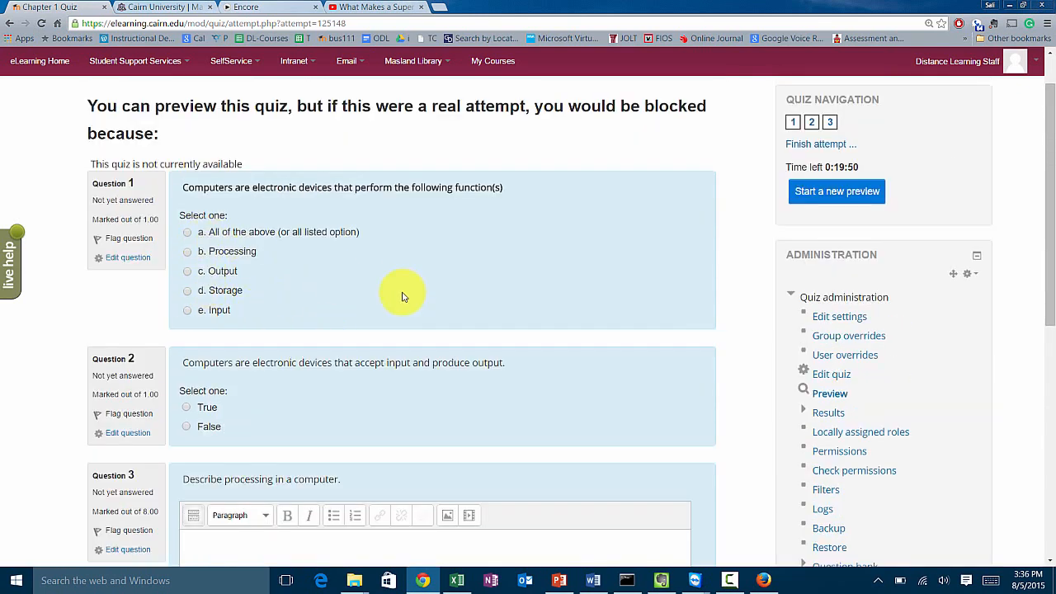
pyautogui.scroll(-2, 401, 295)
pyautogui.scroll(2, 401, 294)
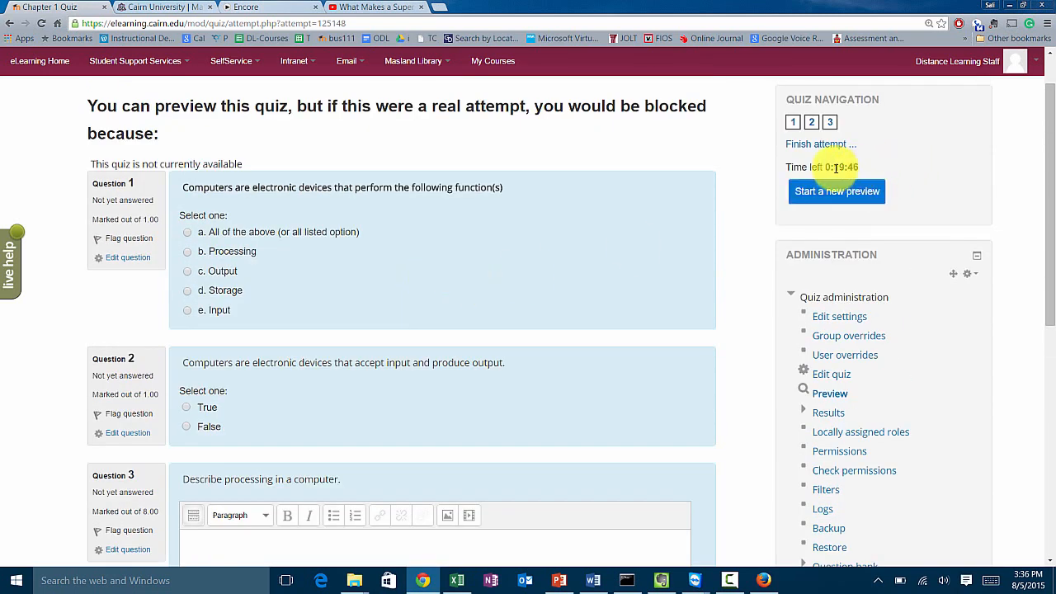
pyautogui.scroll(-5, 490, 335)
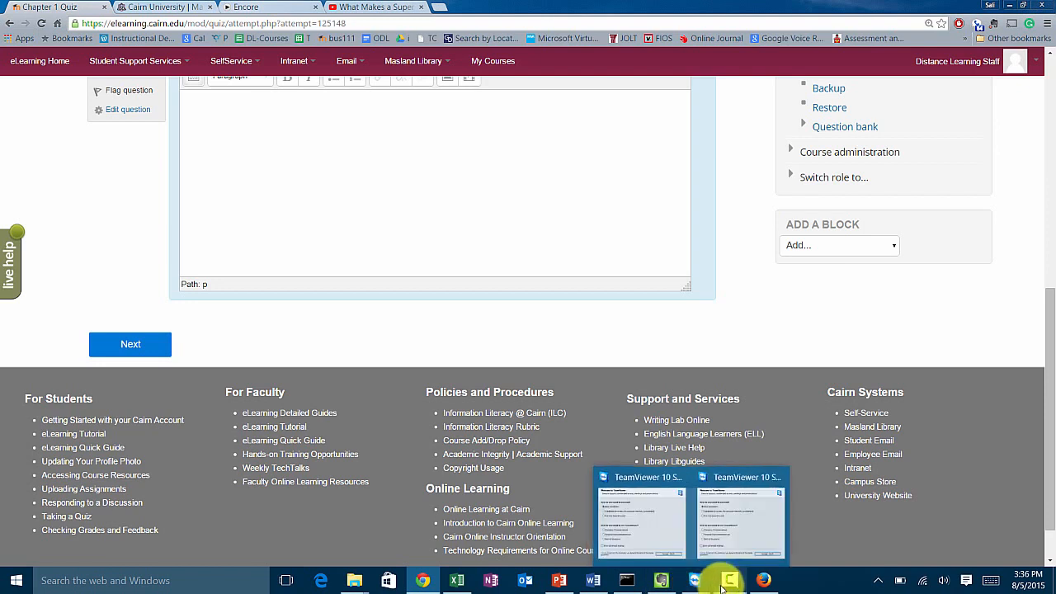
pyautogui.scroll(10, 775, 239)
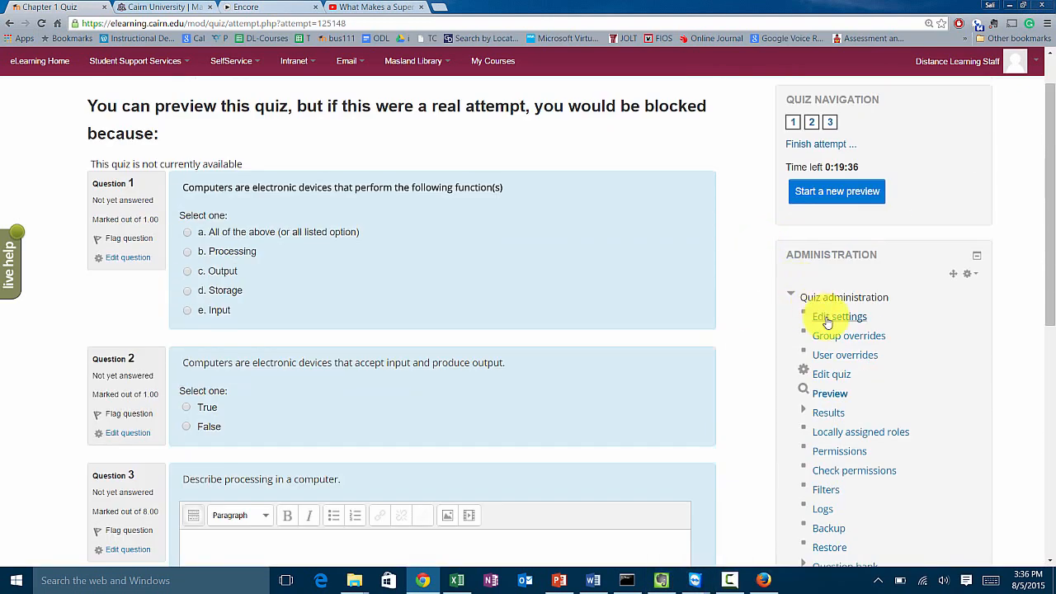
# - Disable the opening and closing dates in the quiz's timing settings, save, and return to the course
pyautogui.click(829, 316)
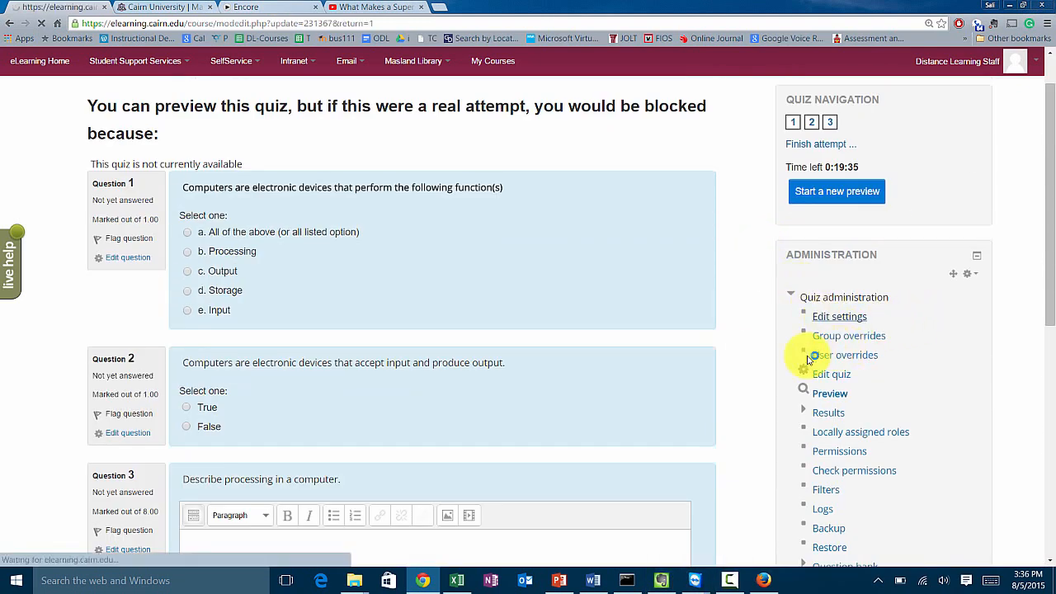
pyautogui.scroll(-1, 825, 400)
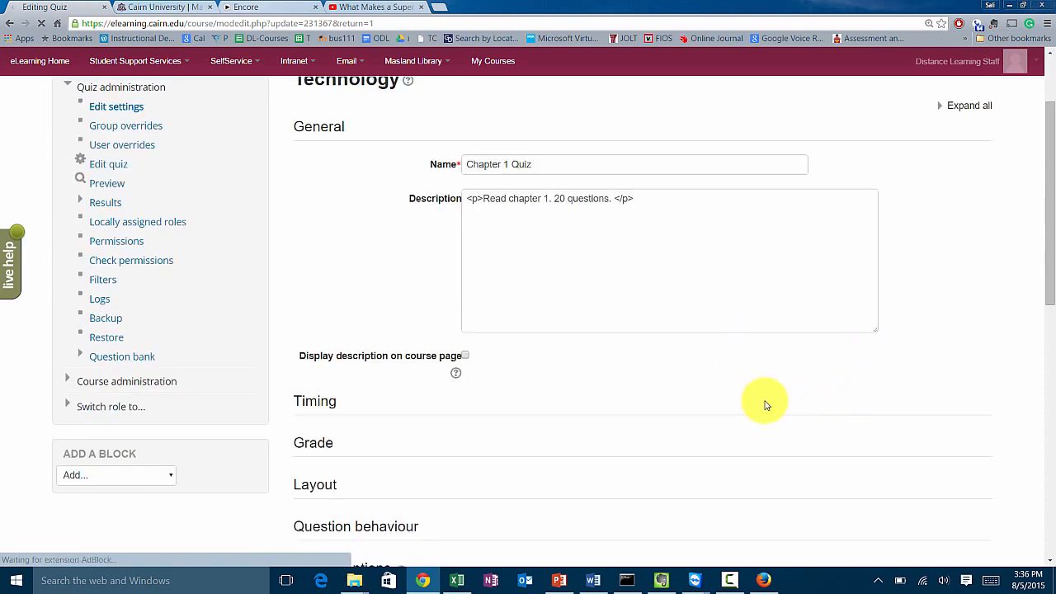
pyautogui.scroll(-1, 696, 436)
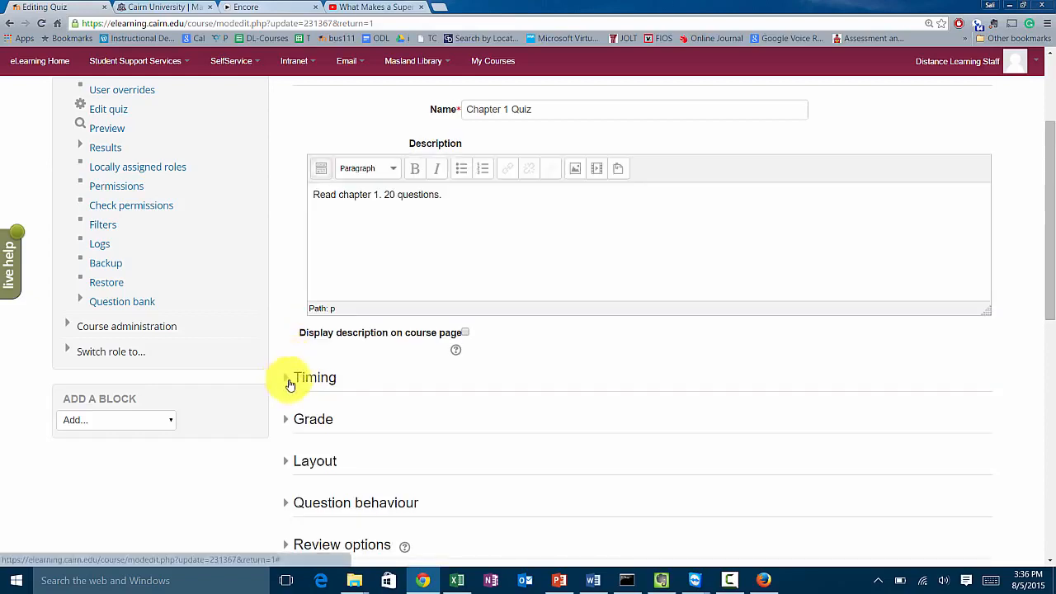
pyautogui.click(288, 380)
pyautogui.click(722, 419)
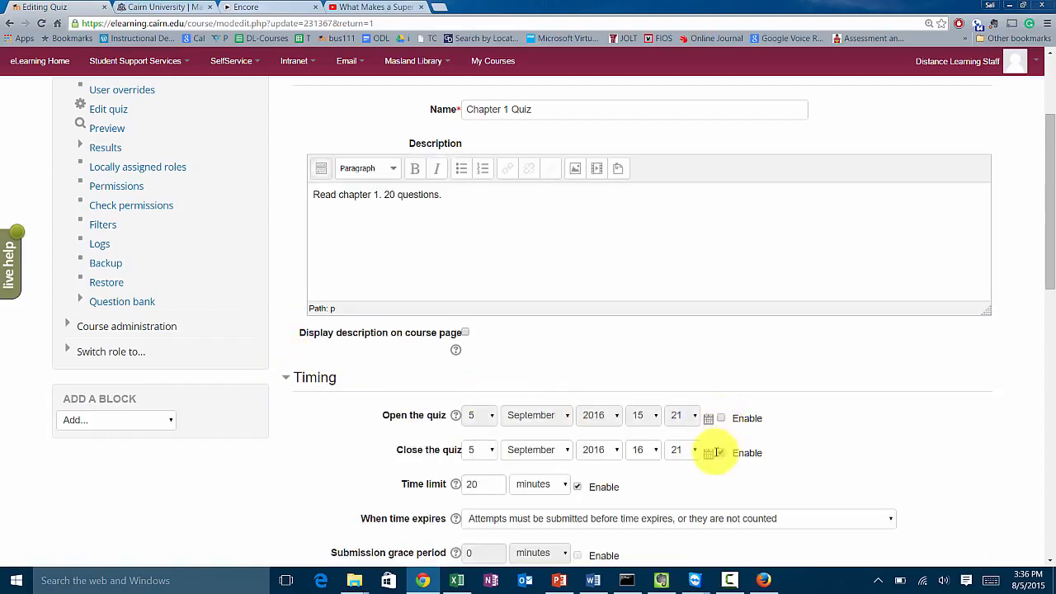
pyautogui.click(722, 454)
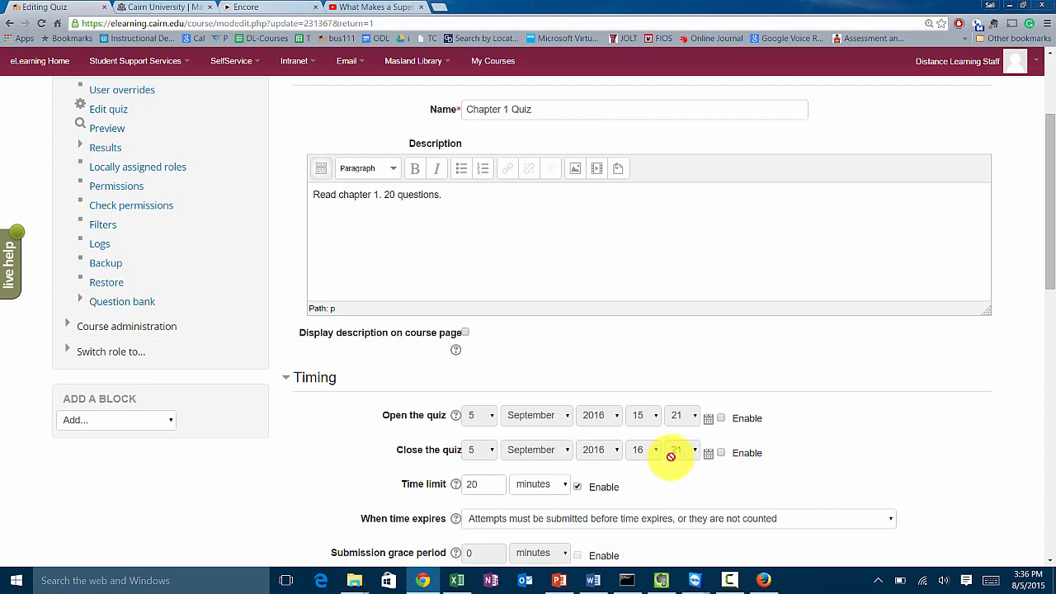
pyautogui.scroll(-10, 928, 483)
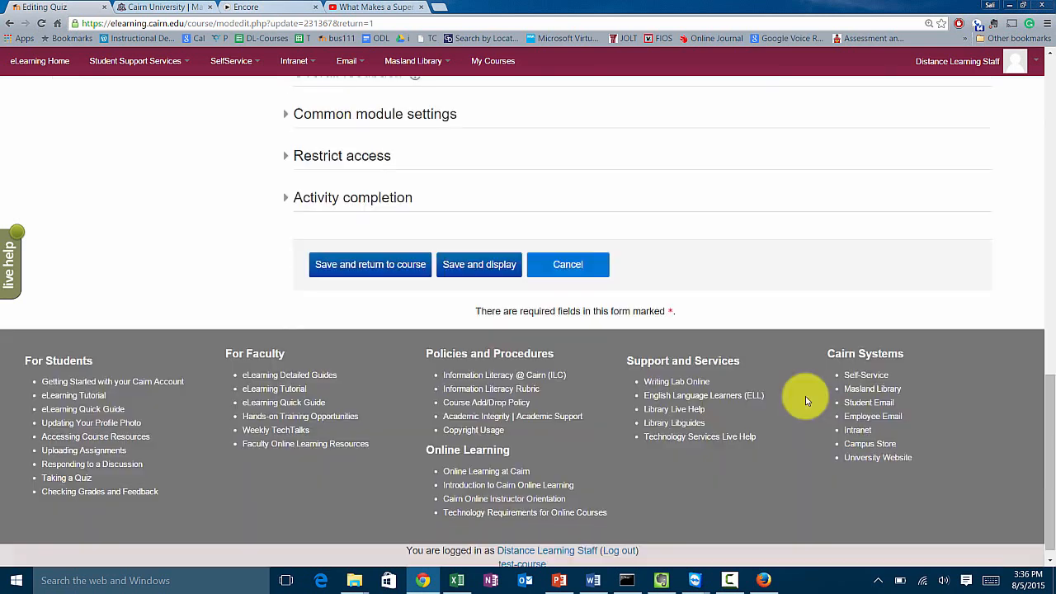
pyautogui.click(394, 261)
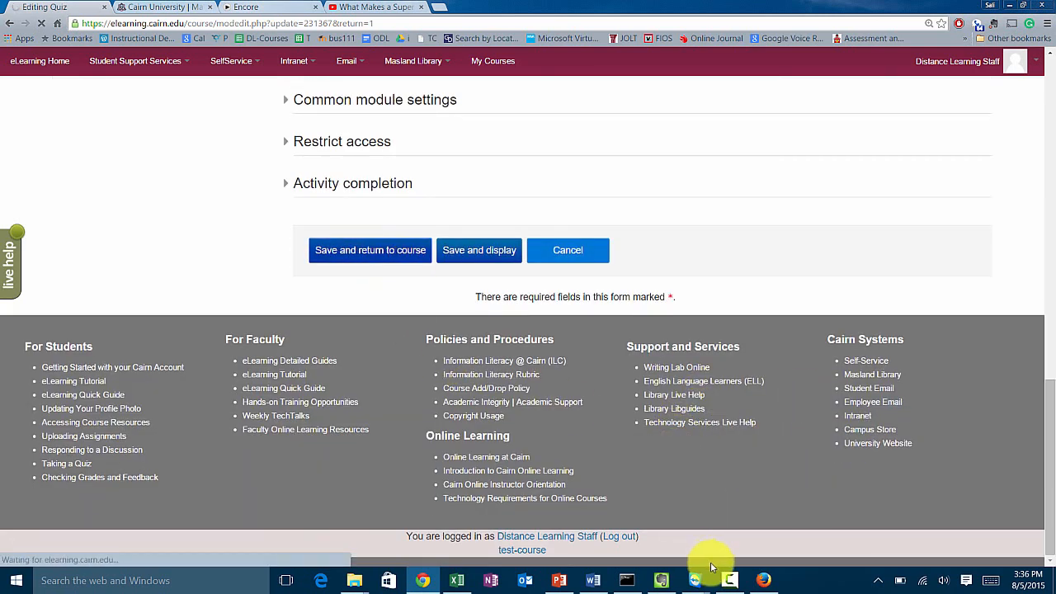
# - Switch to the student session in Firefox and open the Chapter 1 Quiz from the test-course page
pyautogui.moveTo(764, 586)
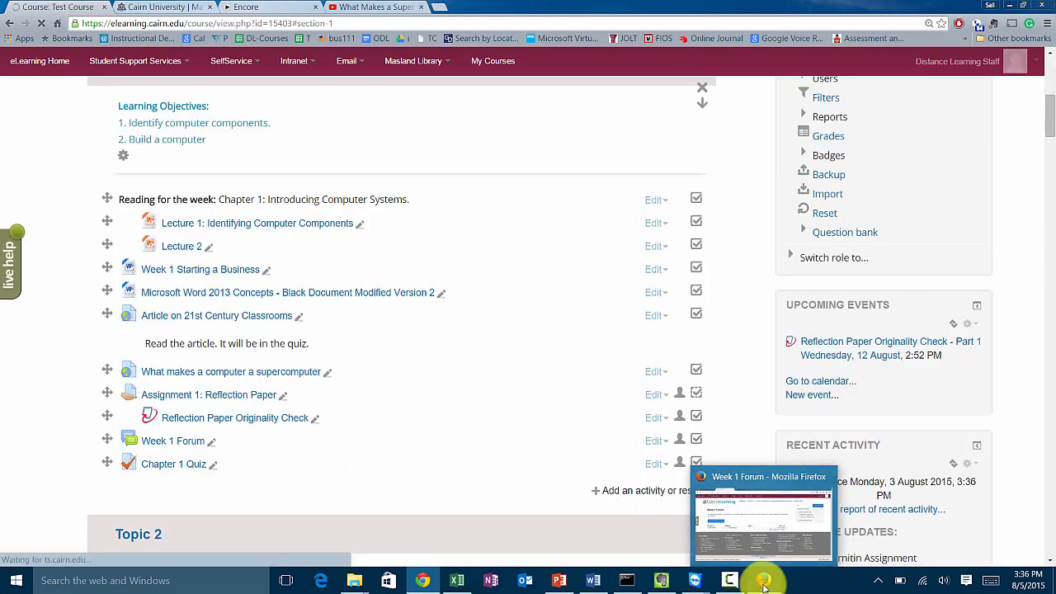
pyautogui.click(764, 581)
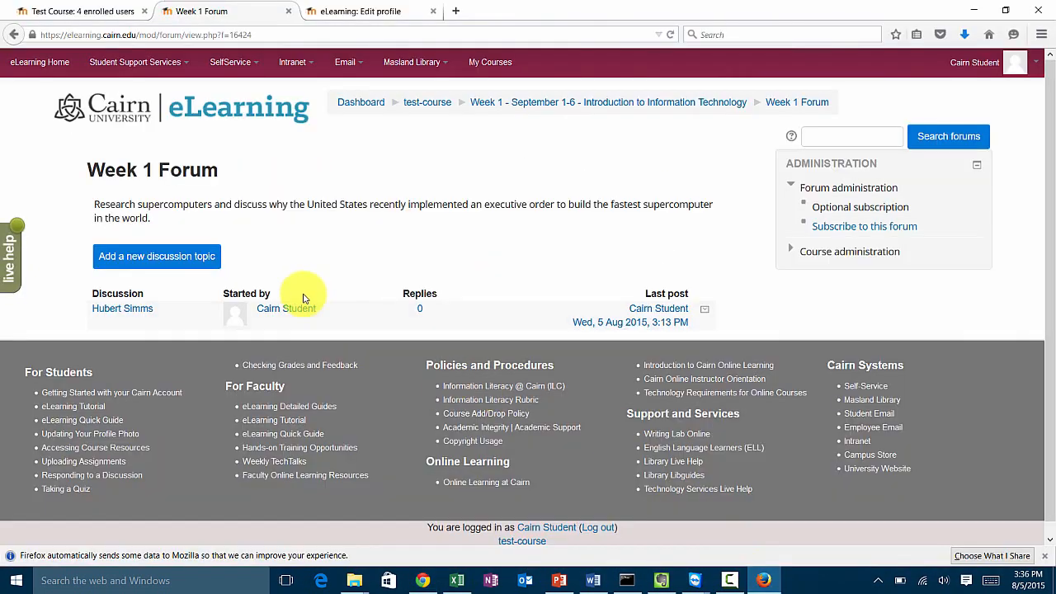
pyautogui.click(415, 103)
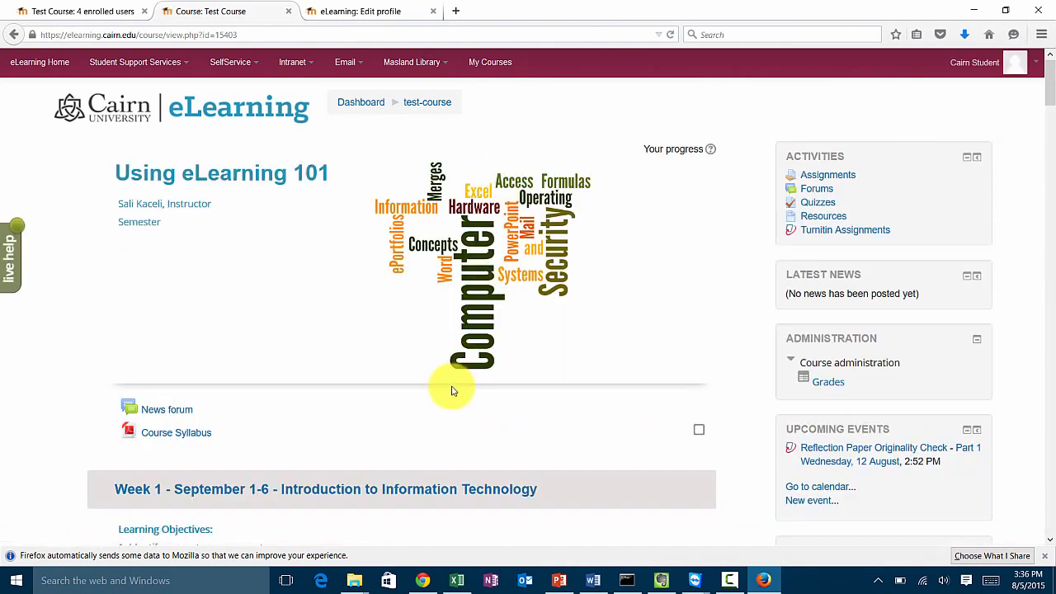
pyautogui.scroll(-3, 383, 369)
pyautogui.scroll(-4, 383, 368)
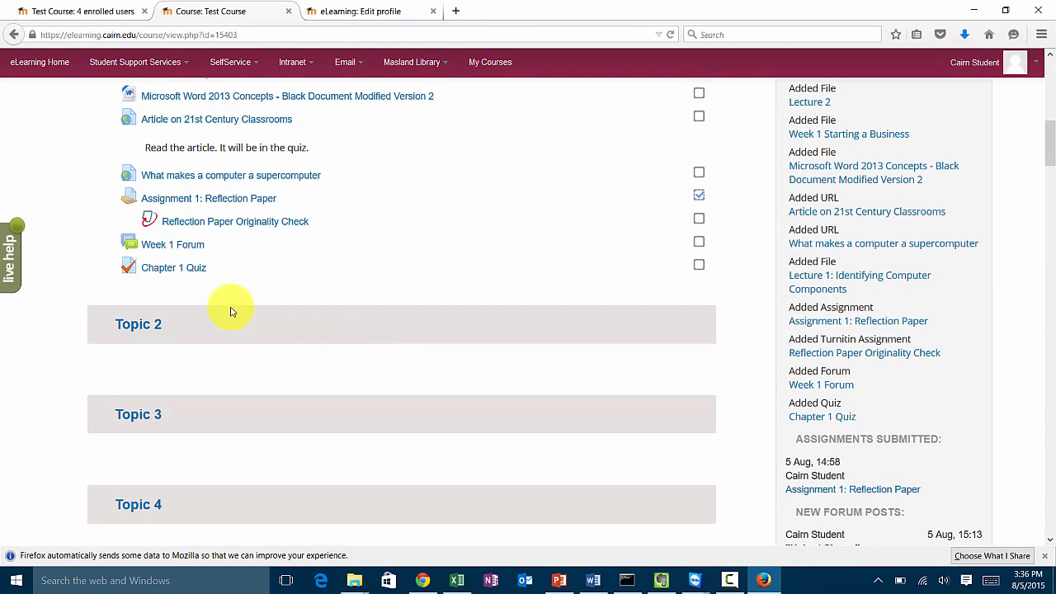
pyautogui.click(159, 270)
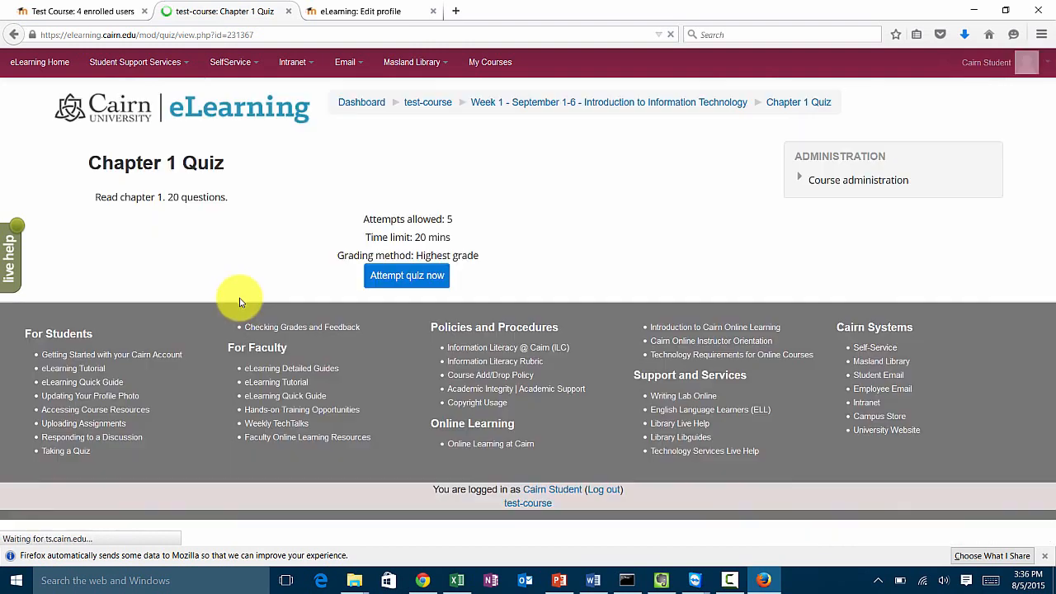
# - Read the quiz description and attempt conditions as the student, and start a new attempt
pyautogui.moveTo(188, 197); pyautogui.dragTo(94, 197)
pyautogui.moveTo(367, 219); pyautogui.dragTo(474, 255)
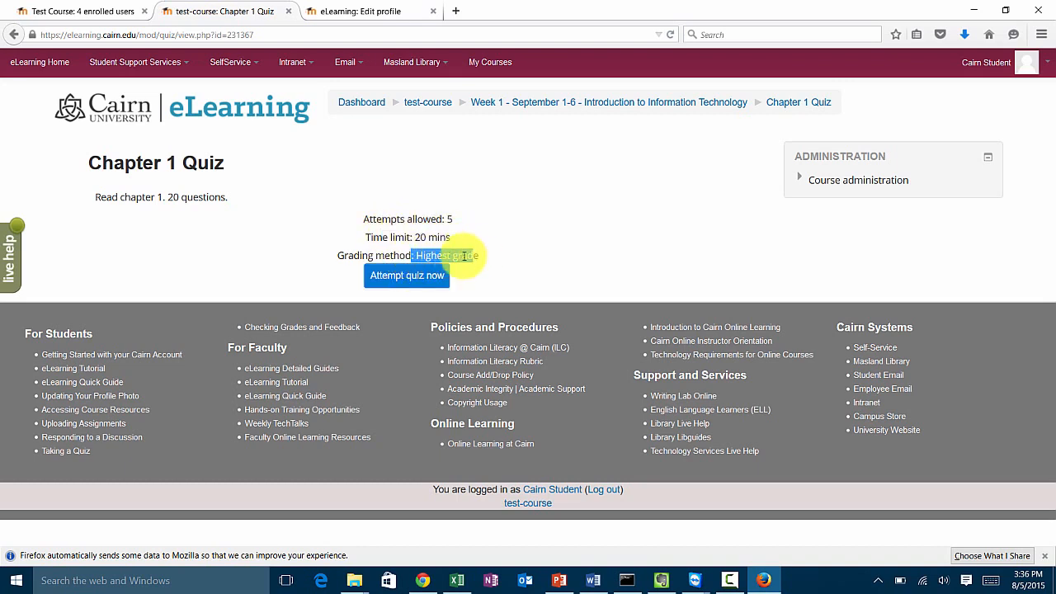
pyautogui.click(396, 285)
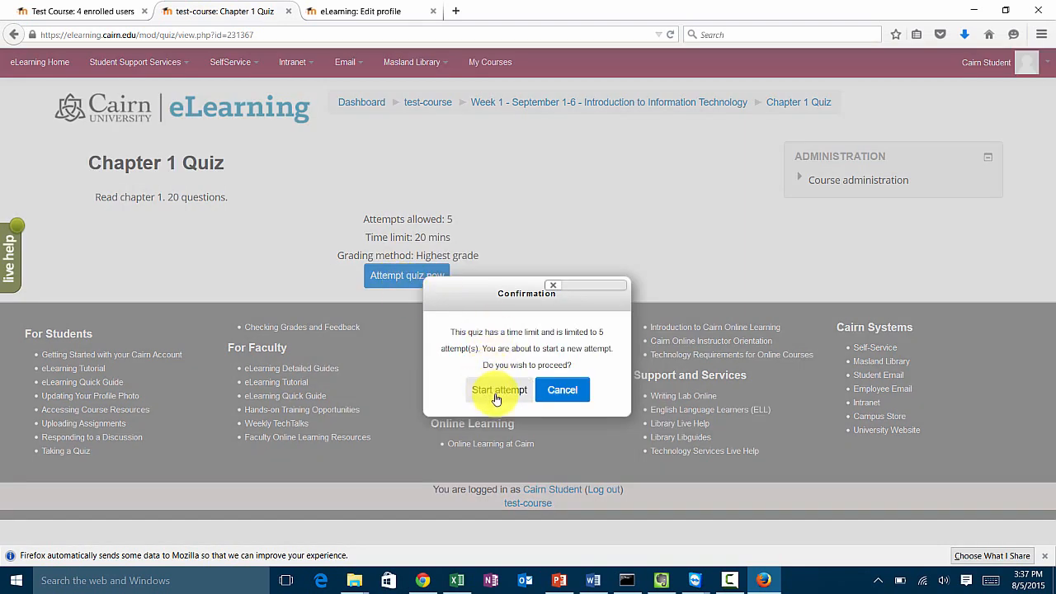
pyautogui.click(497, 391)
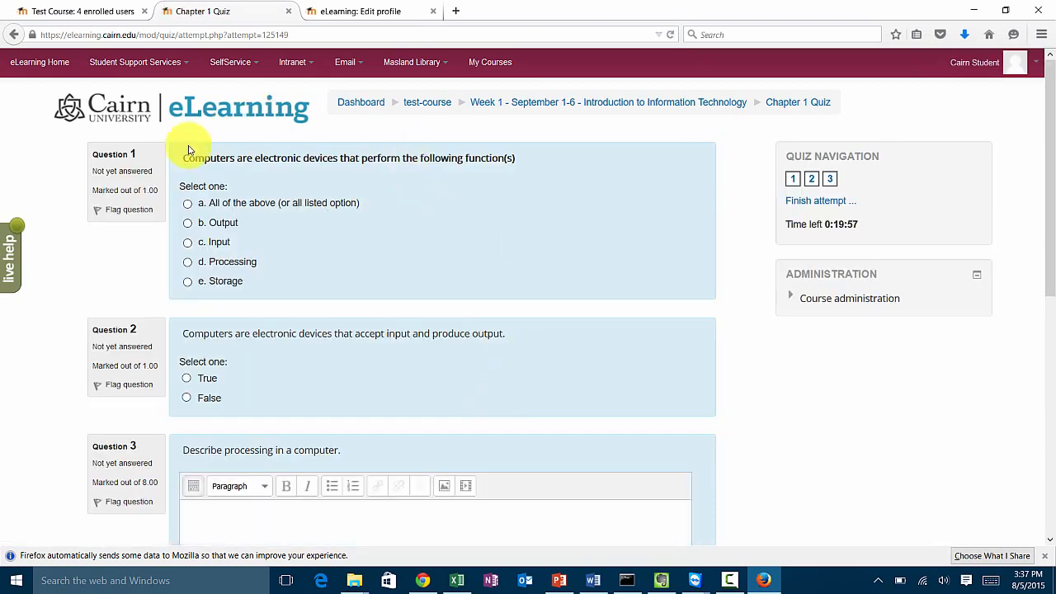
# - Answer question 1 with Storage and question 2 with False in the student's quiz attempt
pyautogui.scroll(-2, 231, 247)
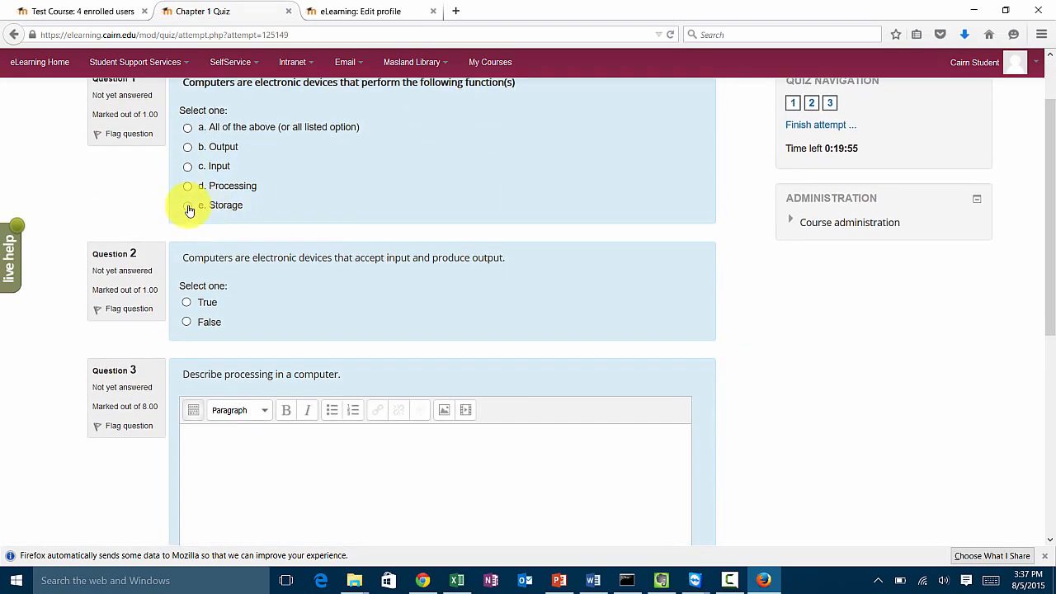
pyautogui.click(203, 321)
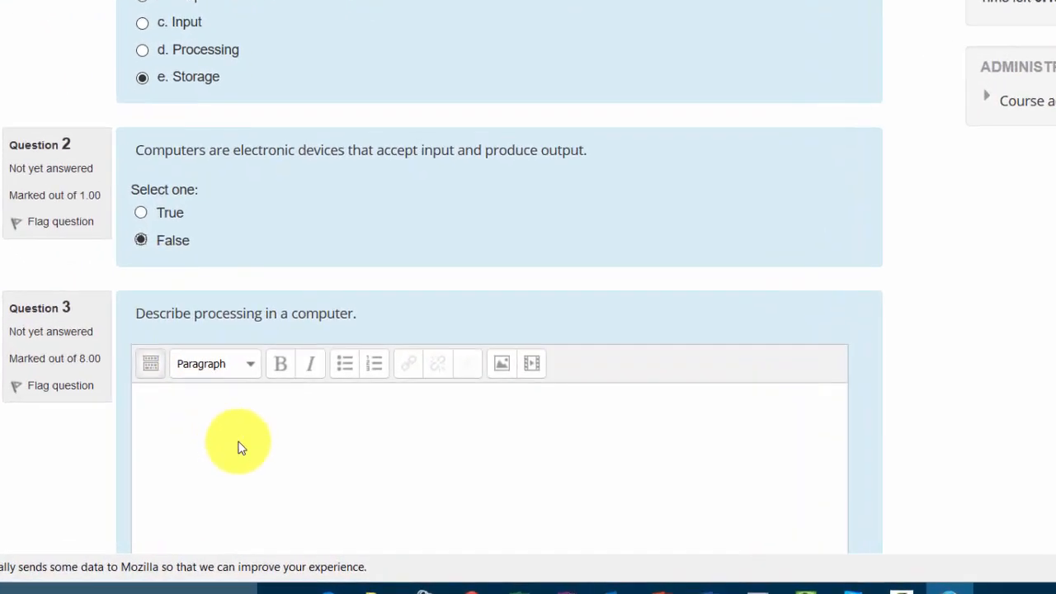
# - Answer essay question 3 with several lines of filler text starting with "sdfsfdsfsfsdfsf", and submit the whole quiz attempt
pyautogui.click(231, 536)
pyautogui.write('sdfsfdsfsfsdfsf')
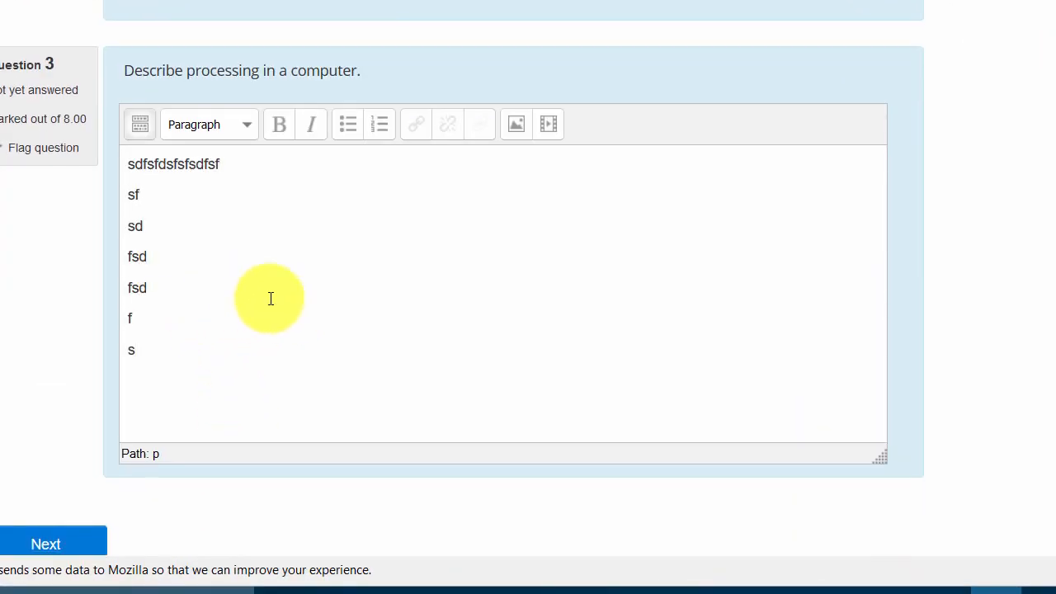
pyautogui.click(54, 538)
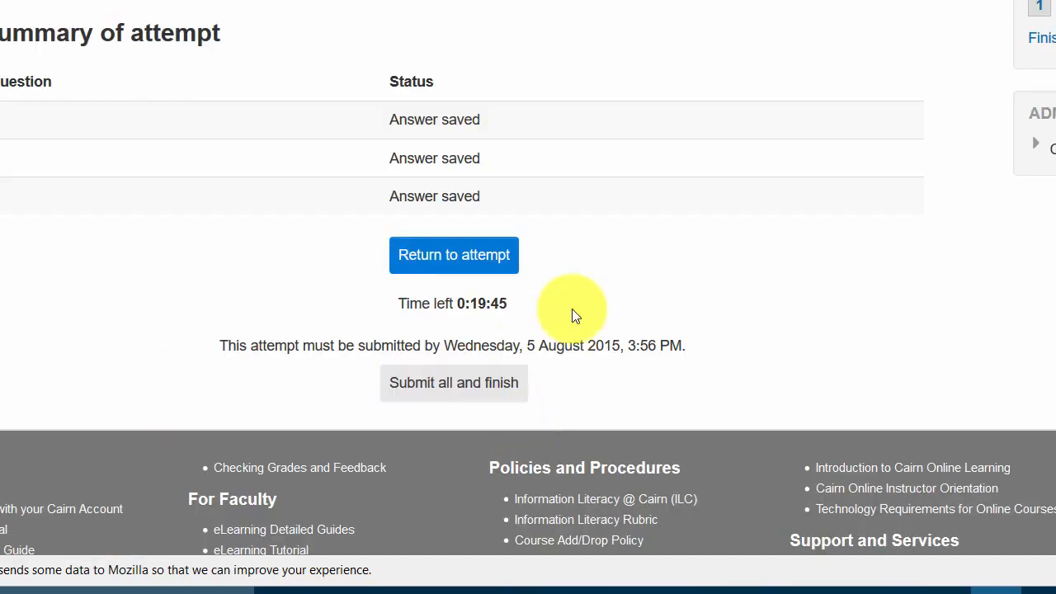
pyautogui.click(459, 393)
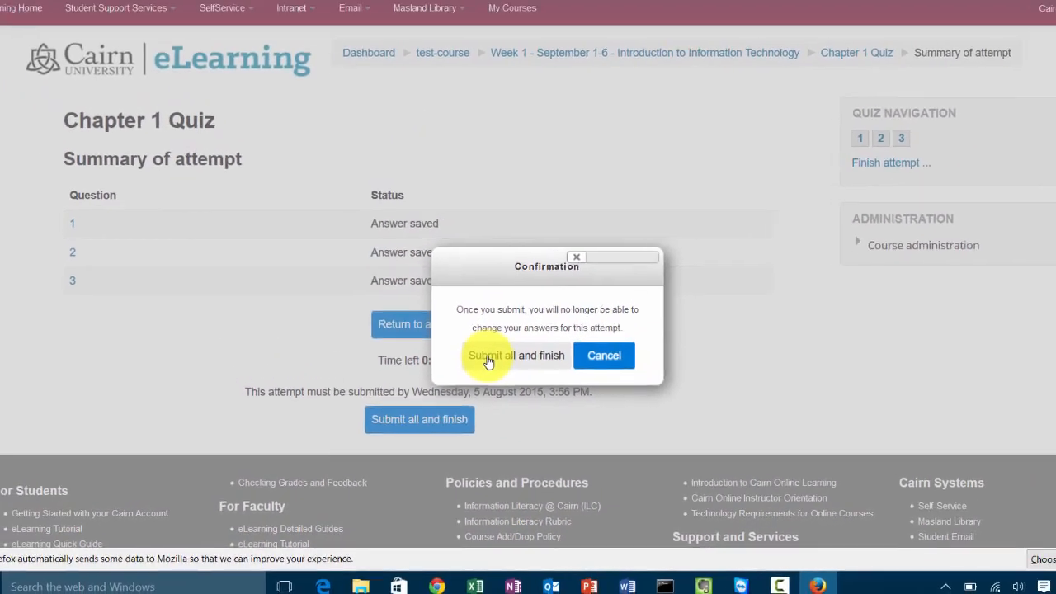
pyautogui.click(530, 325)
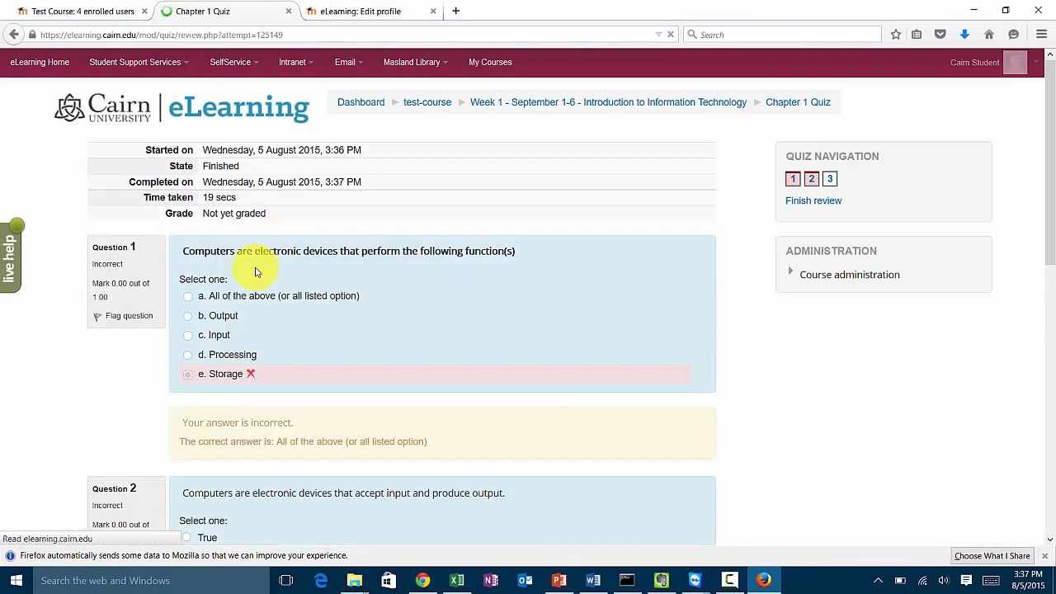
# - Review the marks and feedback for all three questions of the submitted attempt, and finish the review
pyautogui.scroll(-3, 264, 276)
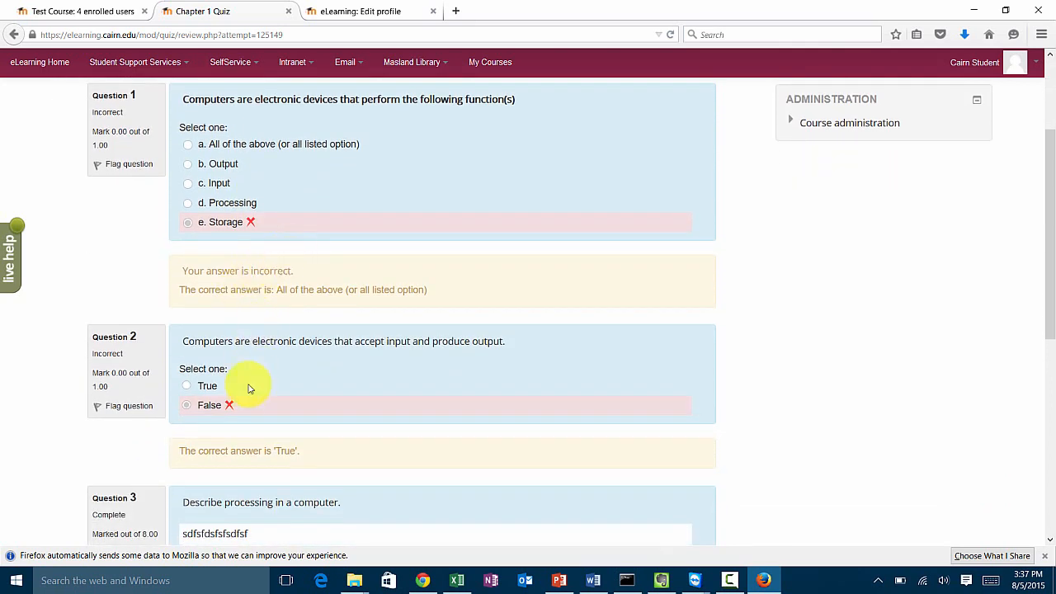
pyautogui.scroll(-3, 239, 396)
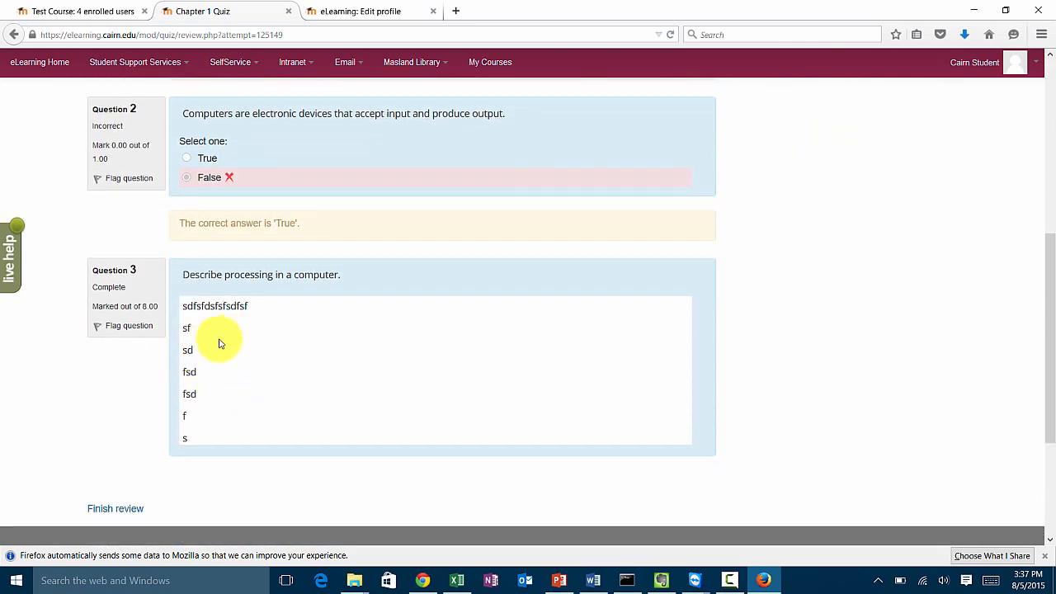
pyautogui.click(128, 513)
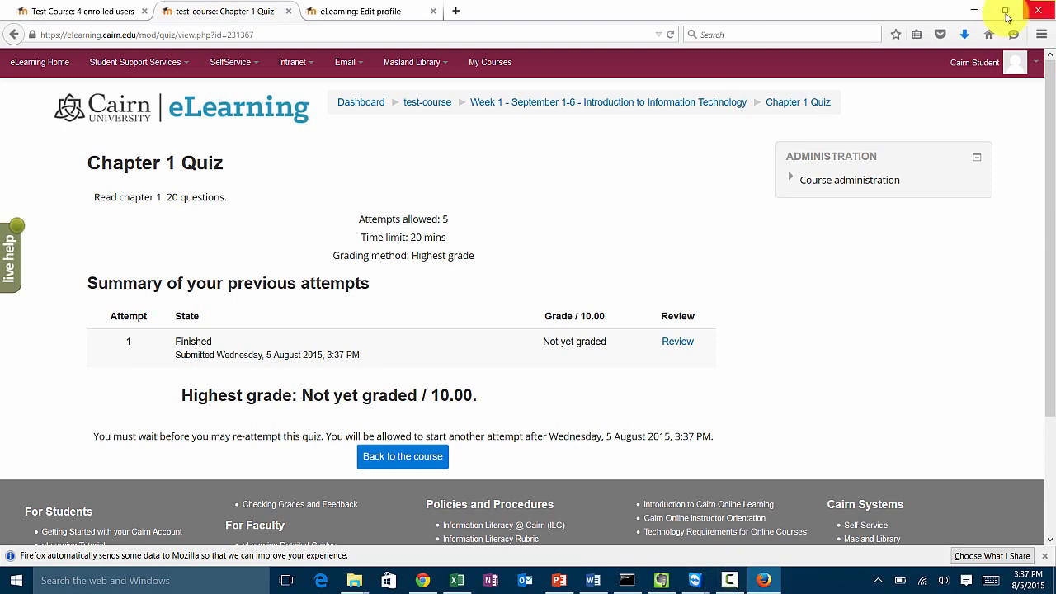
# - Switch to the instructor session in Chrome, open the Chapter 1 Quiz attempts report and examine the student's per-question results
pyautogui.click(974, 10)
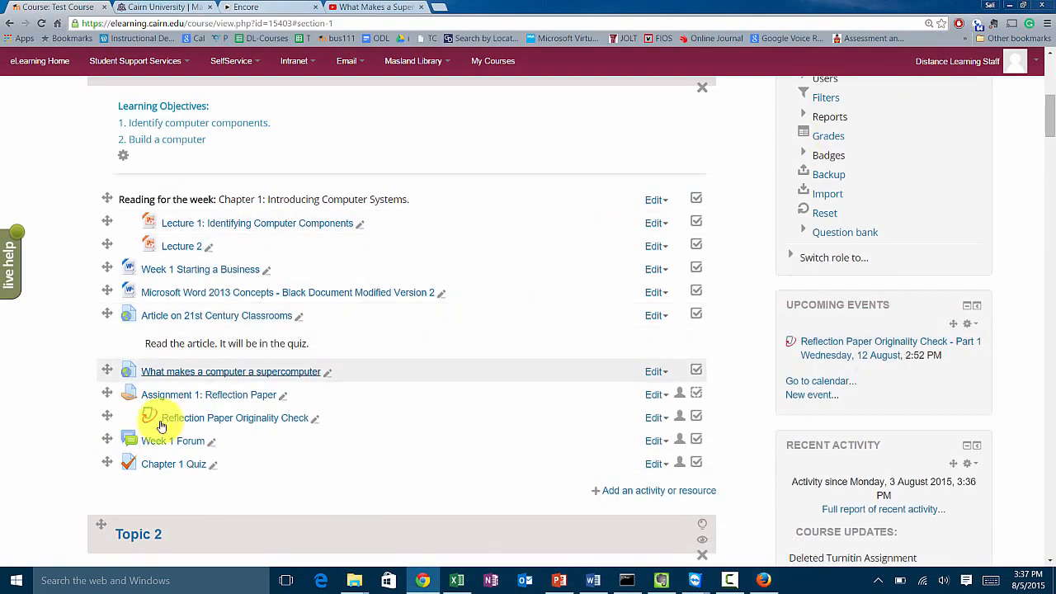
pyautogui.click(171, 464)
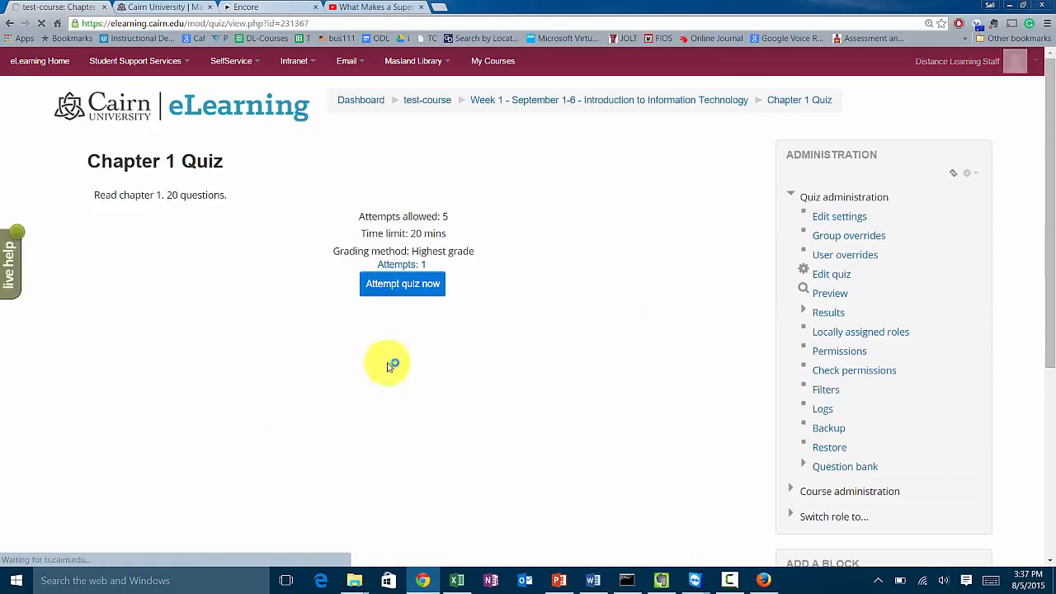
pyautogui.click(402, 267)
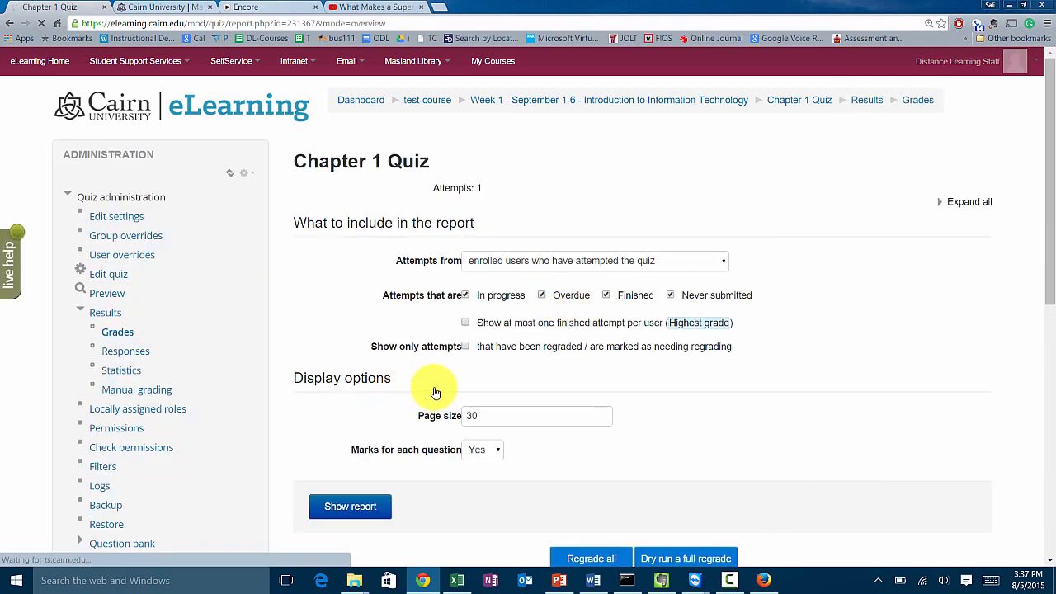
pyautogui.scroll(-2, 454, 379)
pyautogui.scroll(-3, 481, 368)
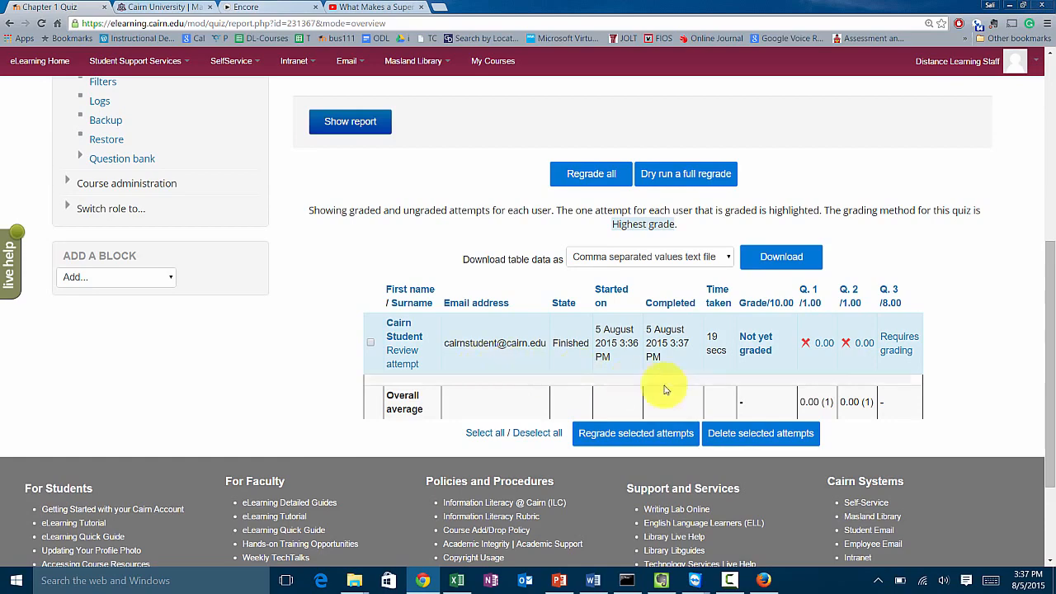
pyautogui.scroll(-1, 636, 363)
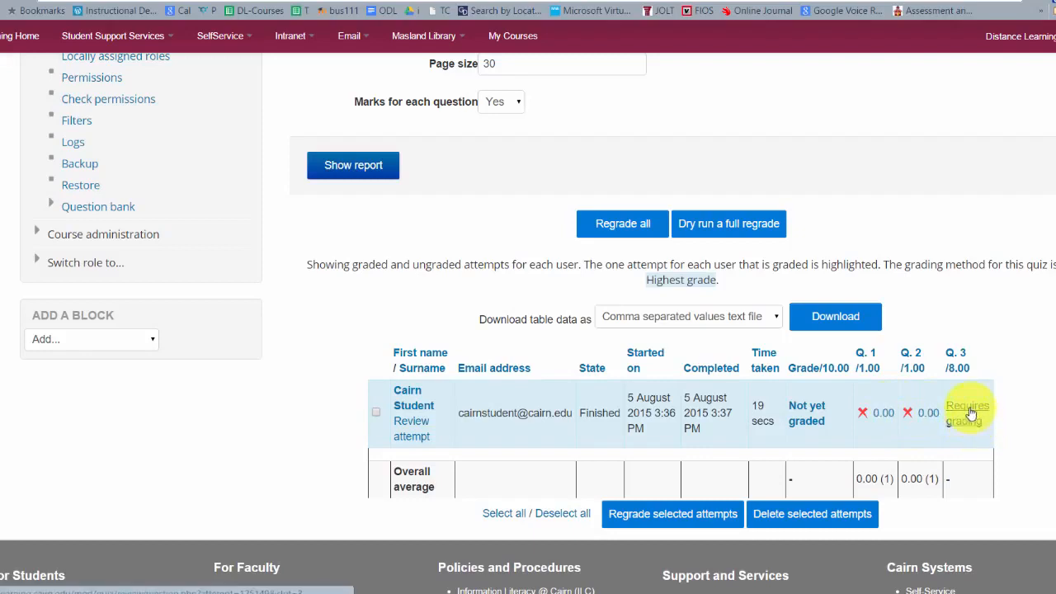
# - Open manual grading for essay question 3, showing all attempts
pyautogui.scroll(2, 967, 396)
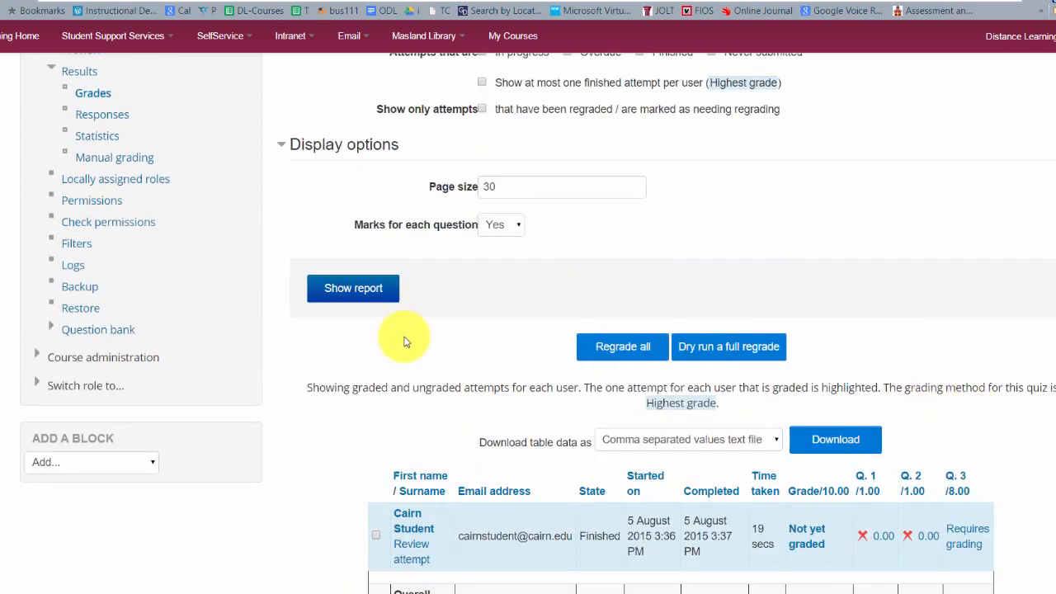
pyautogui.scroll(2, 137, 368)
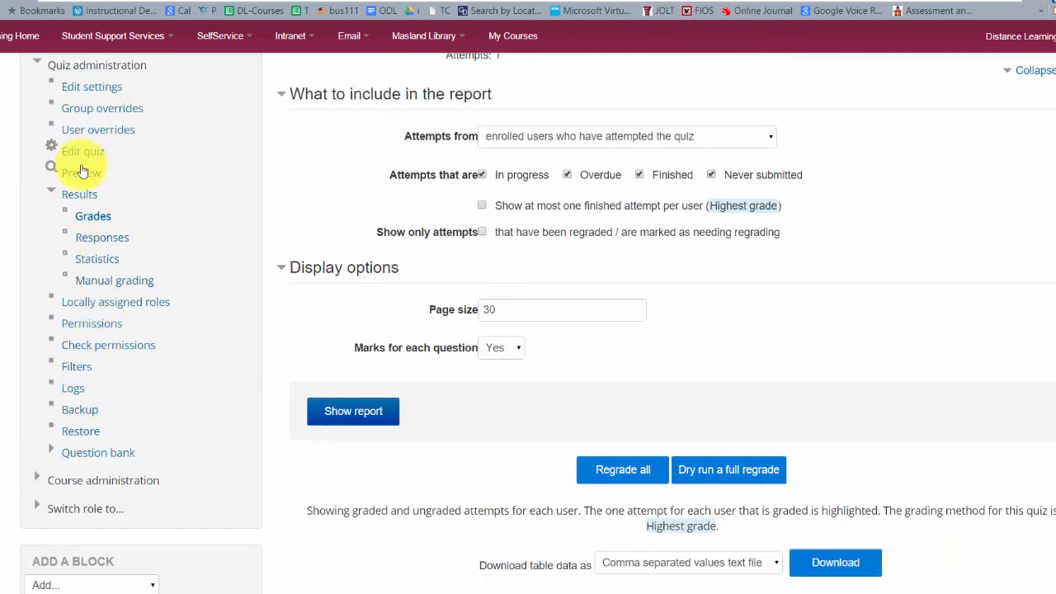
pyautogui.scroll(2, 90, 178)
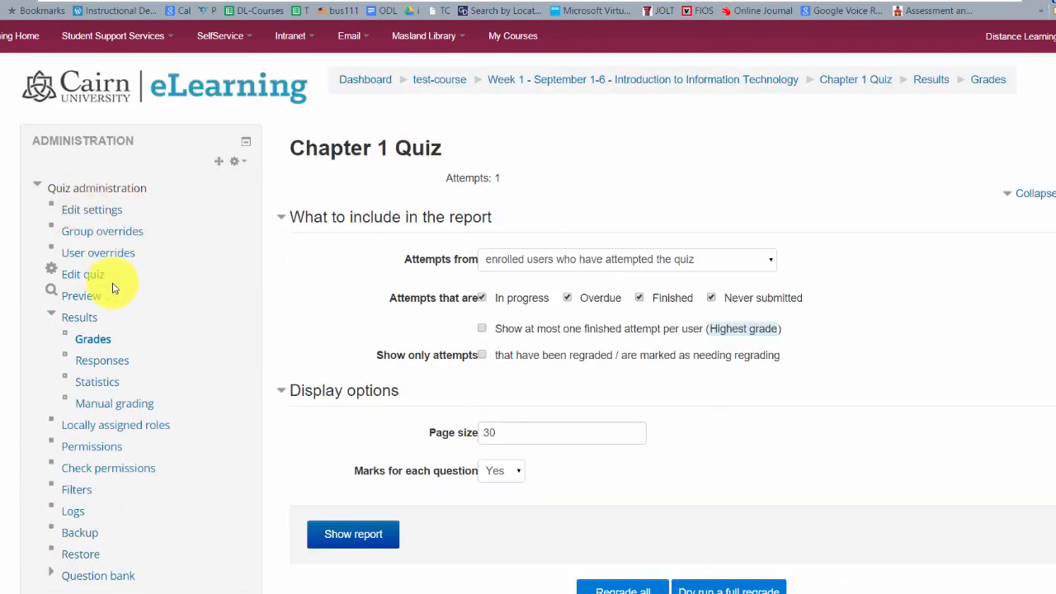
pyautogui.click(121, 410)
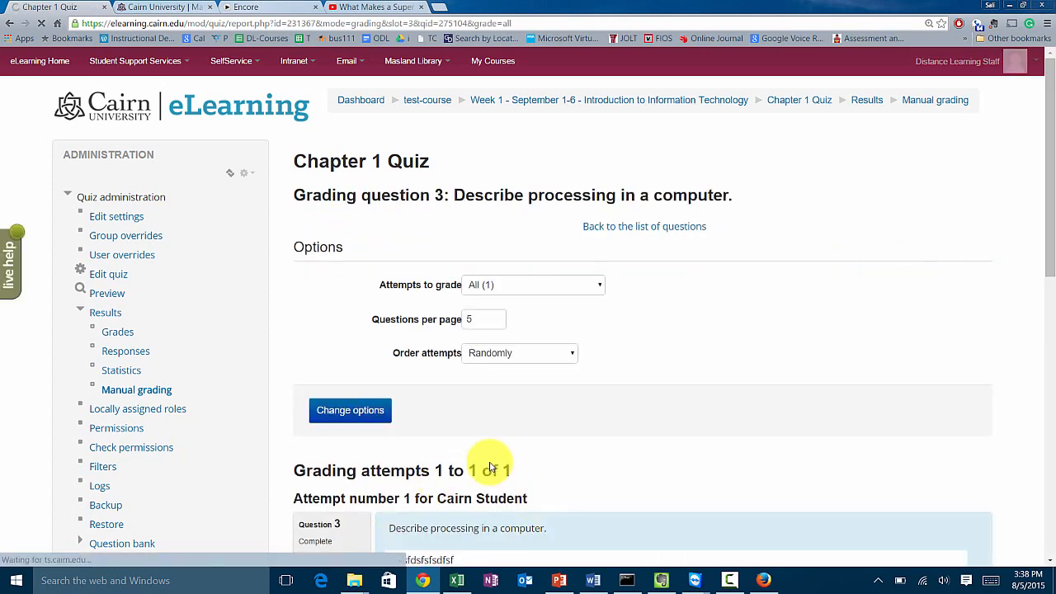
# - Grade the student's essay answer with the comment "Nothing meaningful submitted." and a mark of 0, and save it
pyautogui.scroll(-8, 425, 450)
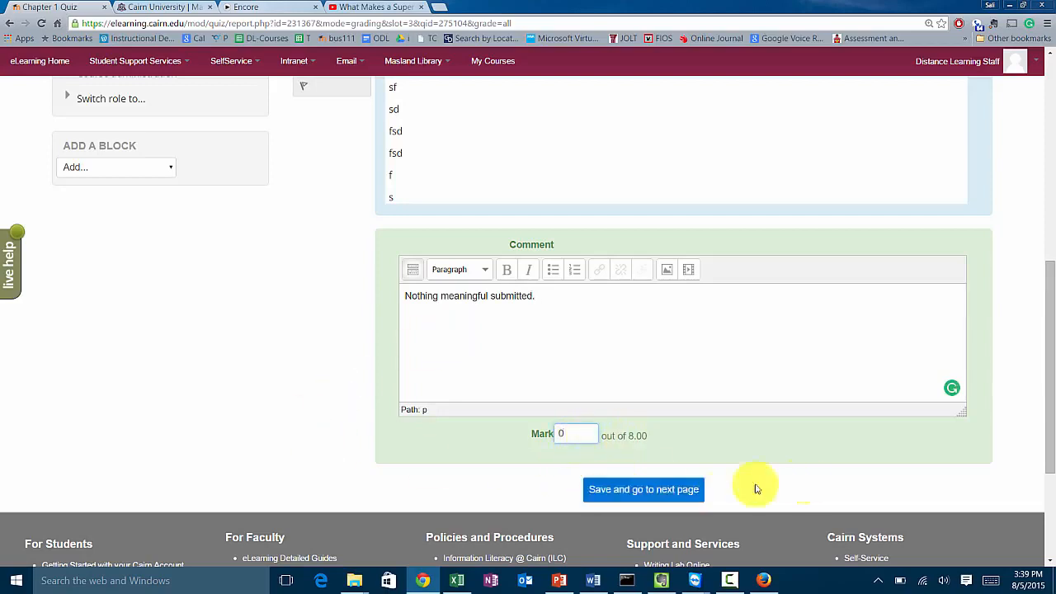
pyautogui.click(660, 492)
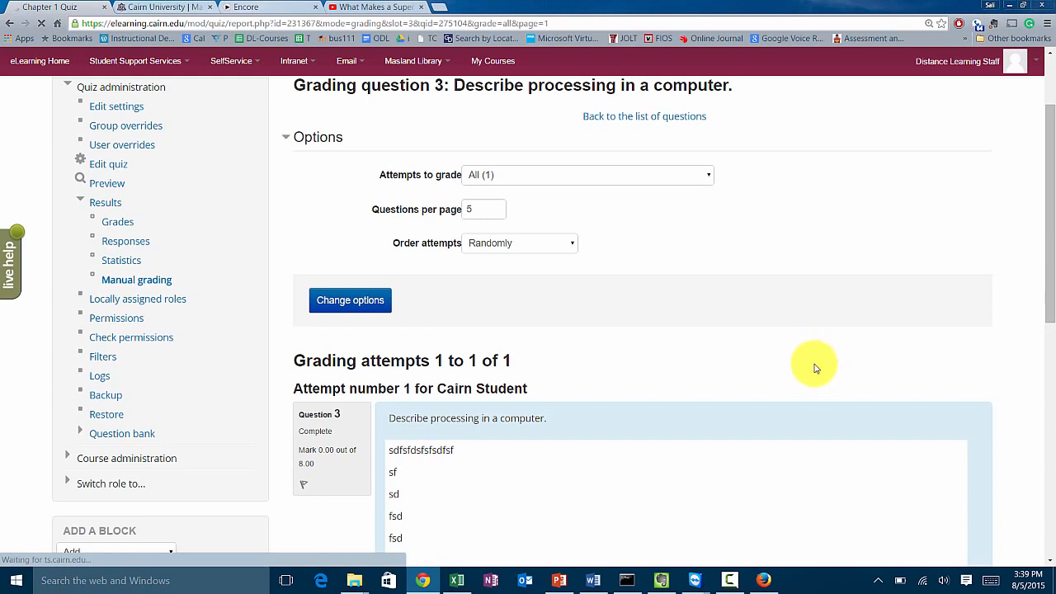
pyautogui.scroll(-7, 811, 366)
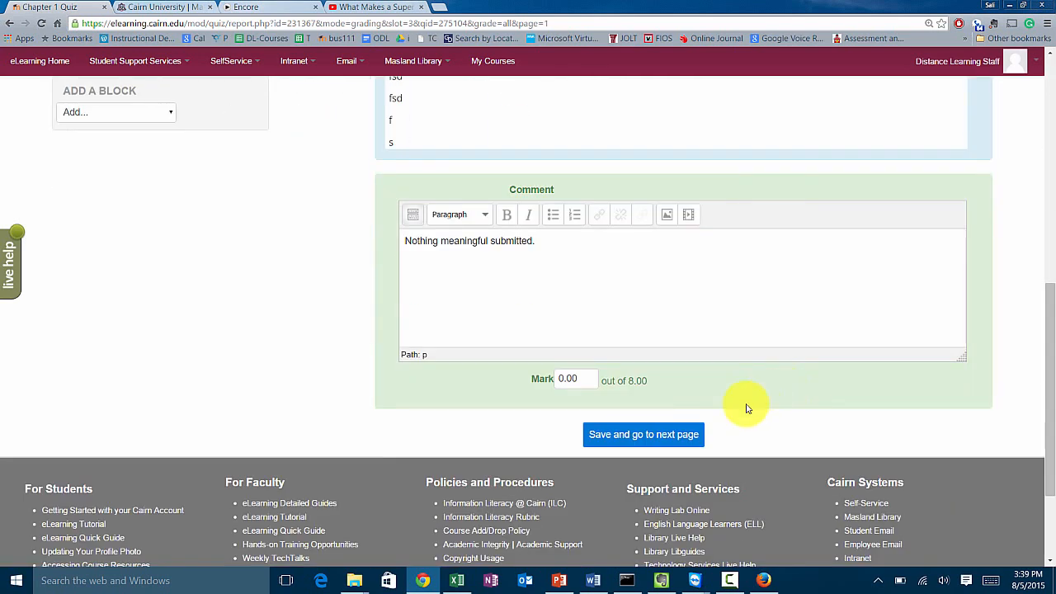
pyautogui.click(628, 438)
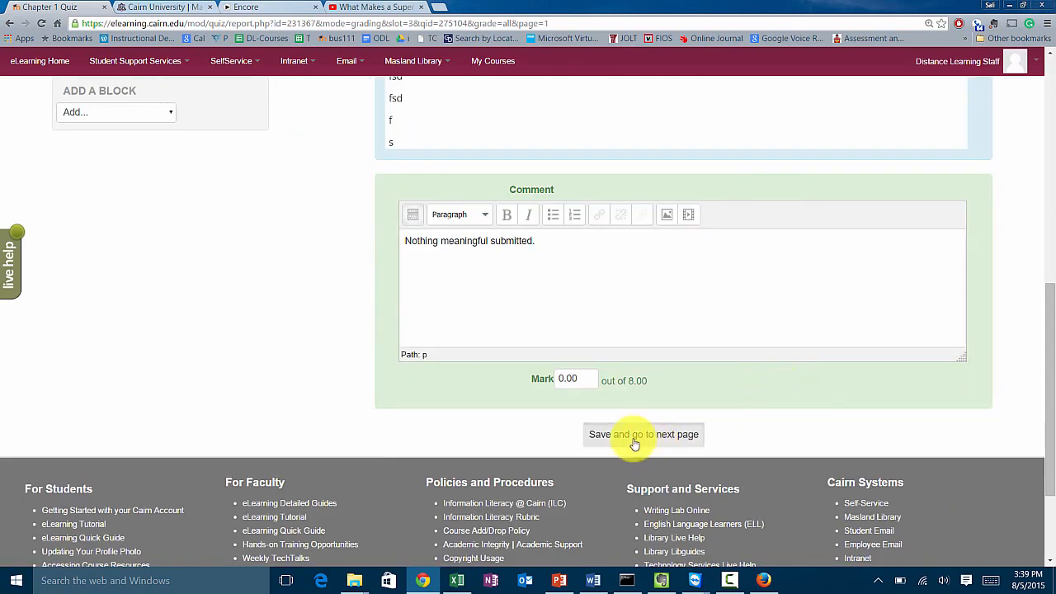